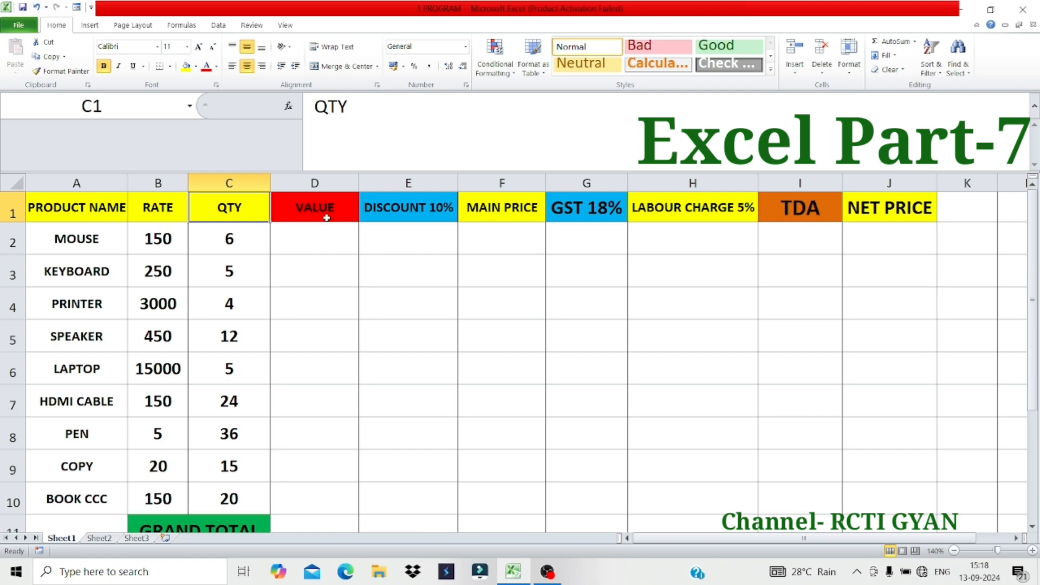
Review the column headings from VALUE to NET PRICE, the mouse row's rate and quantity cells, and the RATE and QTY columns
click(317, 211)
click(436, 212)
click(528, 211)
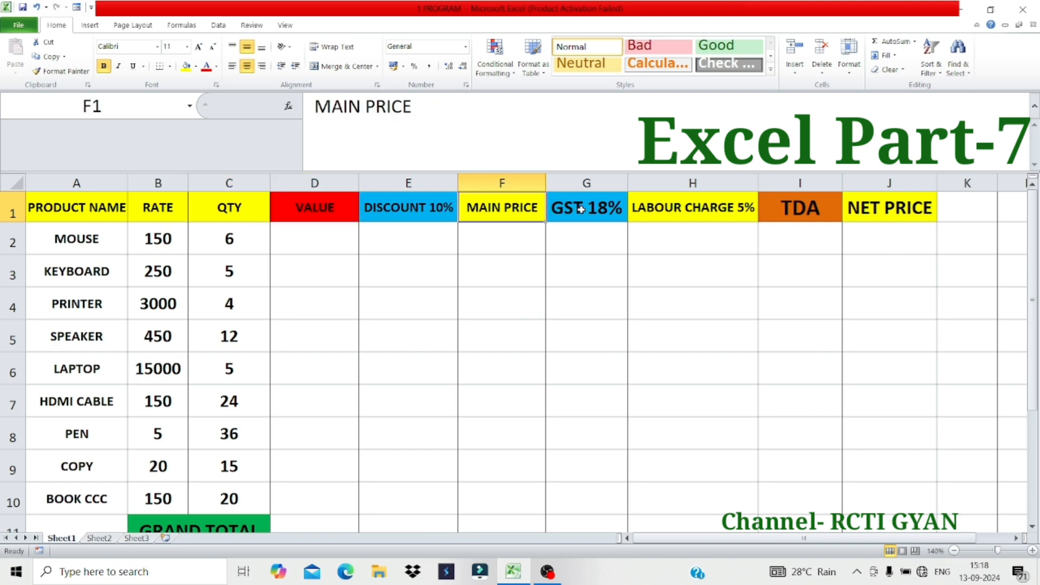
click(576, 209)
click(696, 212)
click(818, 210)
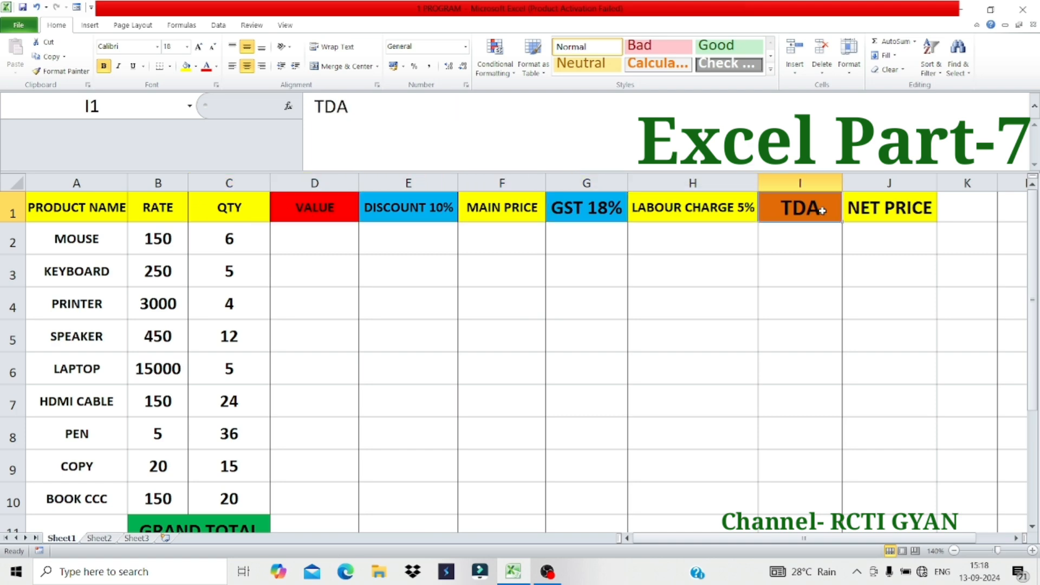
click(874, 208)
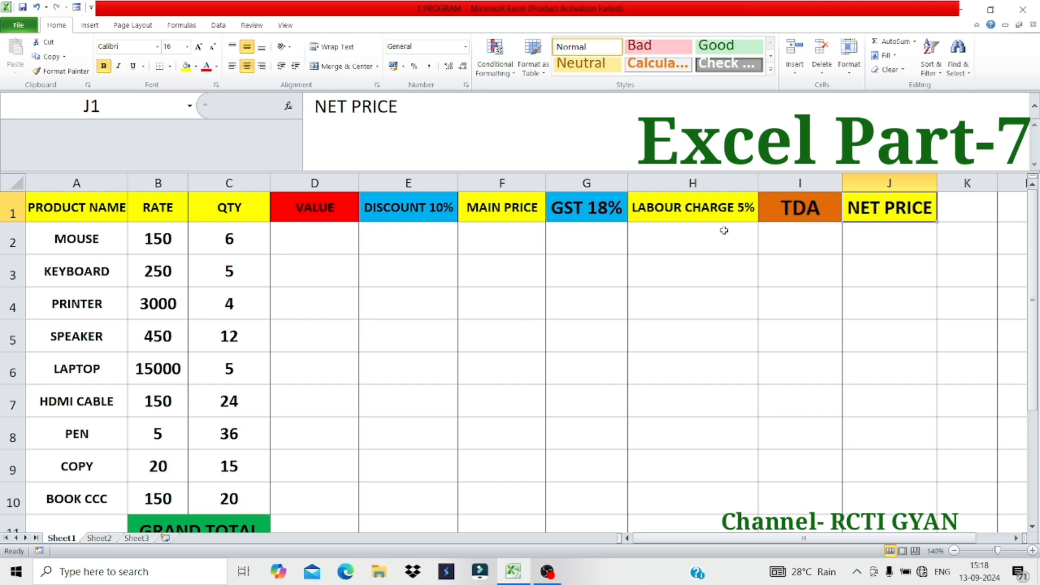
click(90, 239)
click(169, 241)
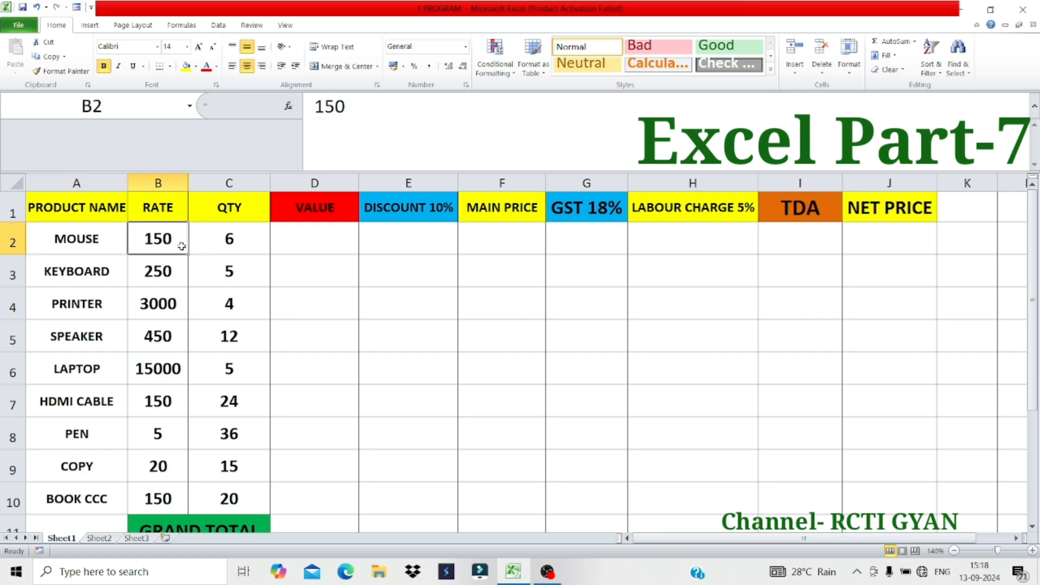
click(244, 247)
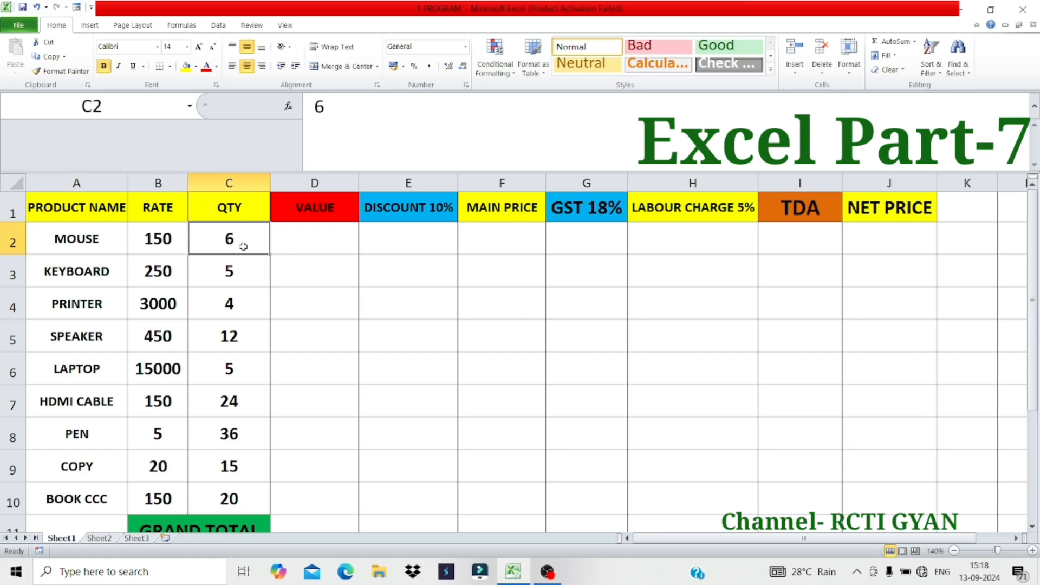
click(318, 247)
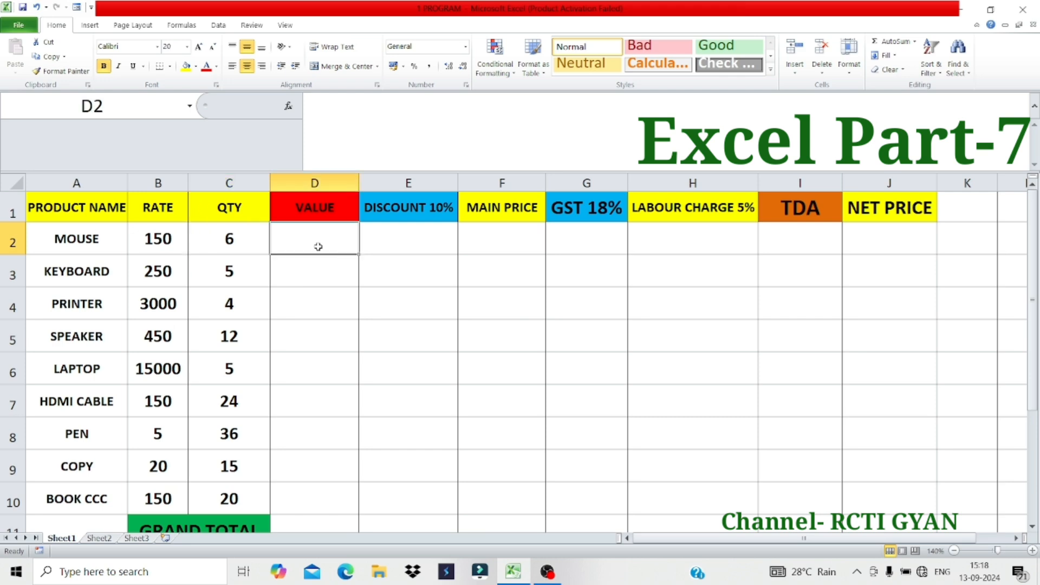
click(153, 242)
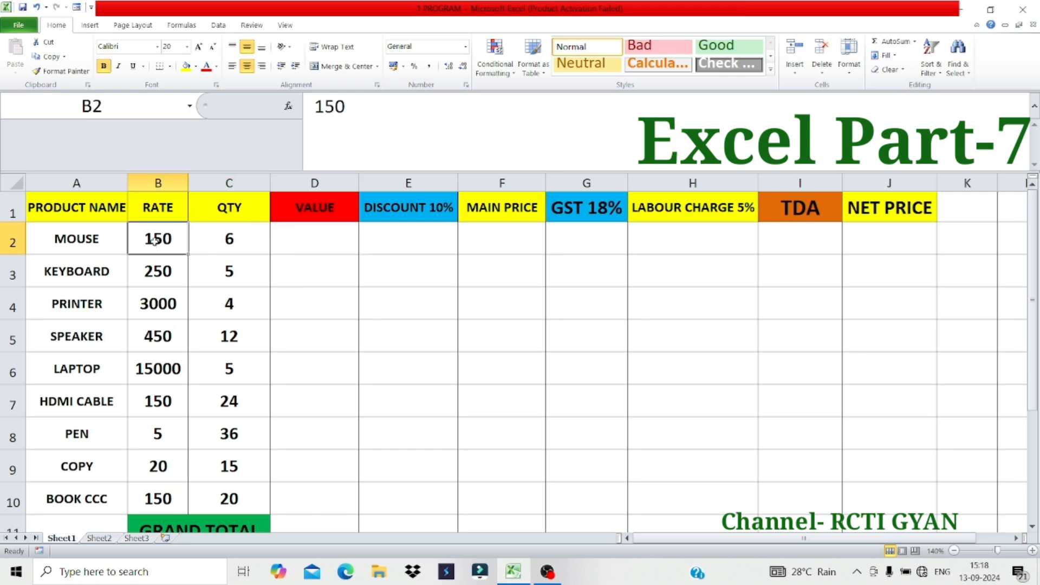
click(158, 182)
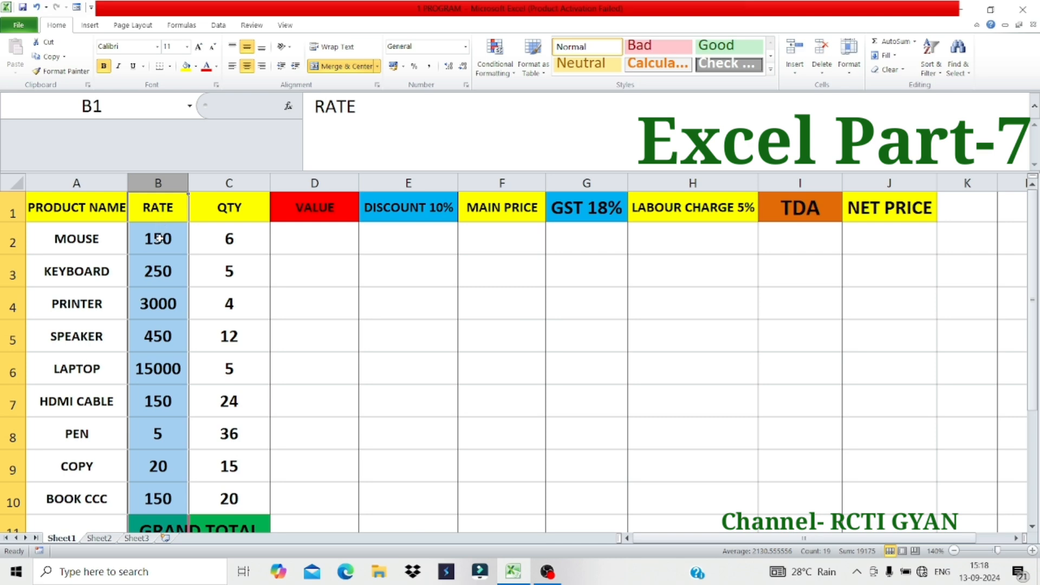
click(246, 179)
click(312, 245)
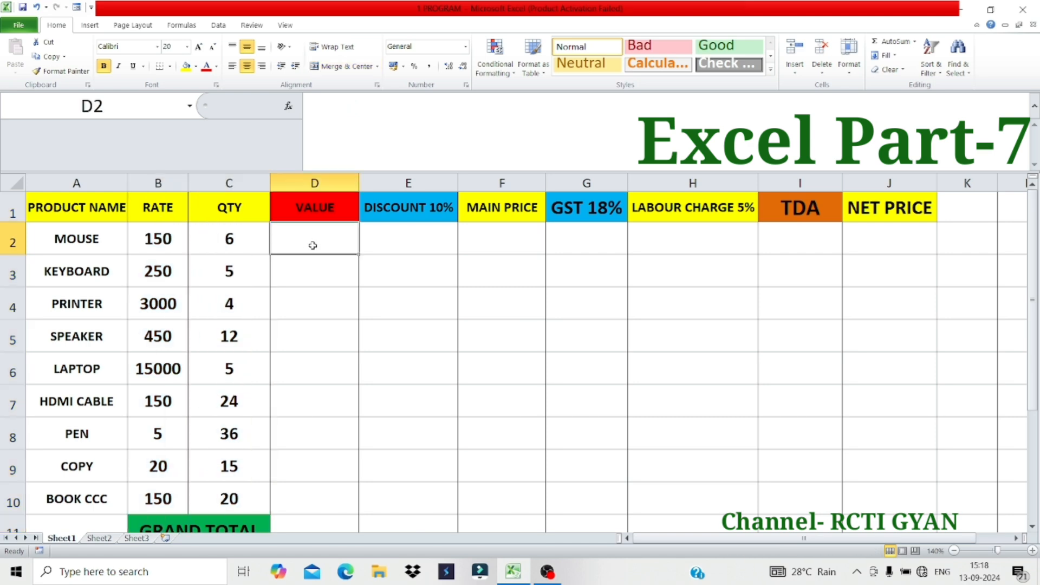
text(=)
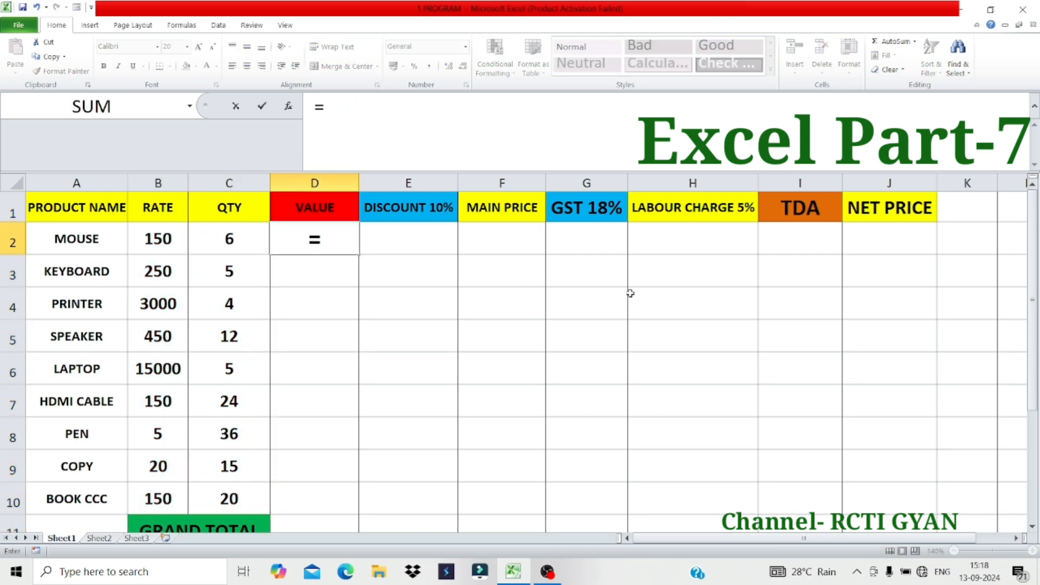
text(b)
key(BackSpace)
key(BackSpace)
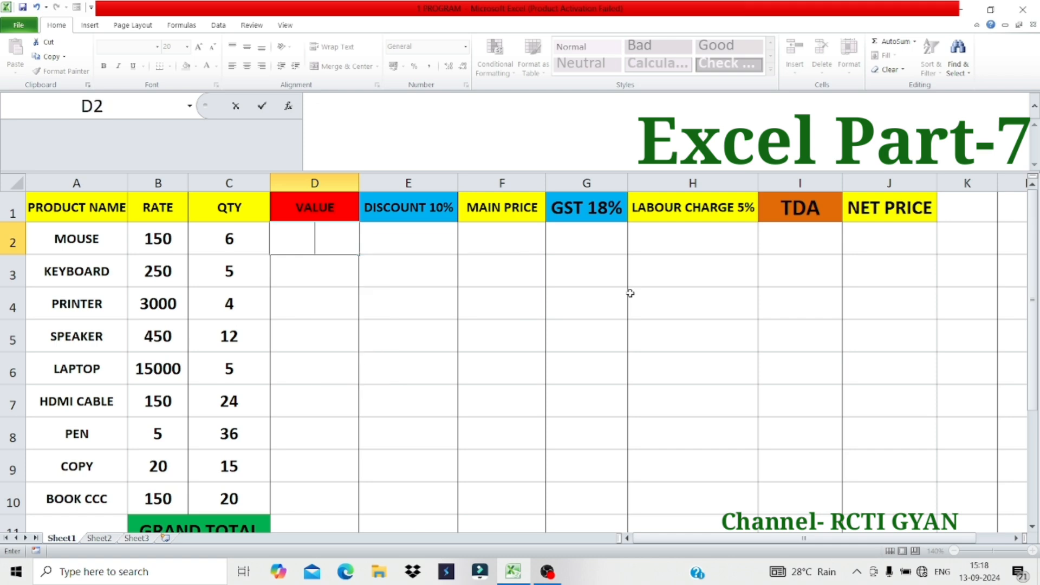
text(B2)
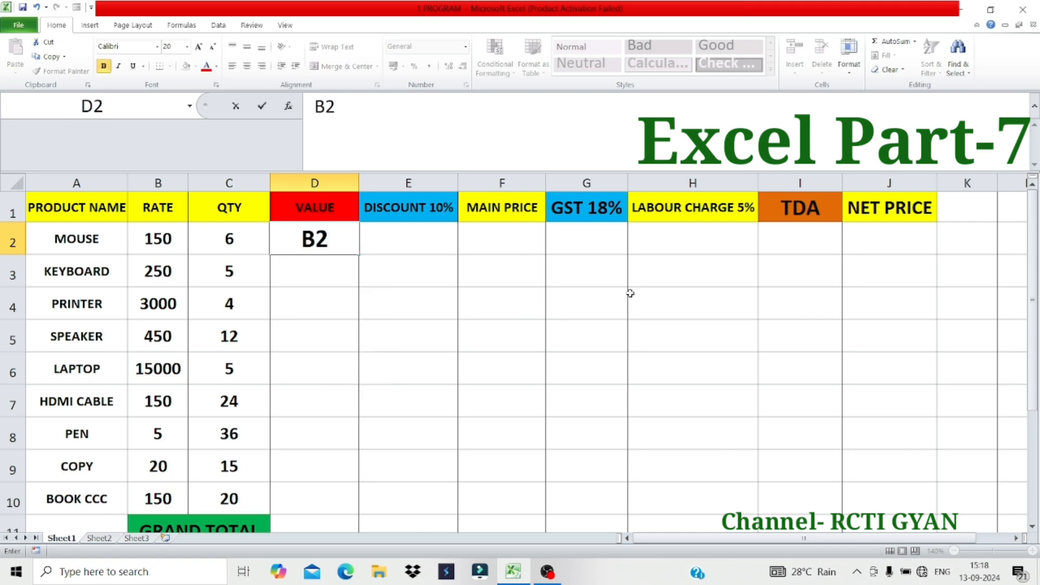
key(BackSpace)
key(BackSpace)
Enter the formula =B2*C2 in cell D2 to calculate the mouse's value from its rate and quantity
text(=)
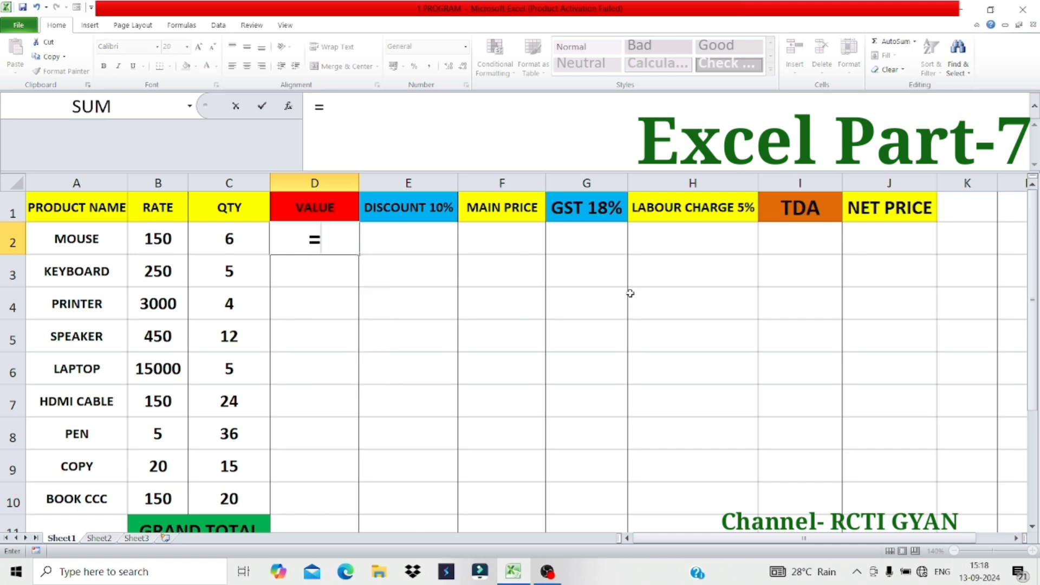
text(B2)
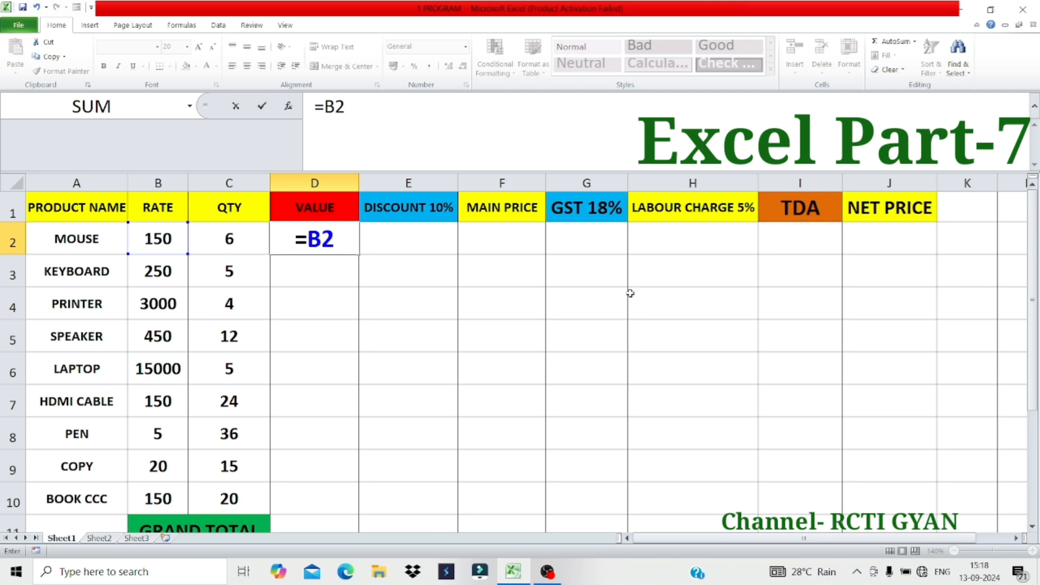
text(*)
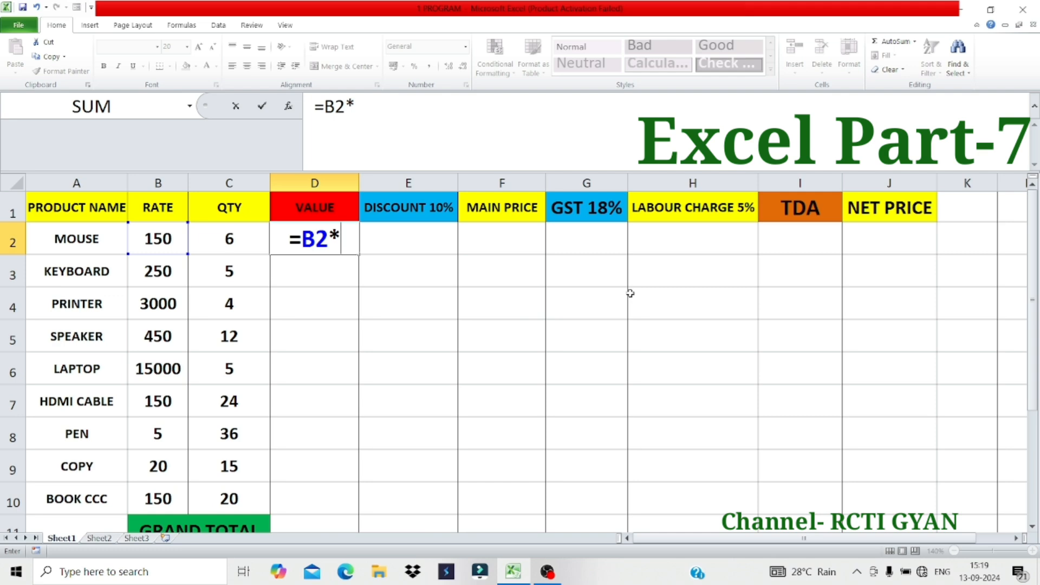
text(C2)
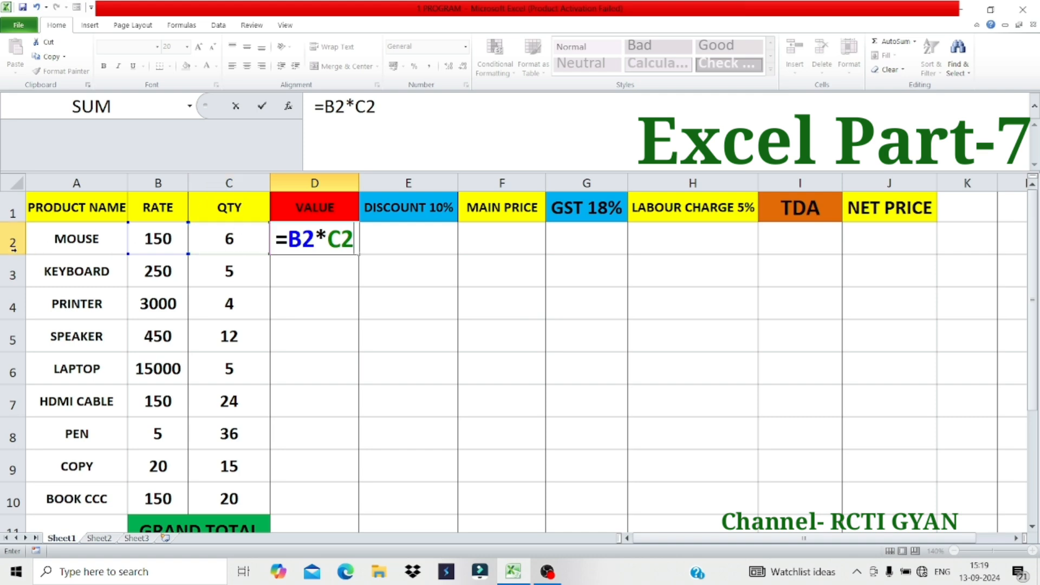
key(Return)
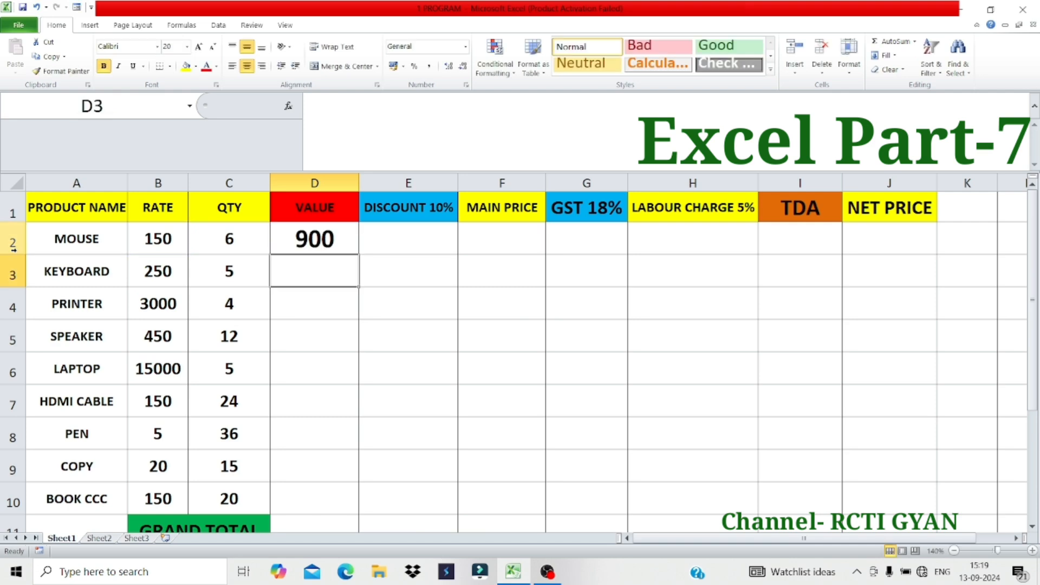
Replace the formula in D2 with the fixed-number calculation =150*6 and reselect the cell
key(Up)
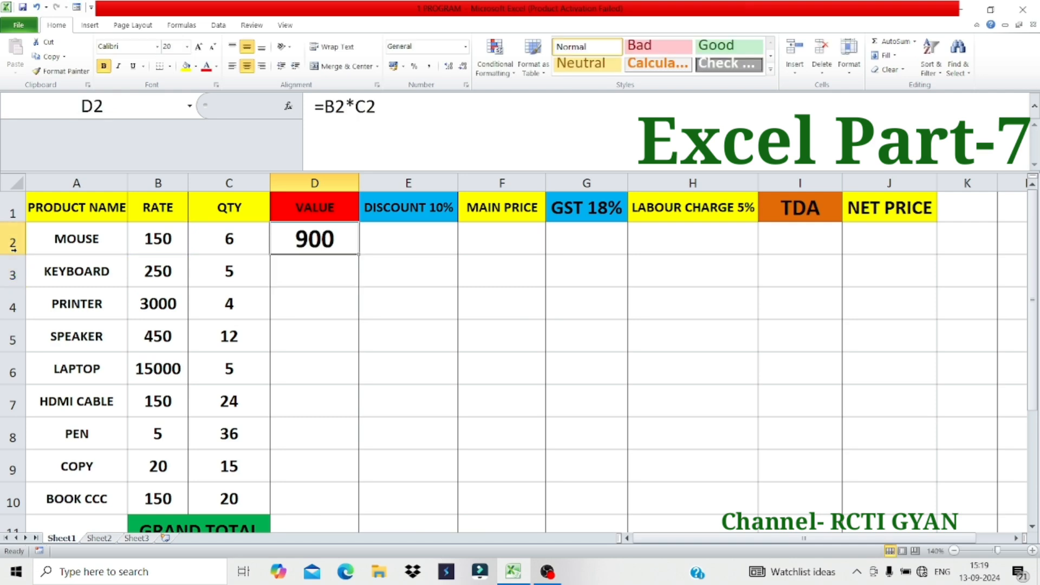
key(Delete)
text(=)
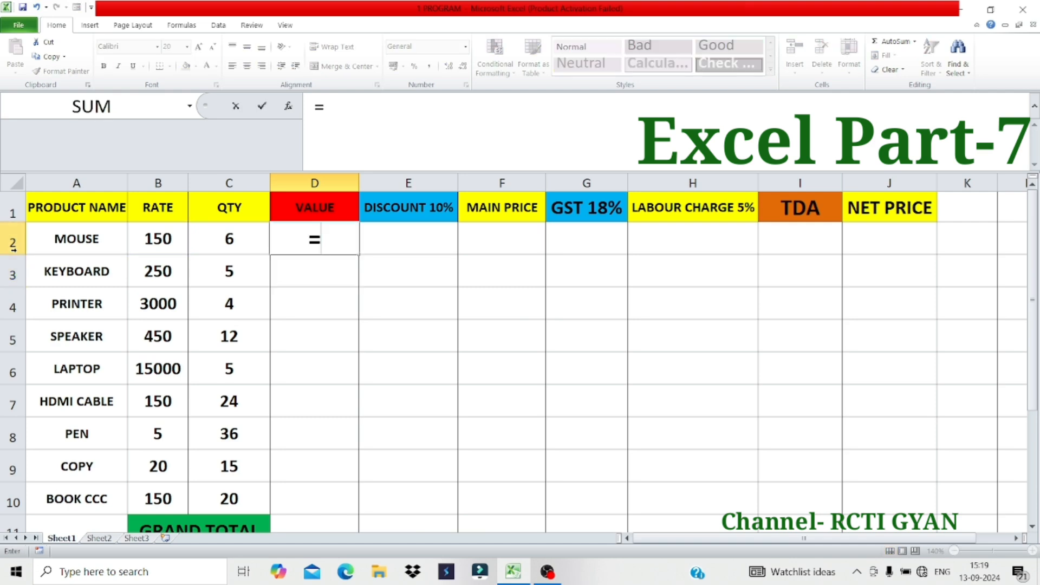
text(15)
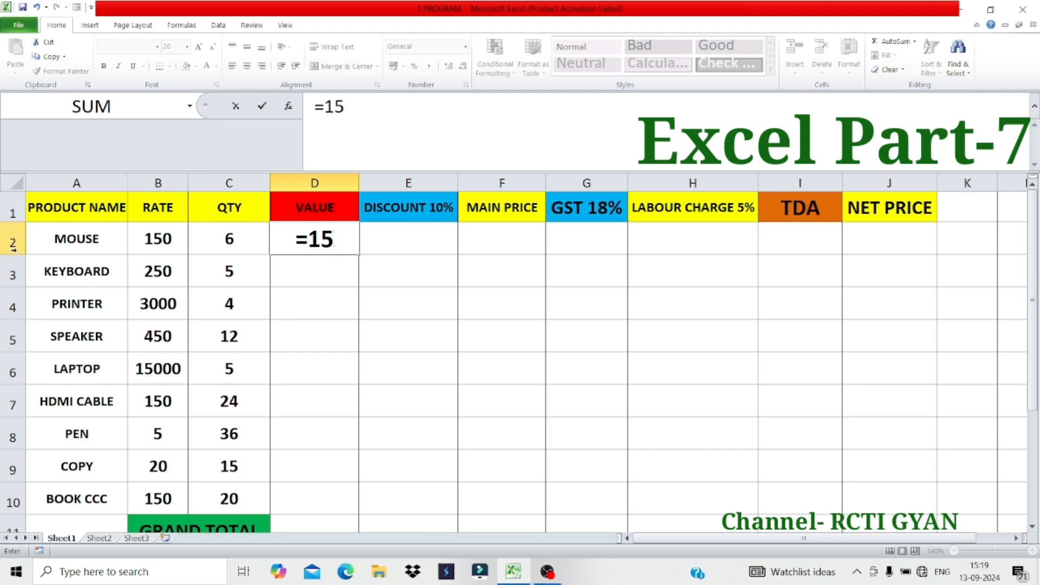
text(0*)
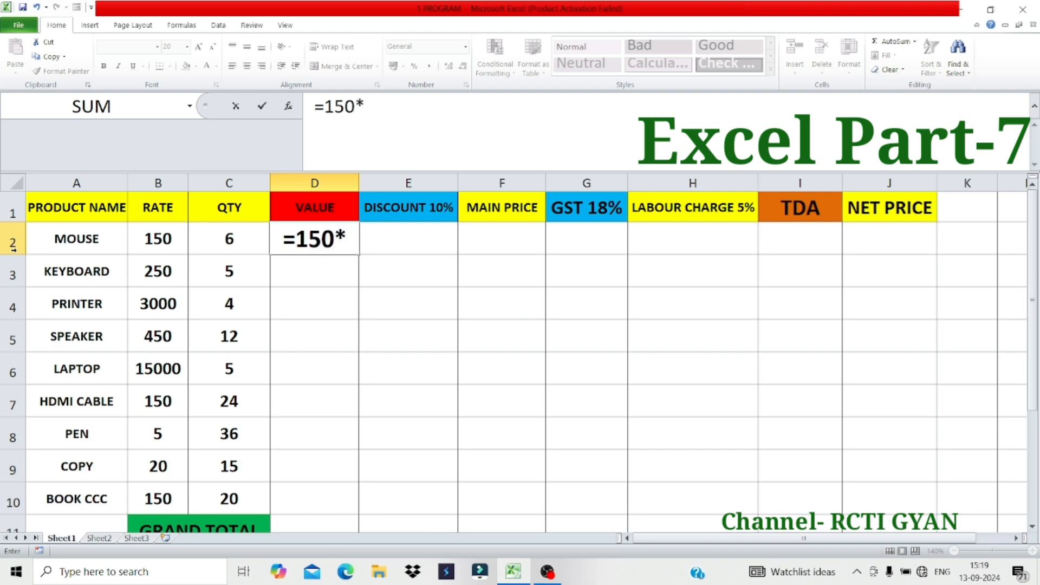
text(6)
key(Return)
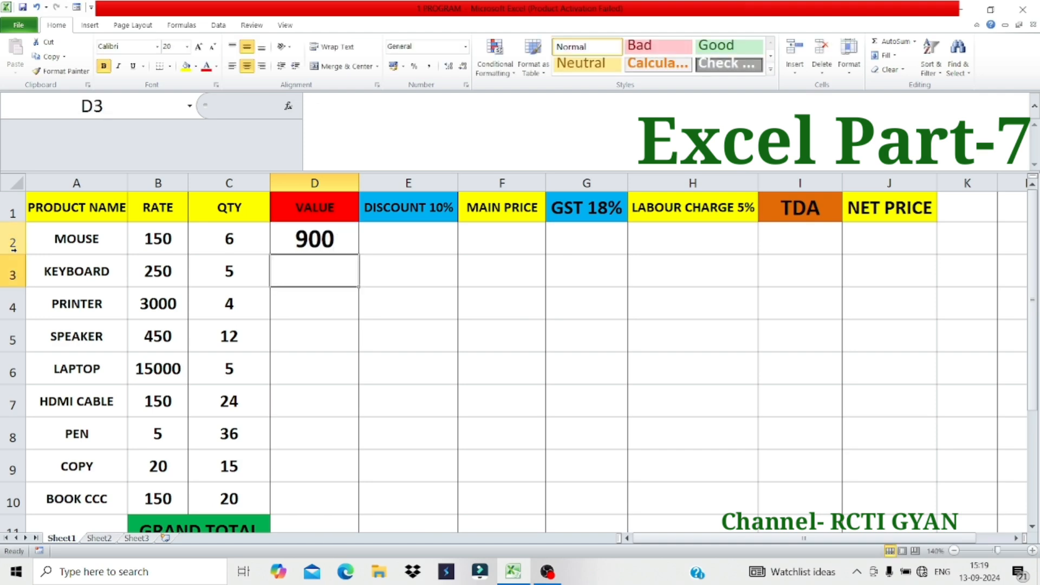
key(Up)
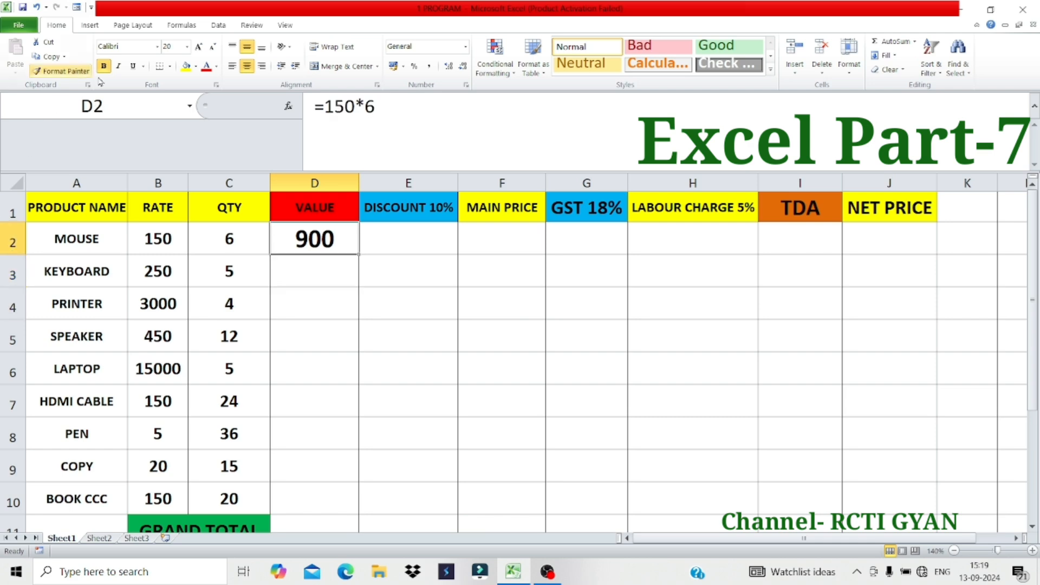
Change the mouse's quantity in C2 to 3
click(234, 236)
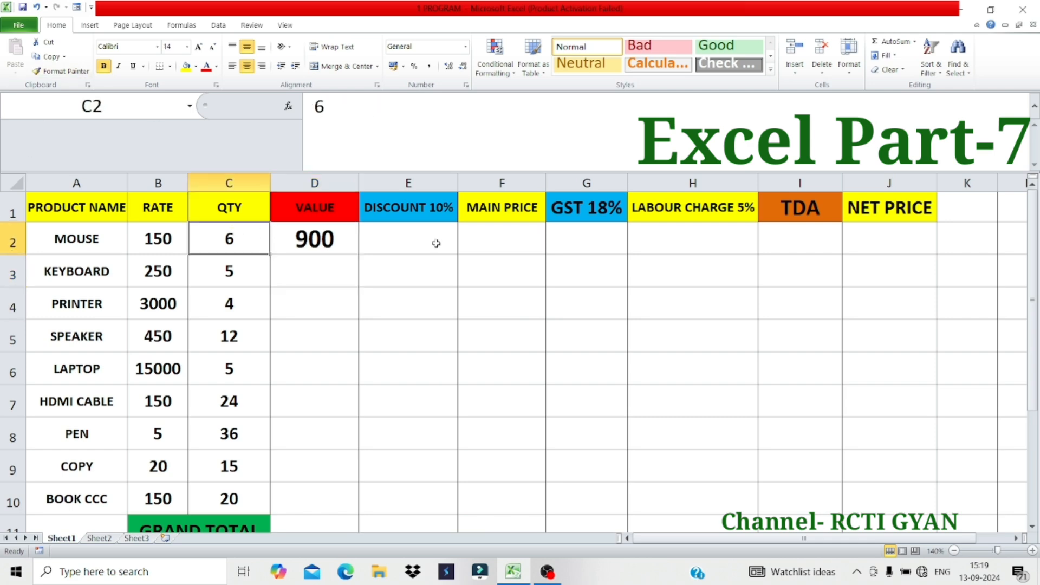
text(3)
key(Return)
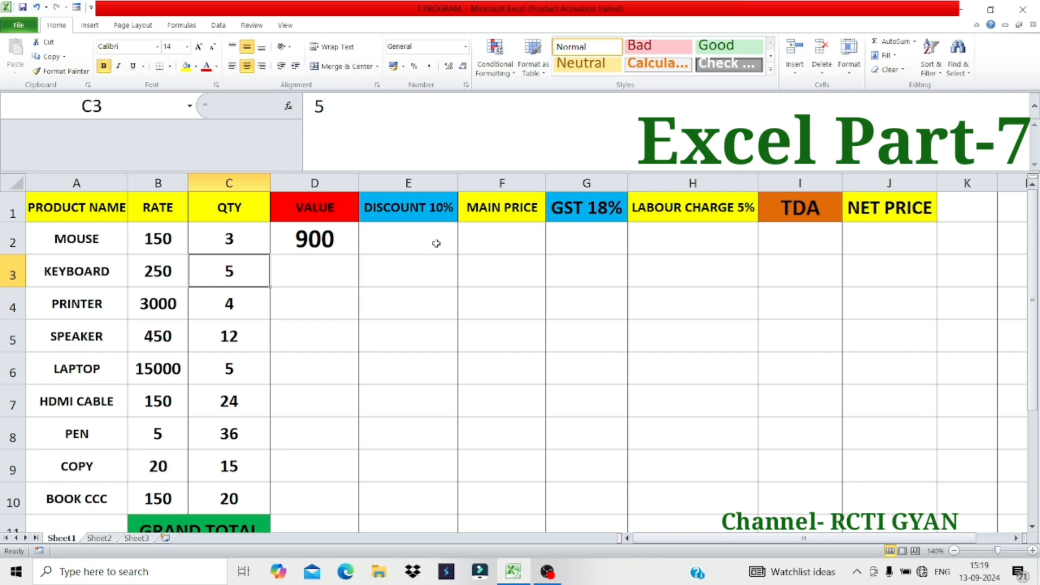
Replace the fixed-number calculation in D2 with the cell-reference formula =B2*C2
click(317, 244)
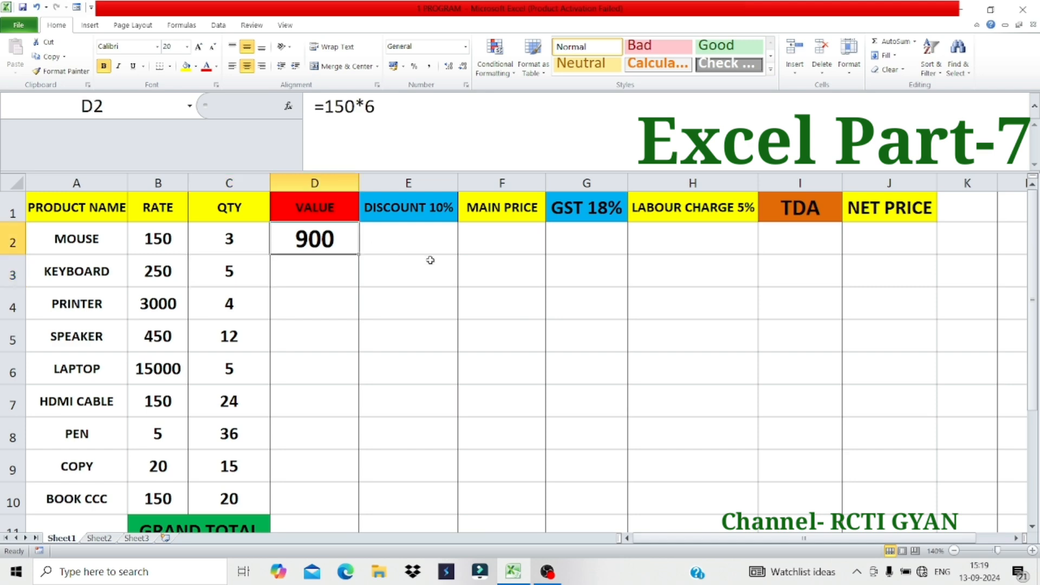
key(Delete)
text(=B)
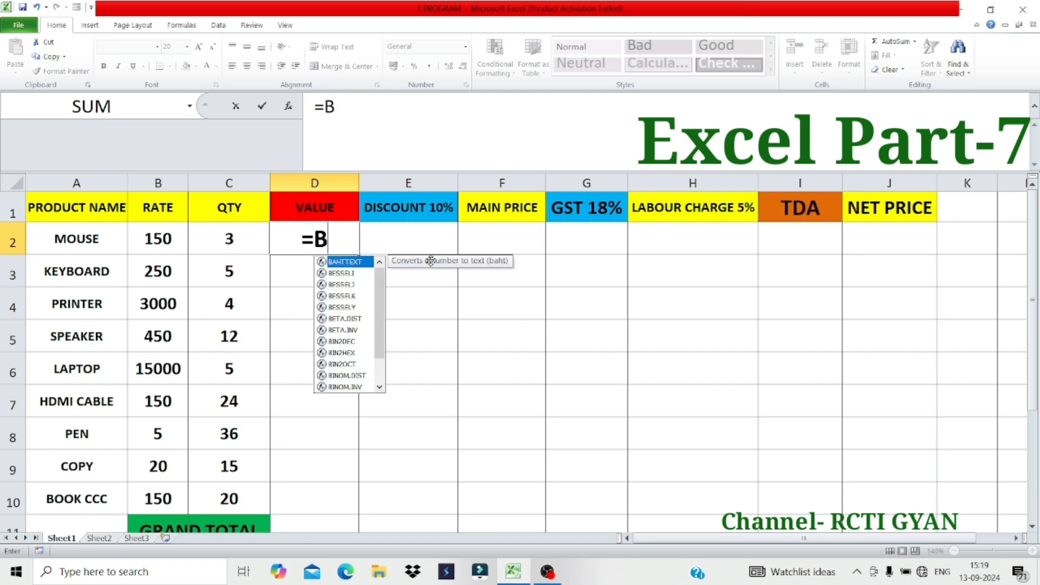
text(2)
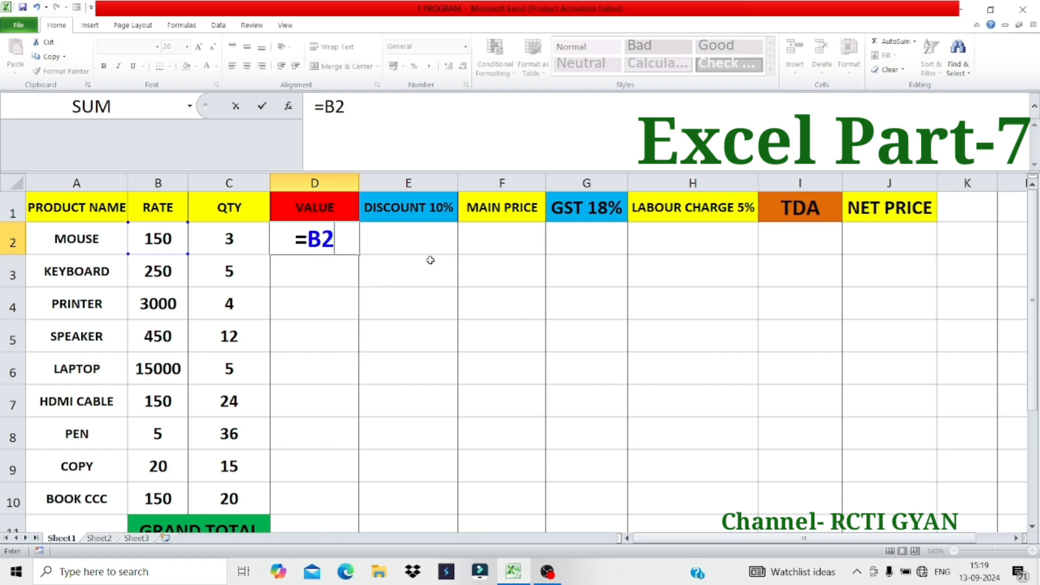
text(*C2)
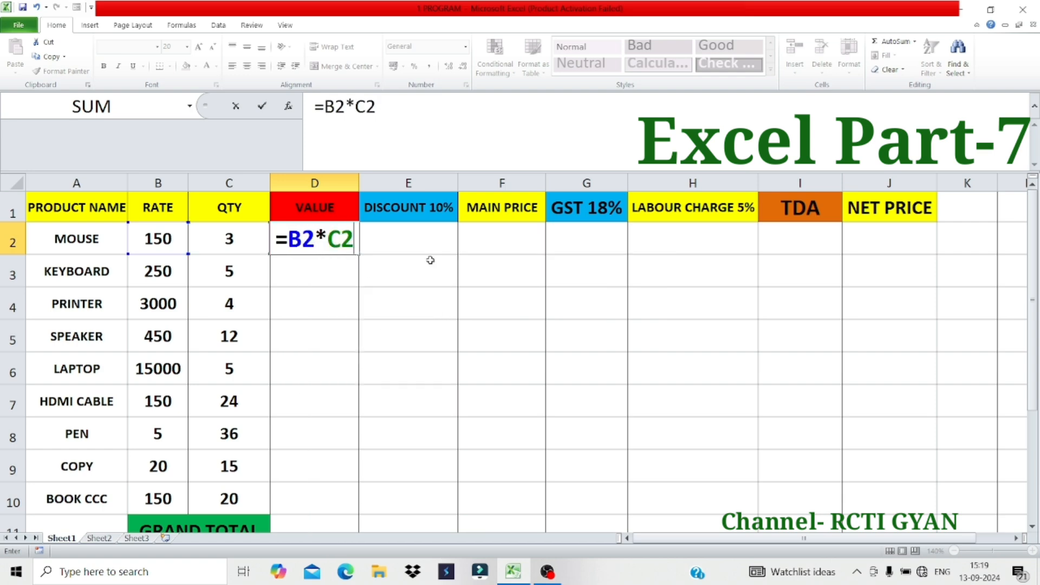
key(Return)
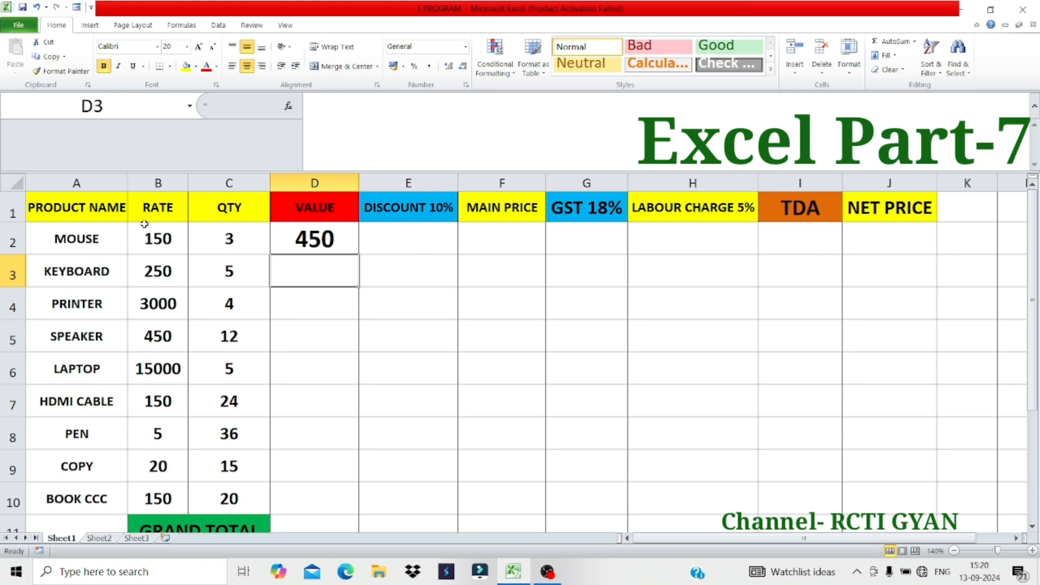
Set the mouse's quantity in C2 back to 6
click(224, 244)
text(6)
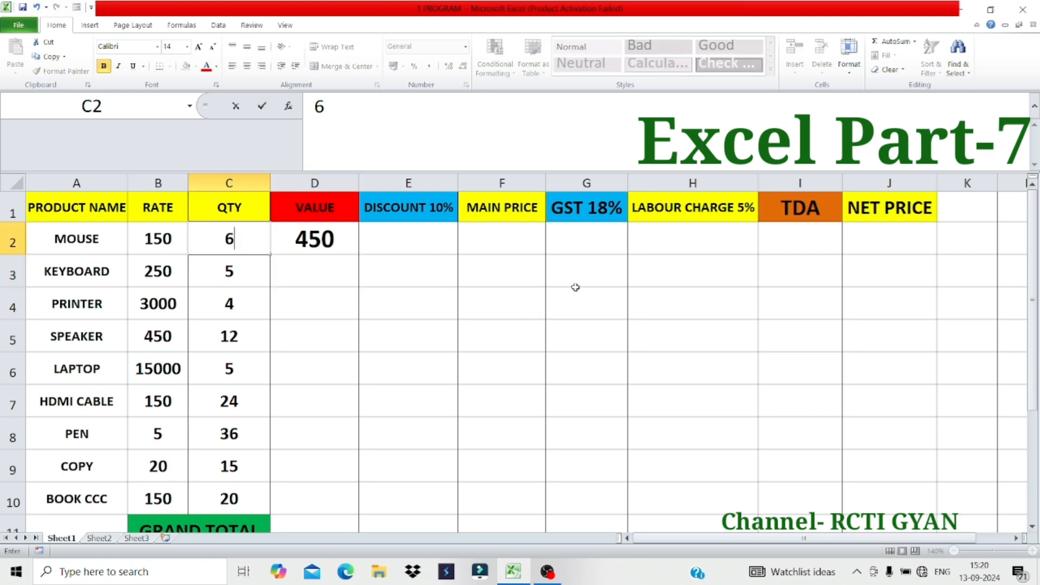
key(Return)
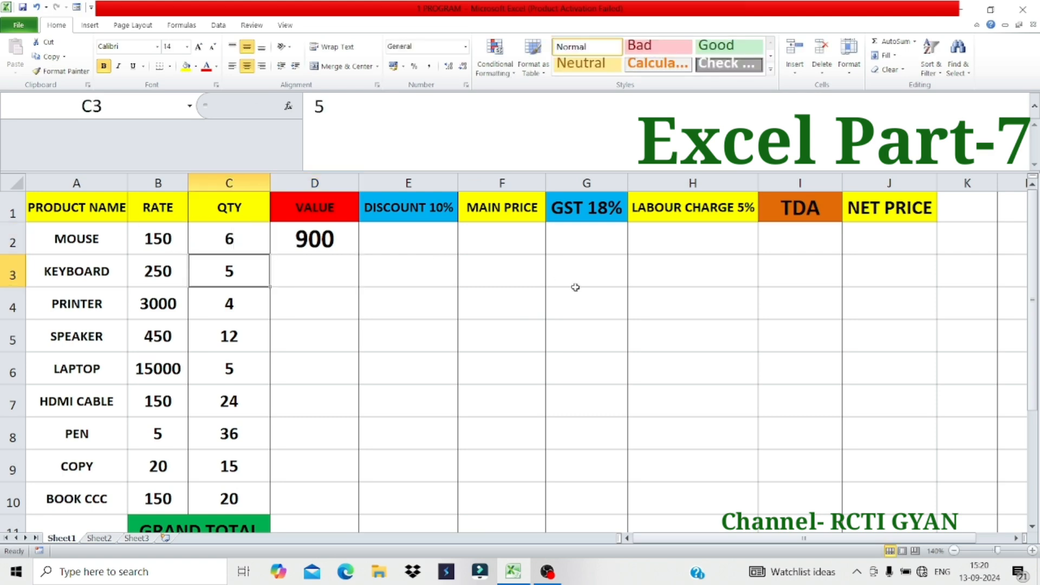
Calculate the keyboard's value in D3 with the cell-reference formula =B3*C3
key(Right)
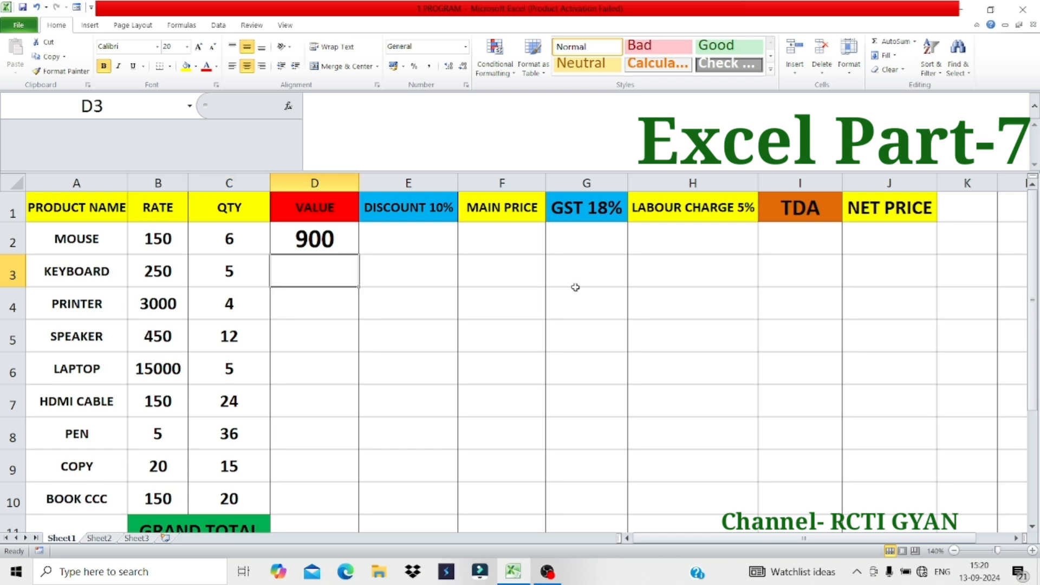
text(=B3)
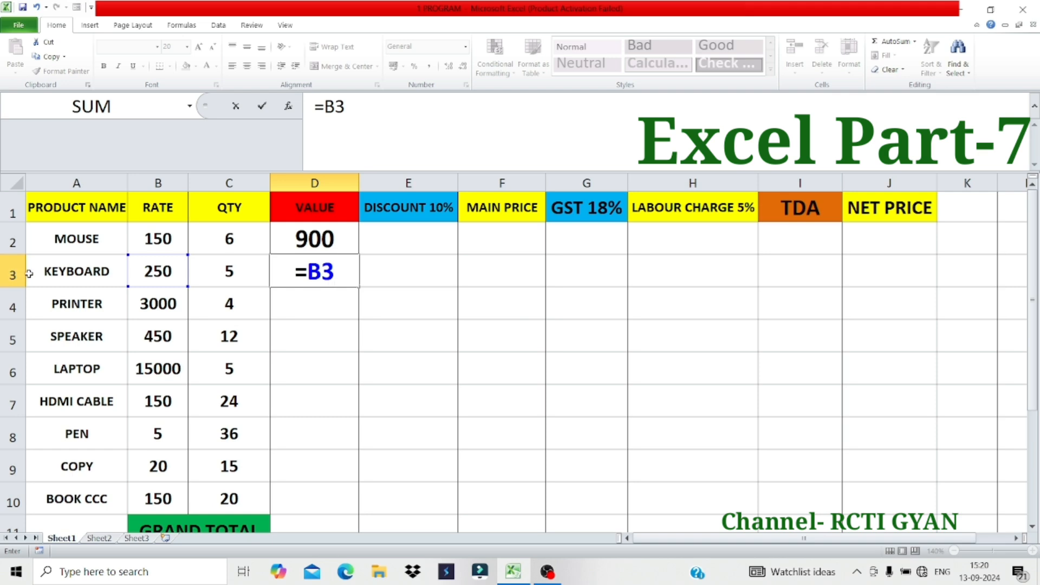
text(*C2)
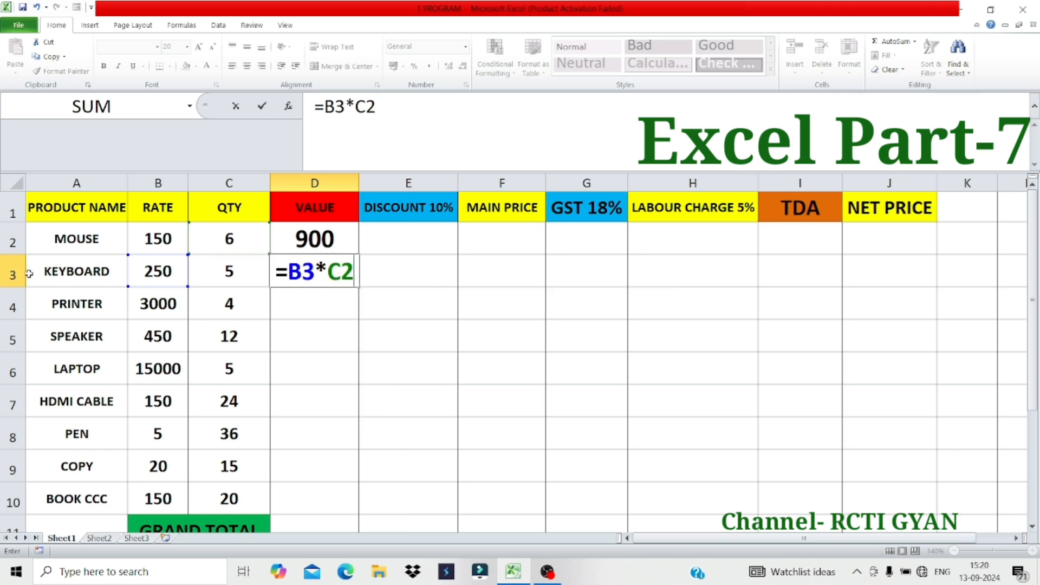
key(BackSpace)
text(3)
key(Return)
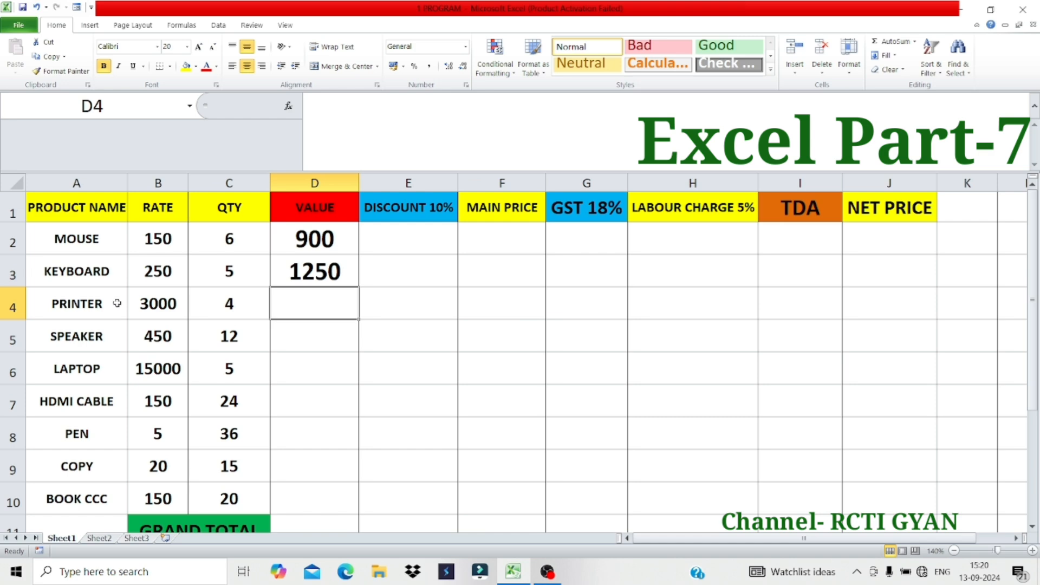
Fill the keyboard's rate and quantity cells, B3 and C3, with light green and check the references in the D3 formula
click(178, 269)
click(195, 66)
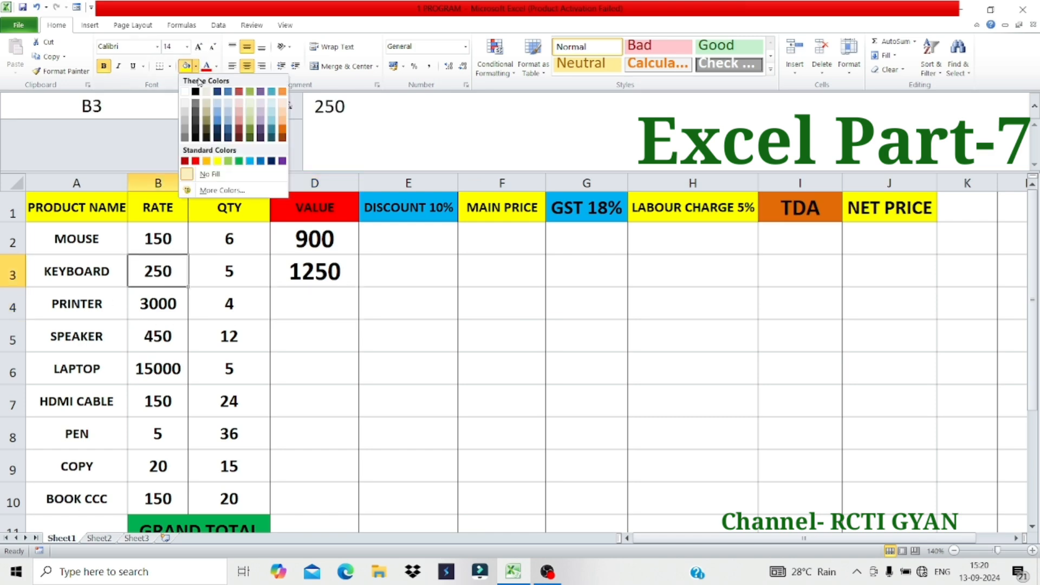
click(229, 163)
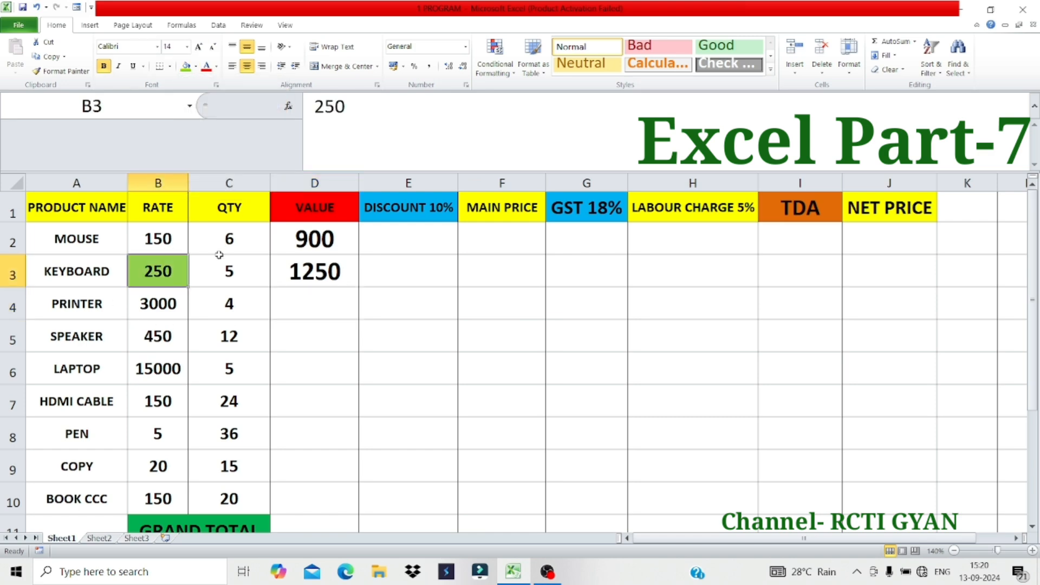
click(13, 274)
click(159, 273)
click(254, 276)
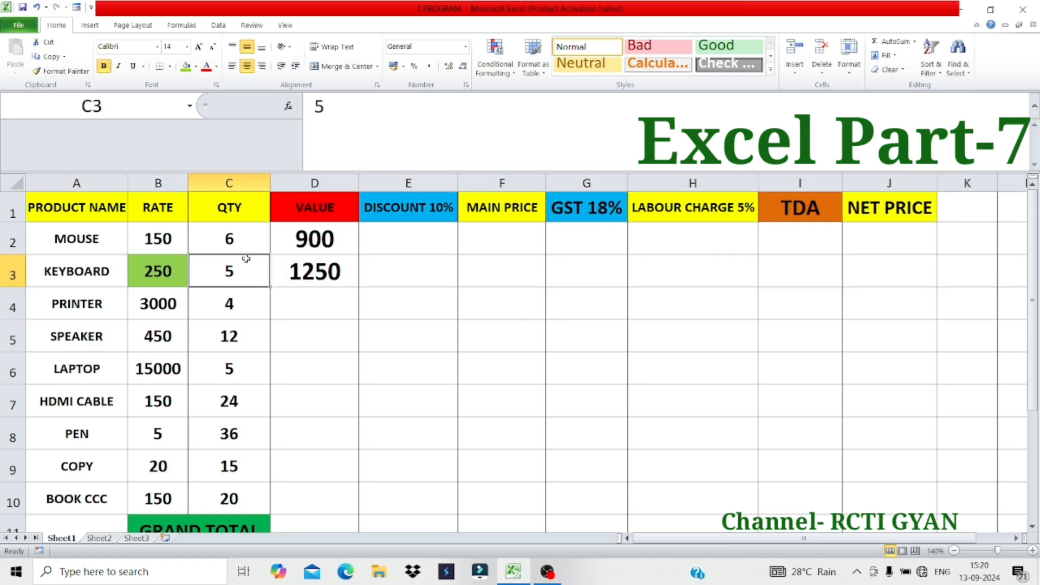
click(185, 66)
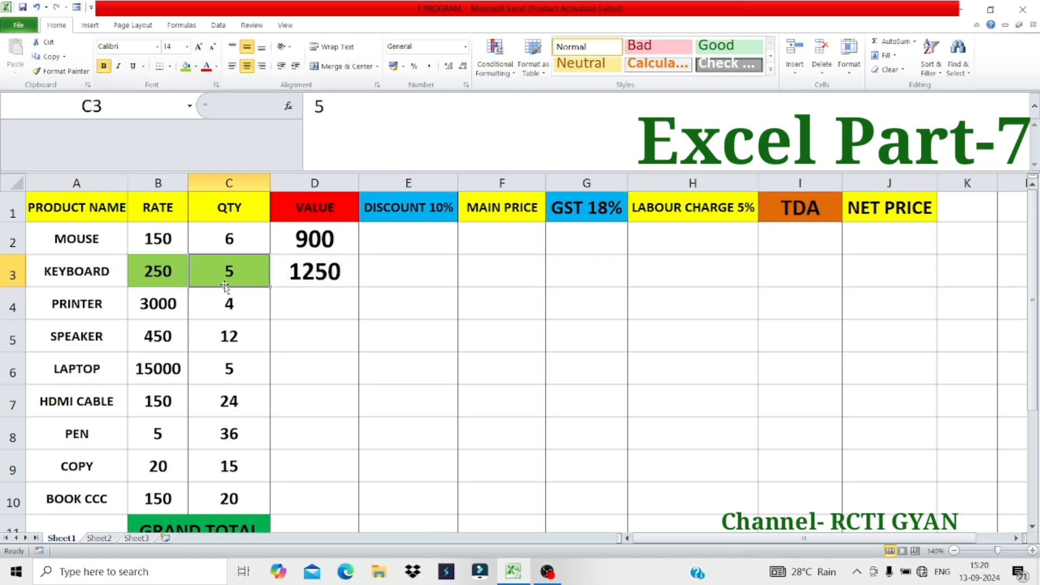
double_click(313, 272)
click(353, 274)
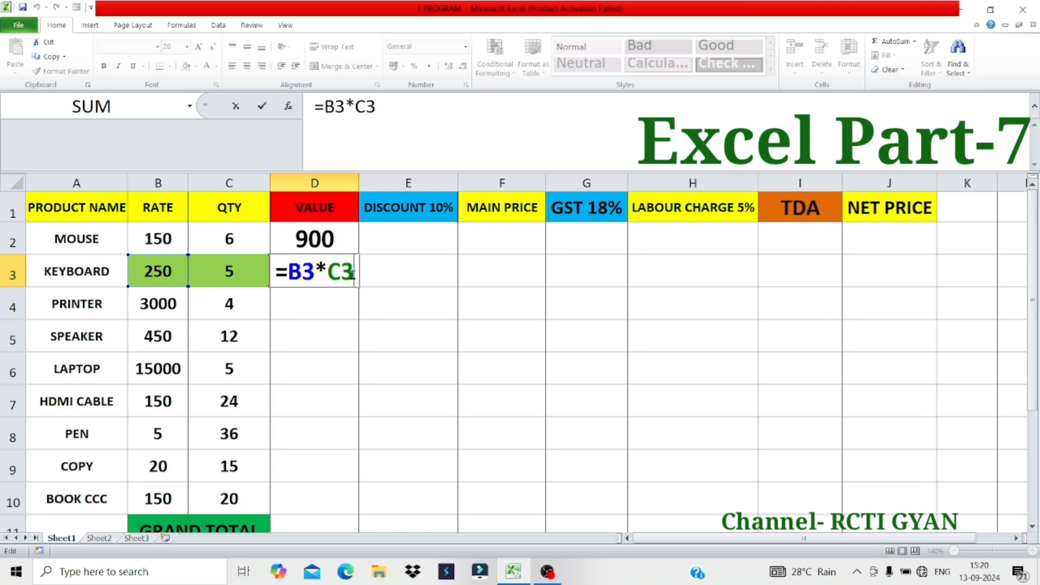
key(Return)
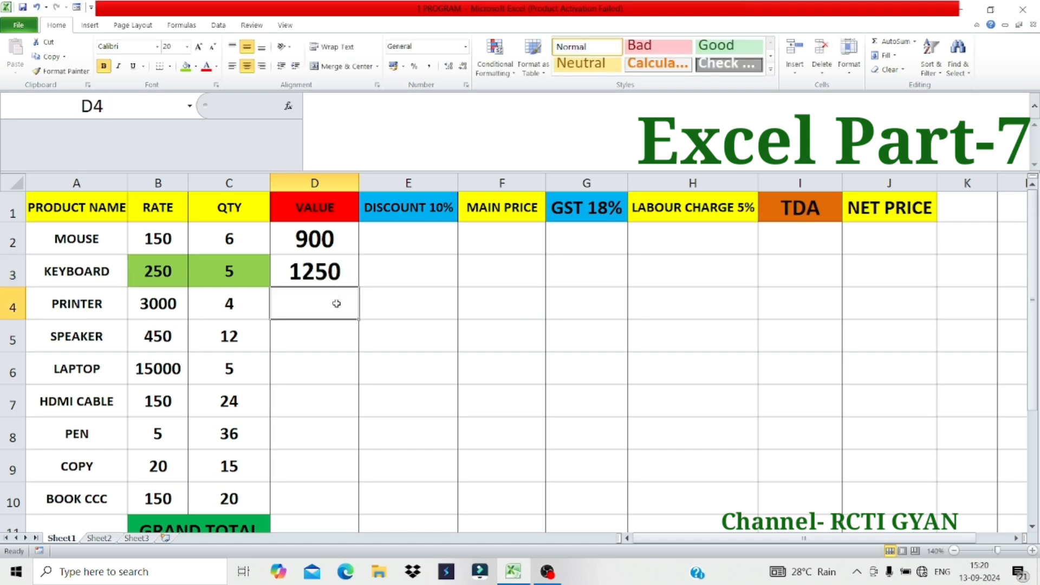
Calculate the printer's value in D4 with =B4*C4 and the speaker's value in D5 with =B5*C5
text(=B)
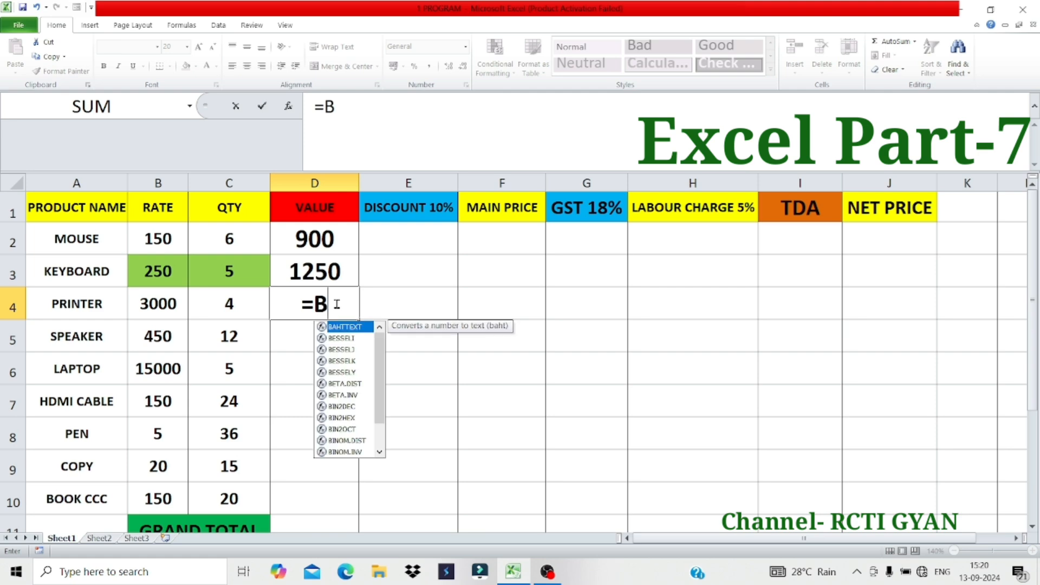
text(4*C4)
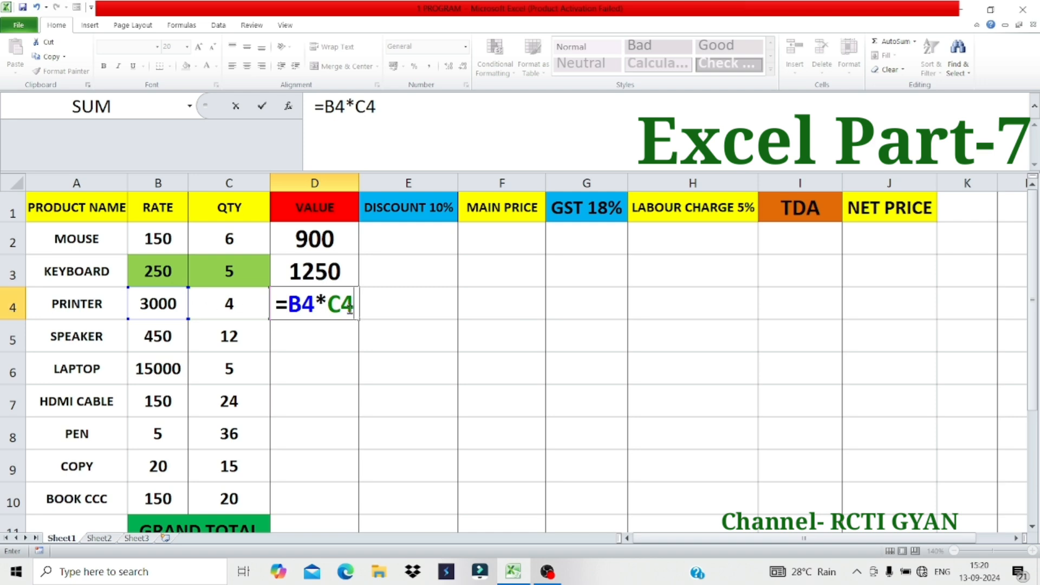
key(Return)
text(=B5)
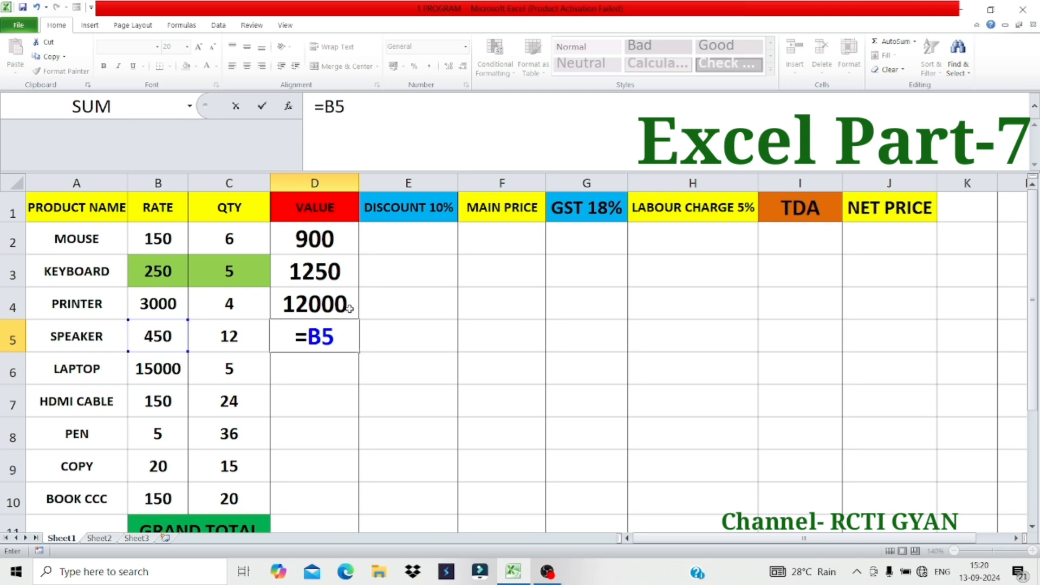
text(*C5)
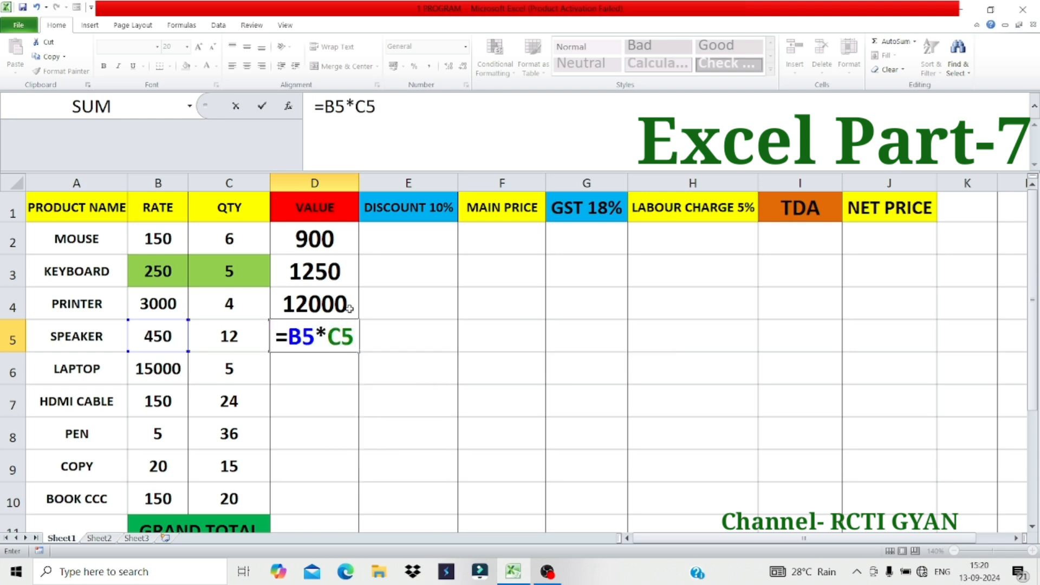
key(Return)
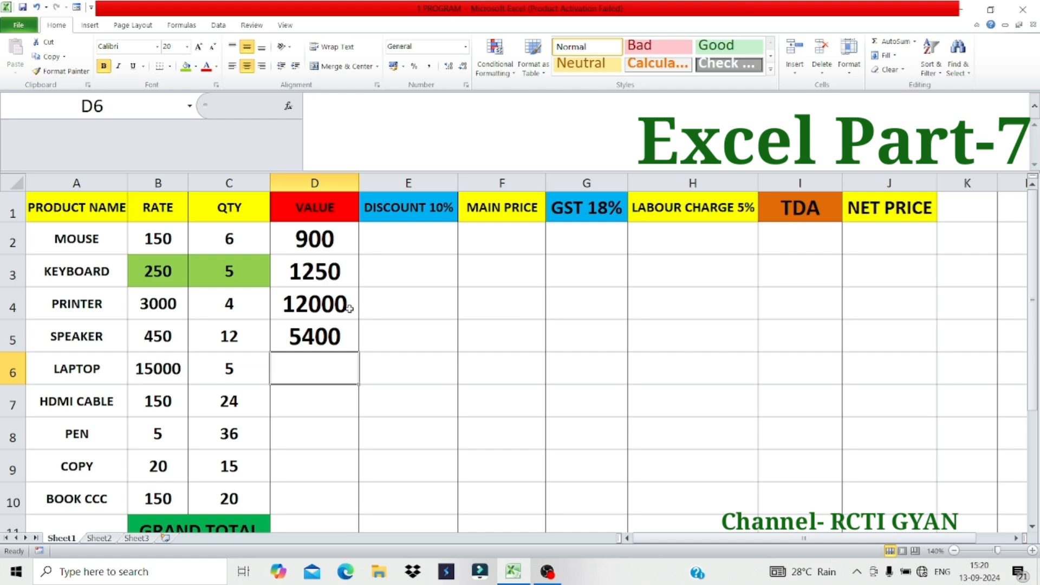
Calculate the laptop's value in D6 with =B6*C6 and fill the formula down through D10
text(=)
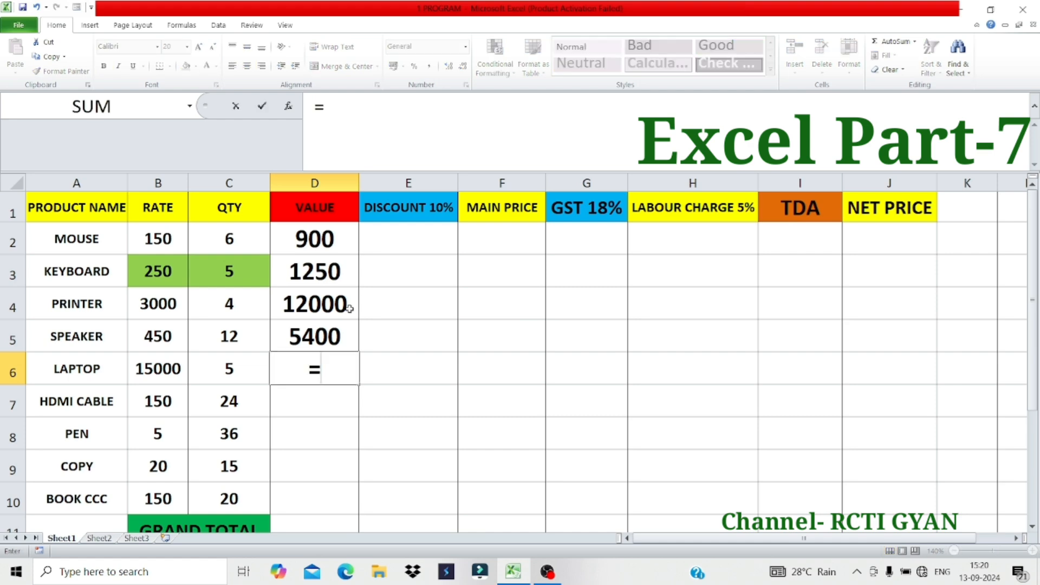
text(B)
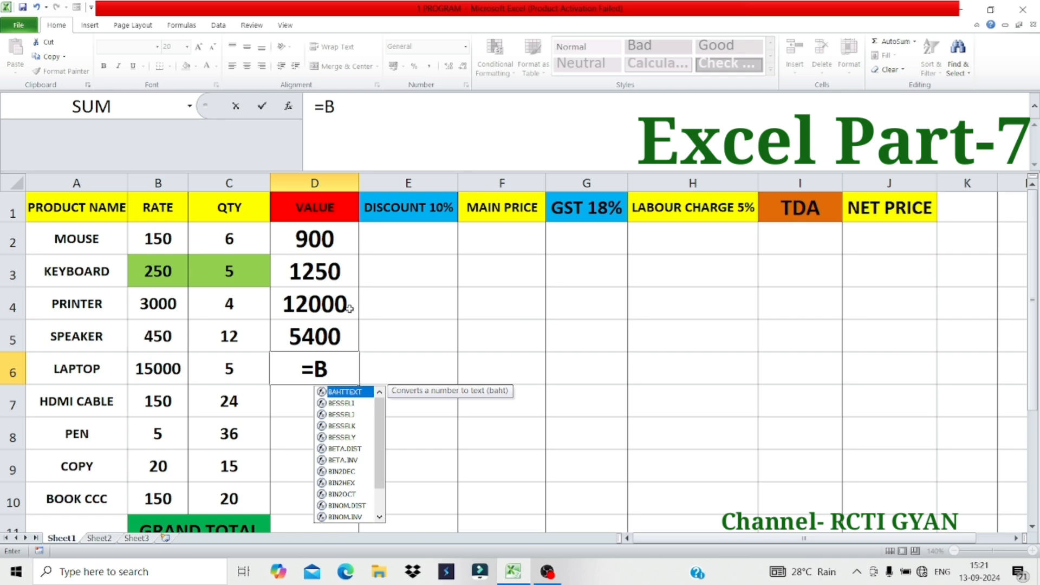
text(6)
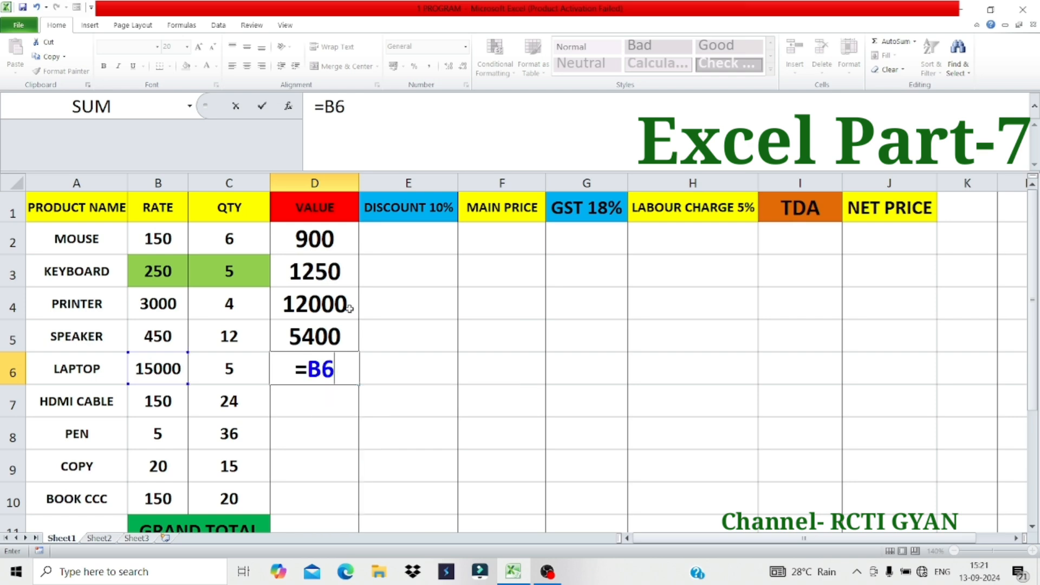
text(*C4)
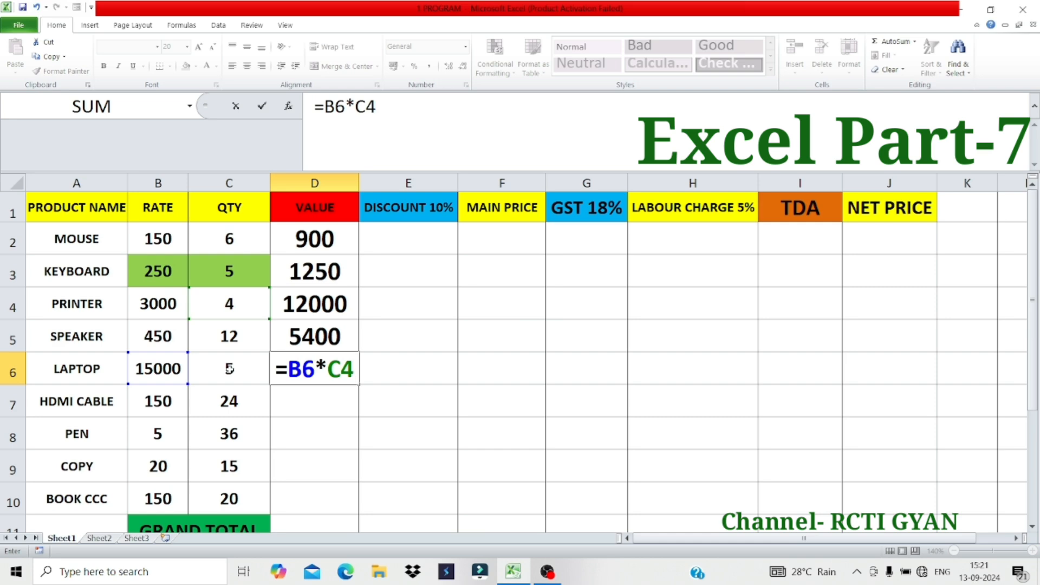
key(BackSpace)
text(6)
key(Return)
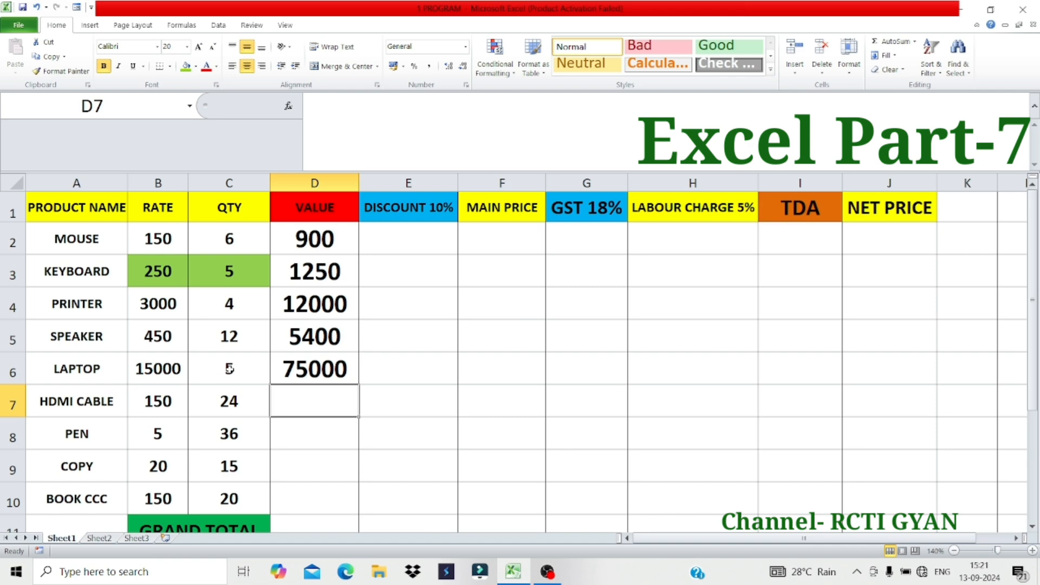
click(319, 362)
drag(356, 386, 358, 509)
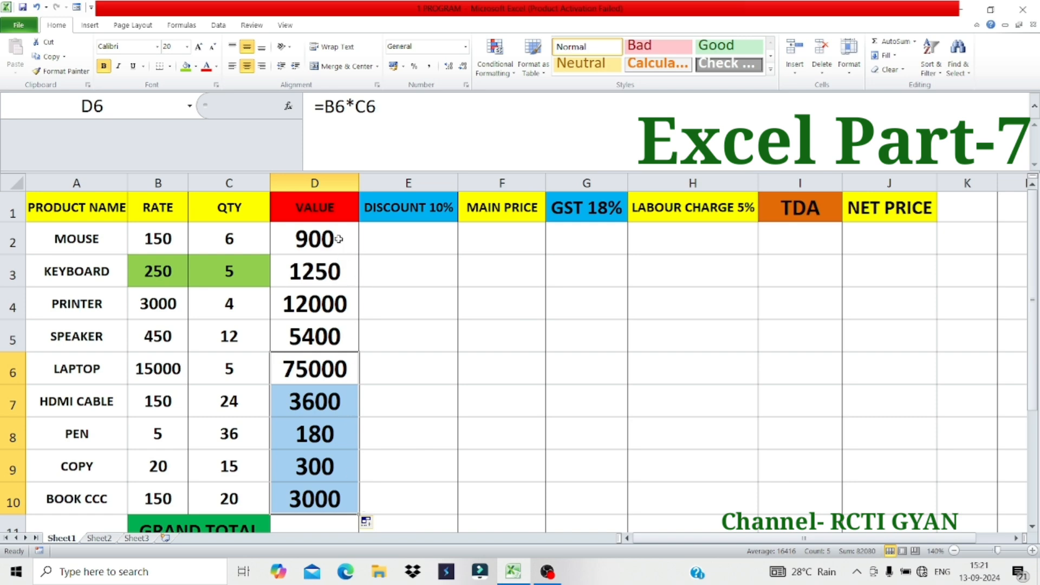
Calculate the mouse's 10% discount in E2 from its value with the formula =D2*10%
click(424, 242)
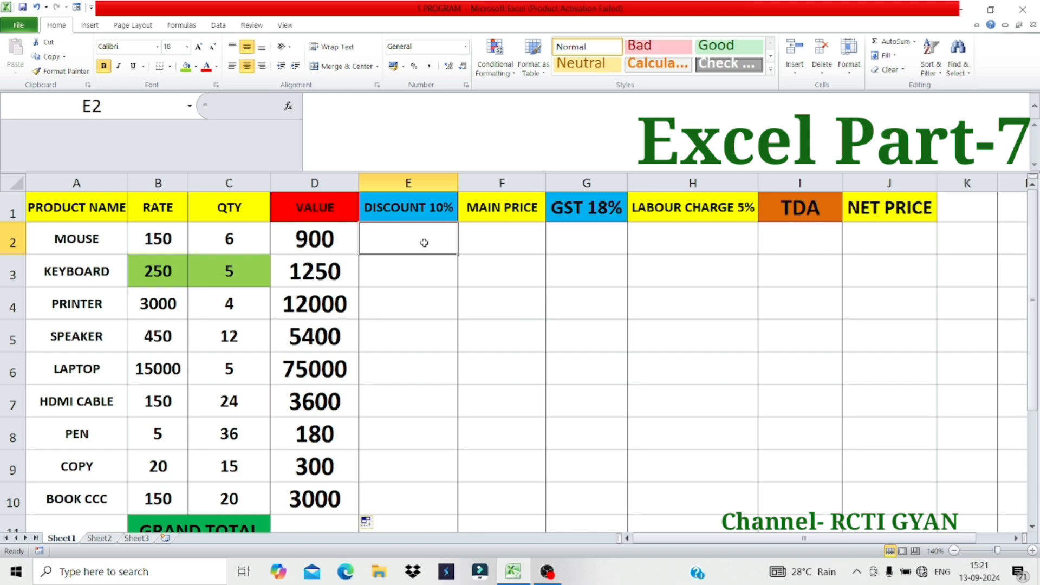
click(412, 213)
click(320, 213)
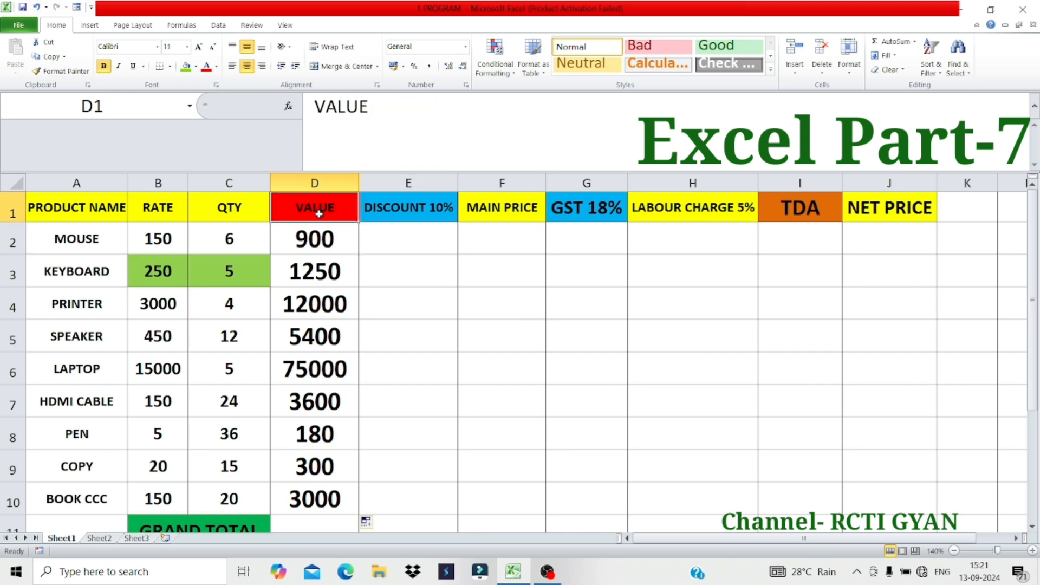
click(398, 240)
text(=)
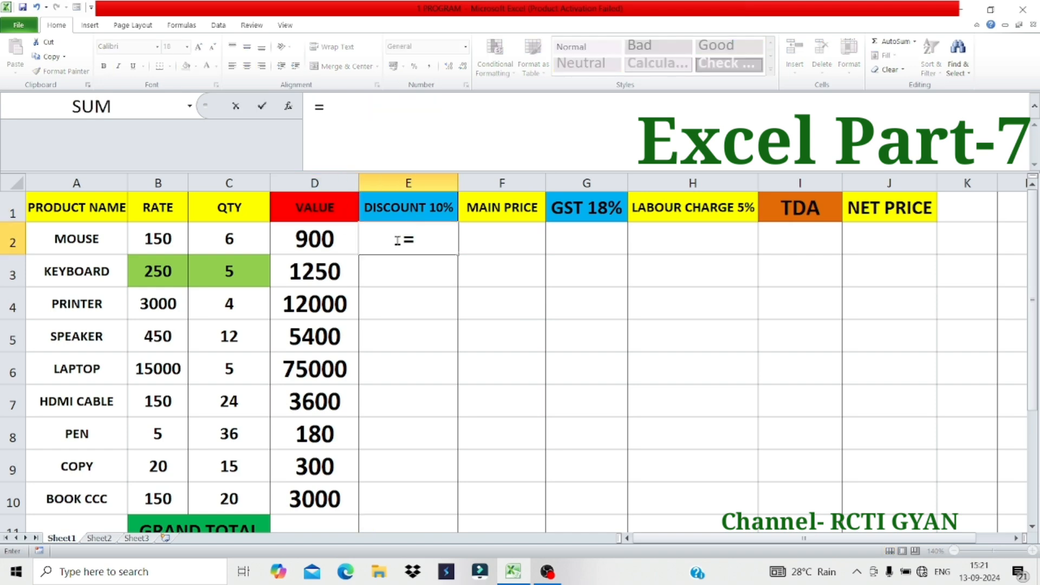
click(302, 240)
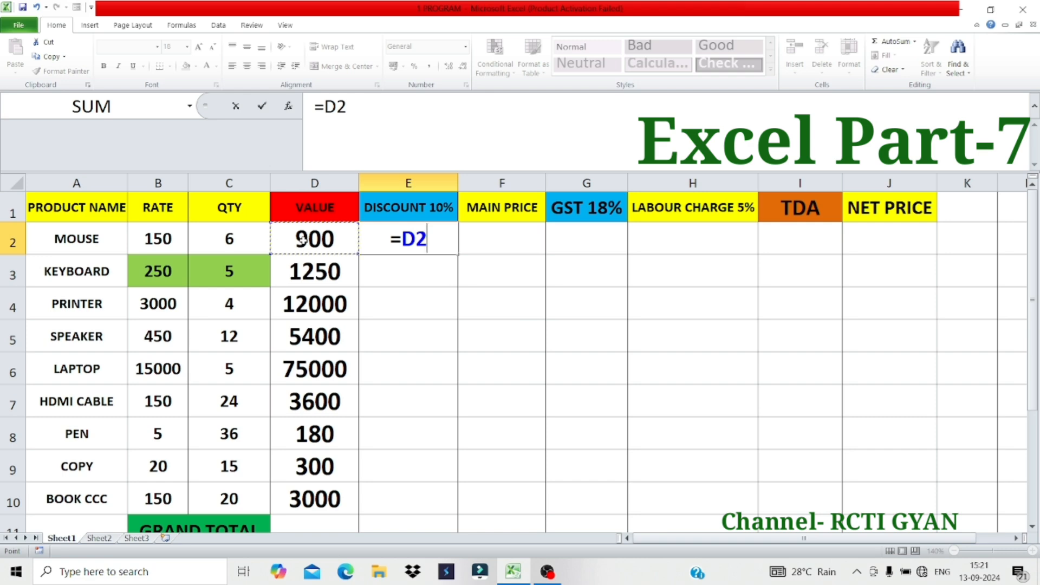
text(*)
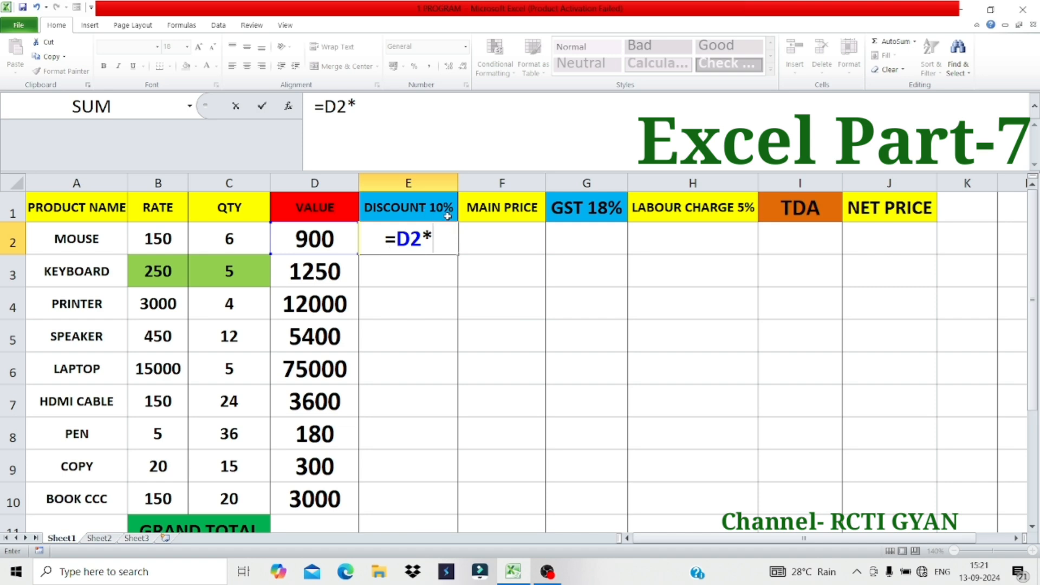
text(1)
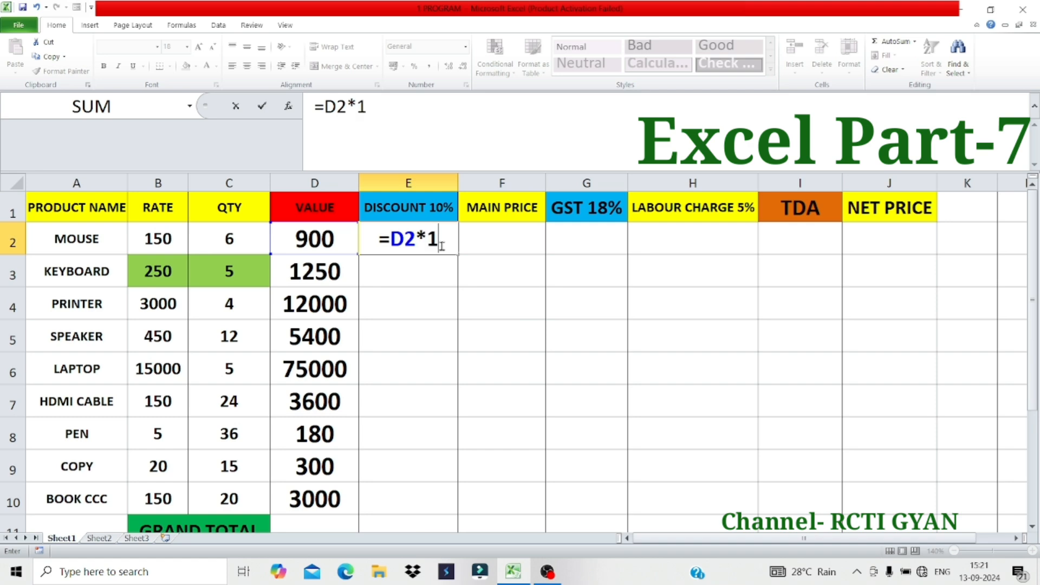
text(0%)
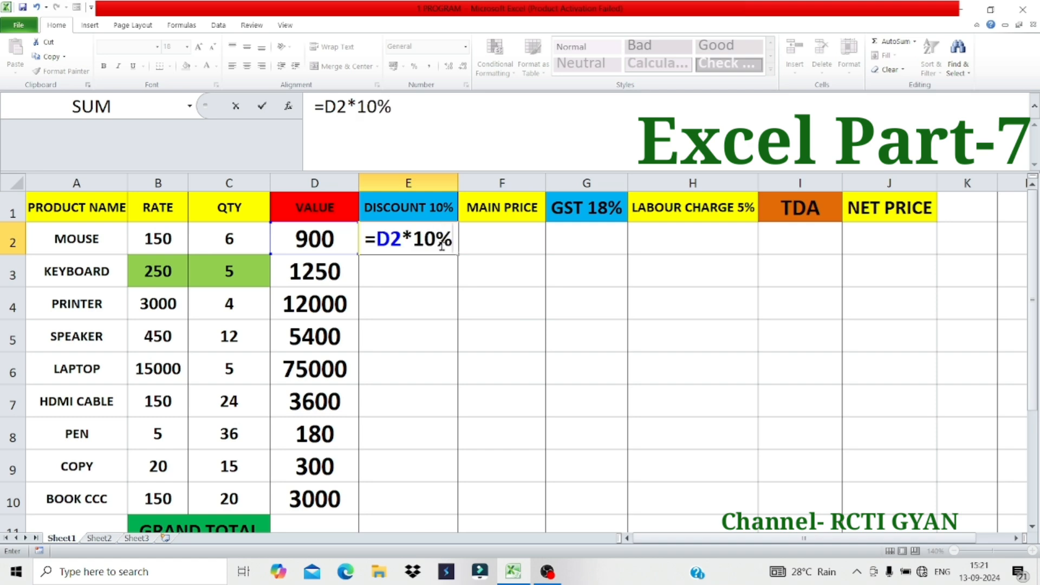
key(Return)
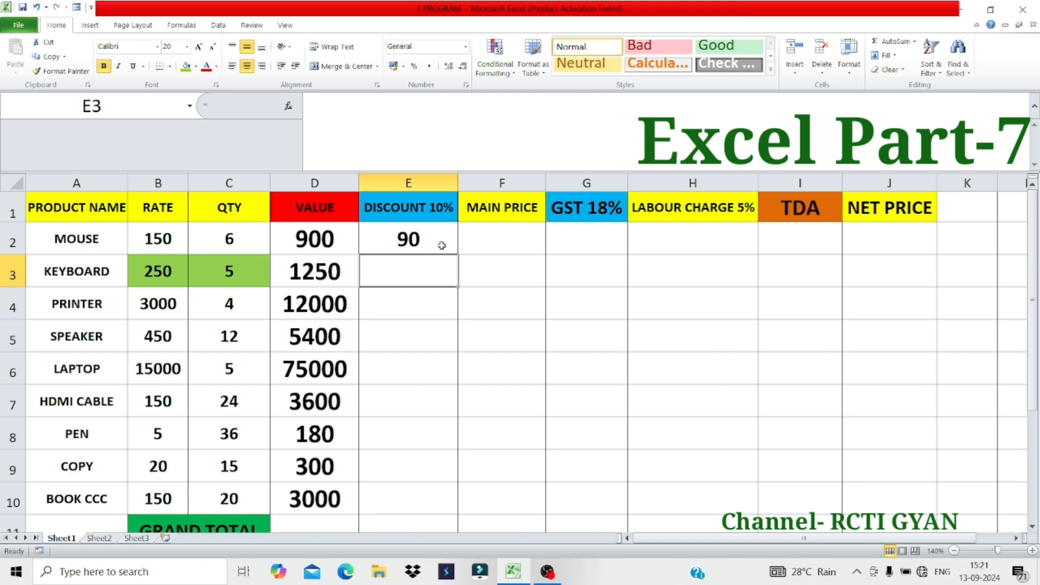
Calculate the keyboard's 10% discount in E3 from its value with the formula =D3*10%
text(=)
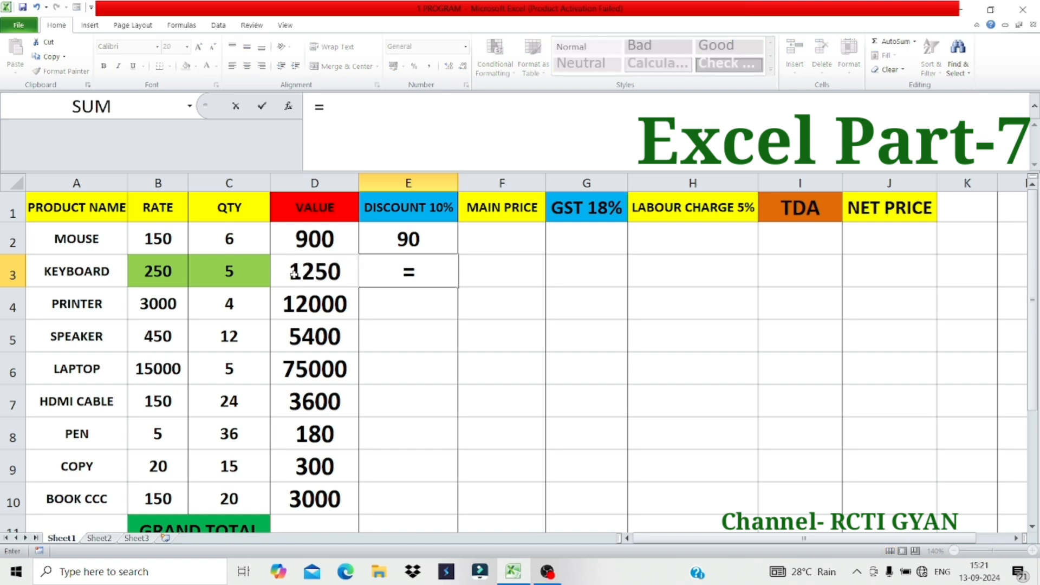
click(325, 274)
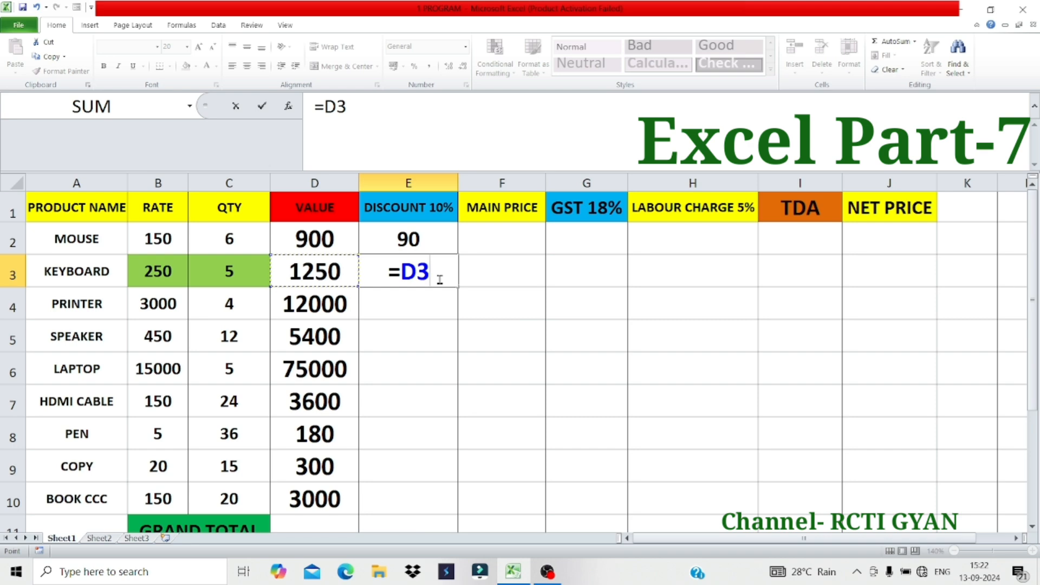
text(*)
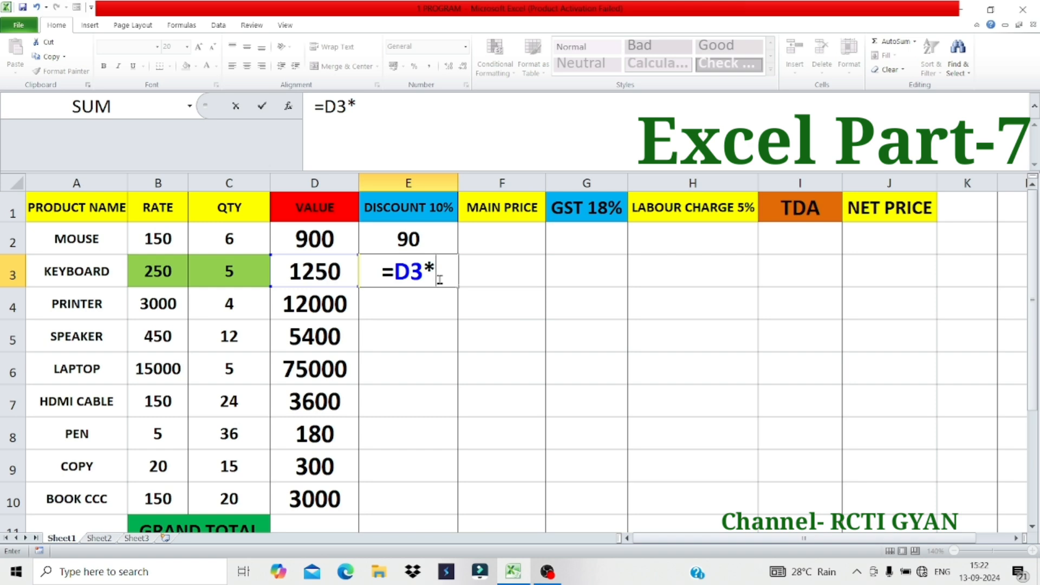
text(10)
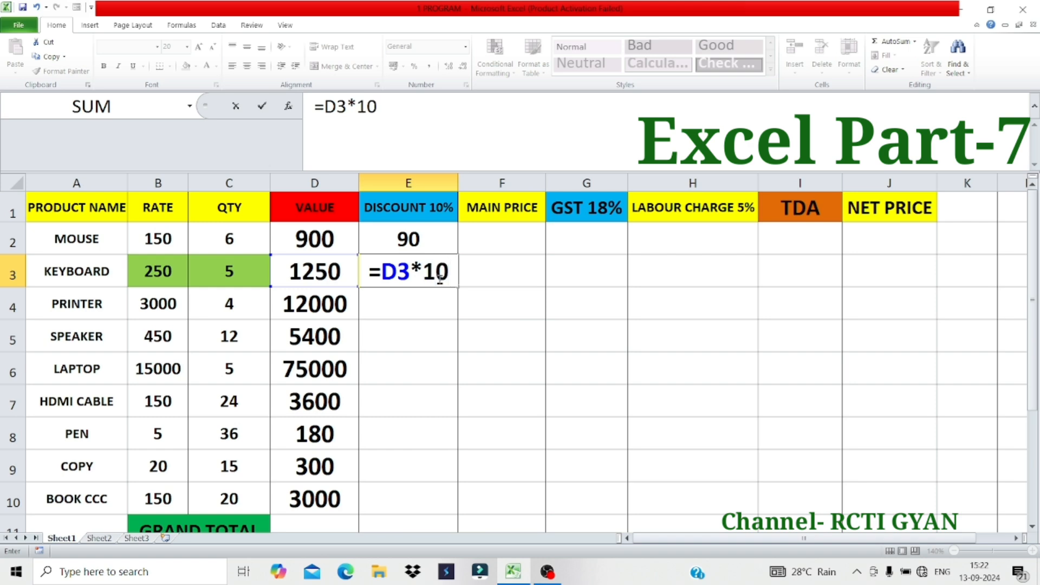
text(%)
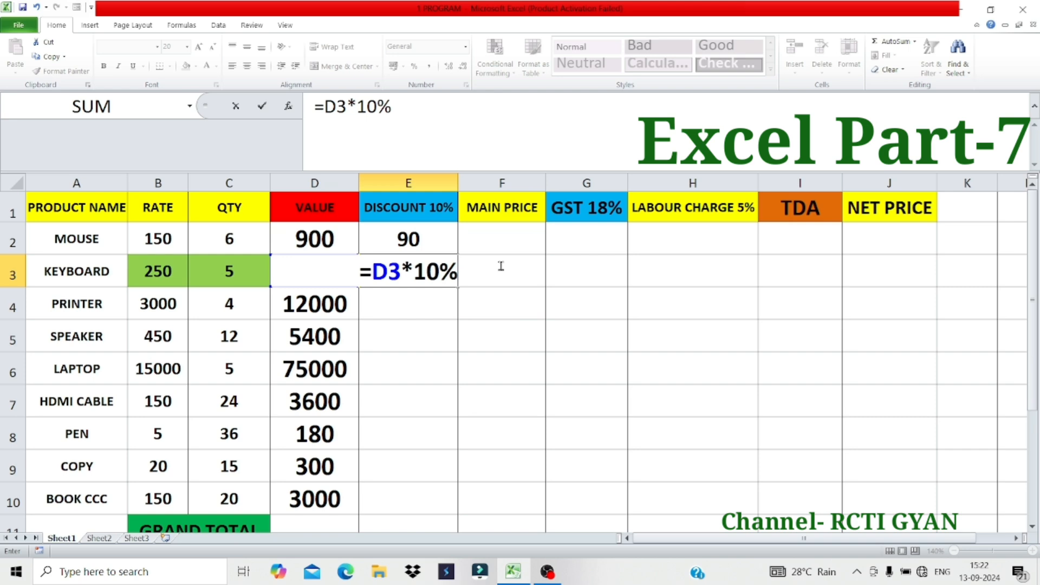
key(Return)
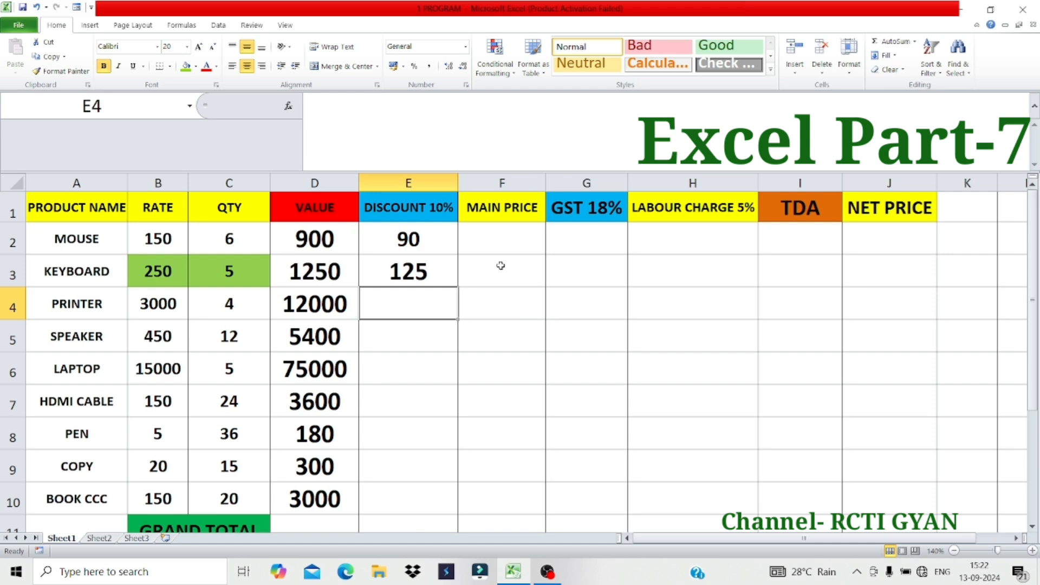
Calculate the printer's 10% discount in E4 with =D4*10% and fill the formula down through E10
text(=D4)
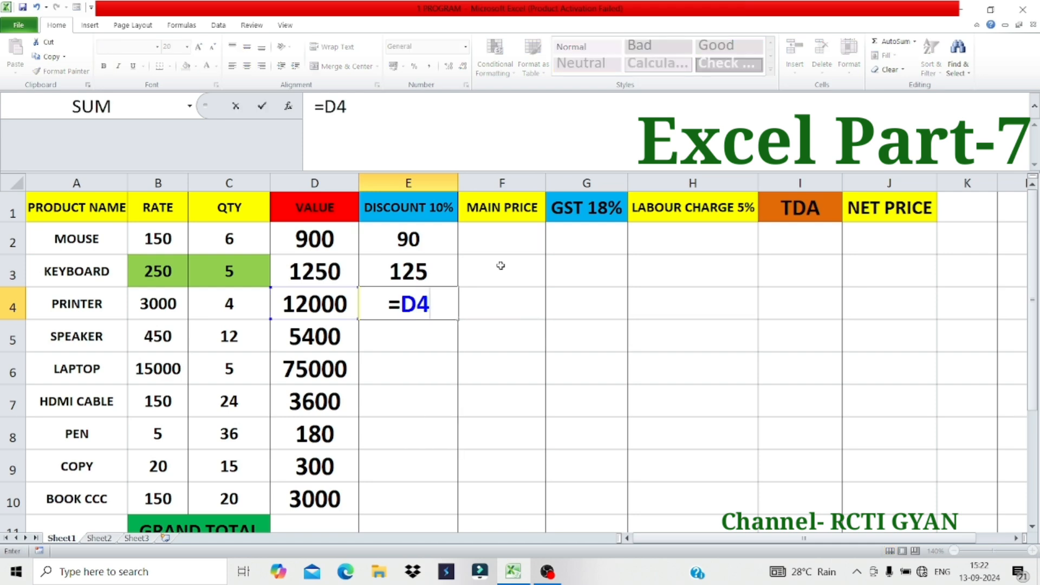
text(*10%)
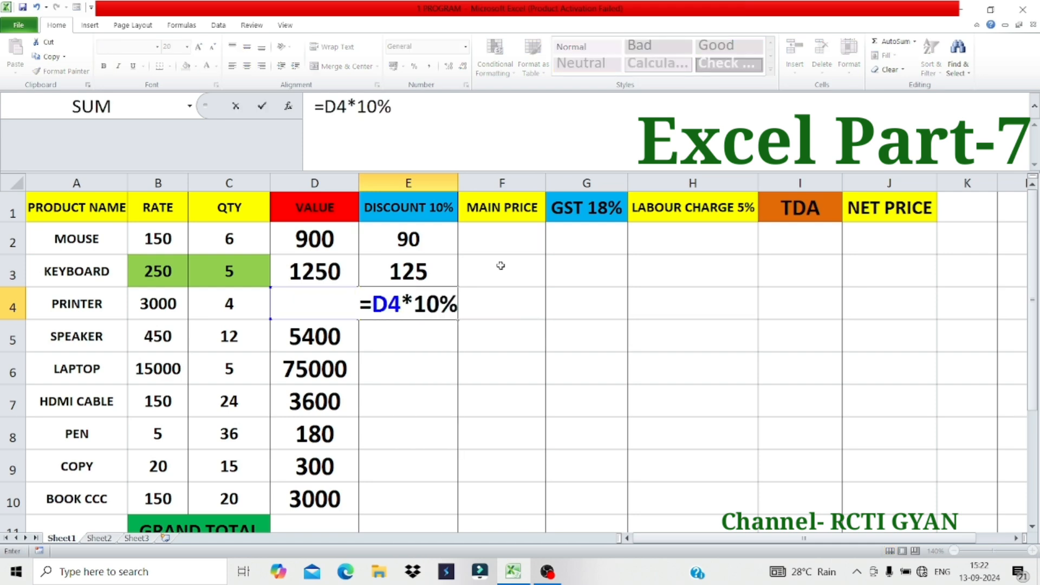
key(Return)
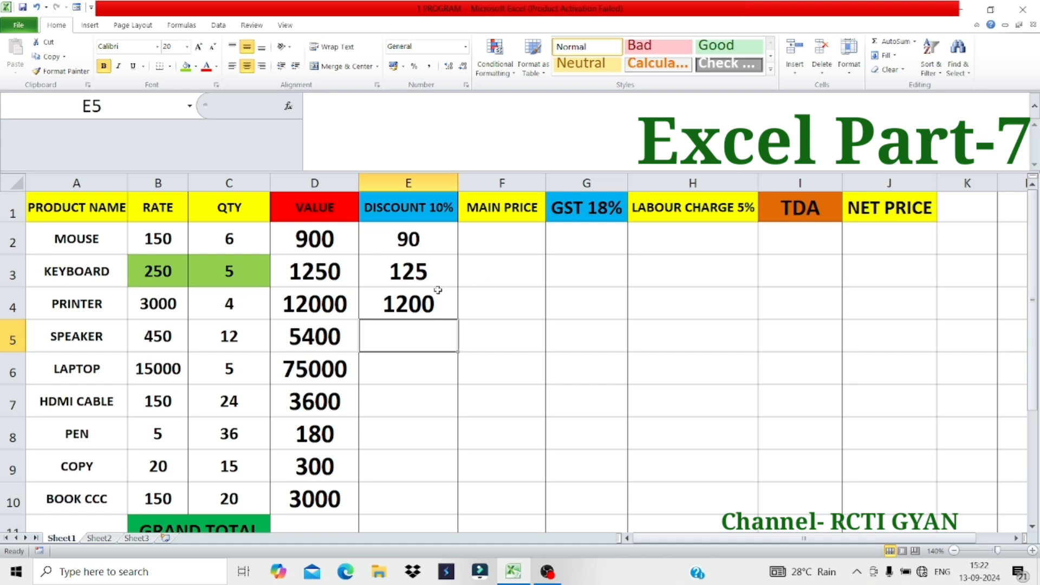
click(418, 305)
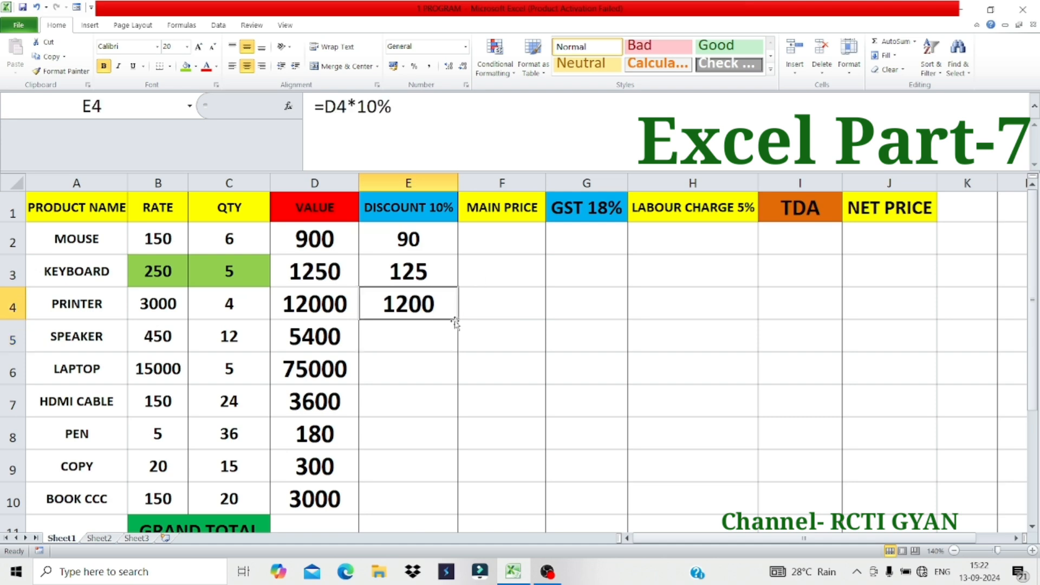
drag(455, 322, 440, 498)
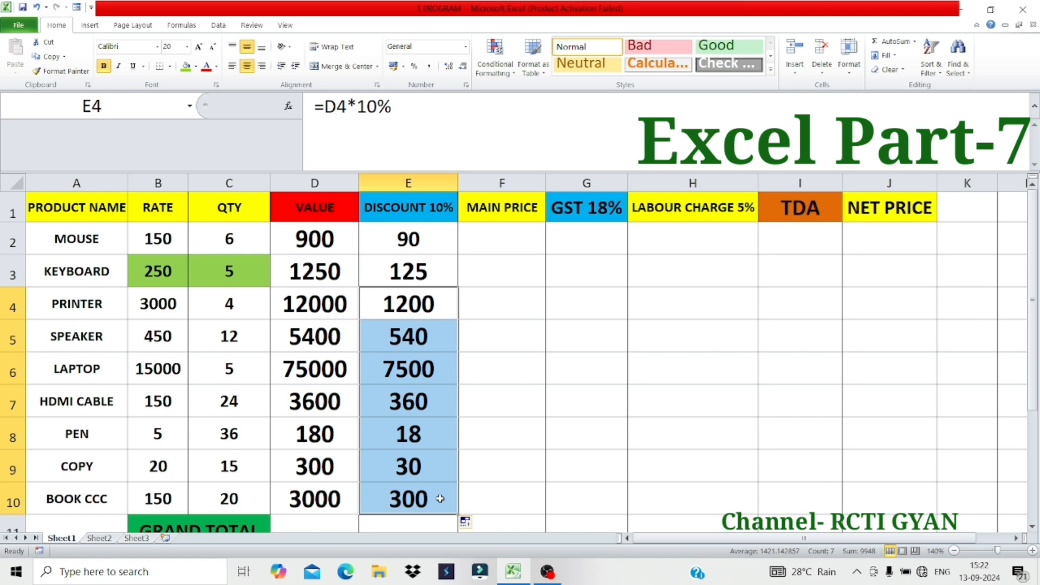
double_click(427, 402)
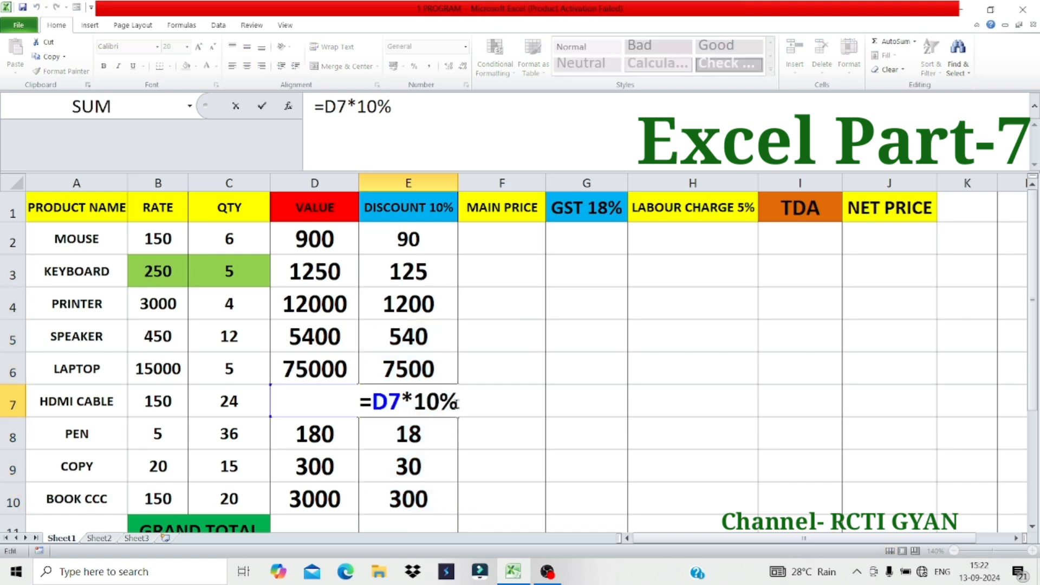
key(Return)
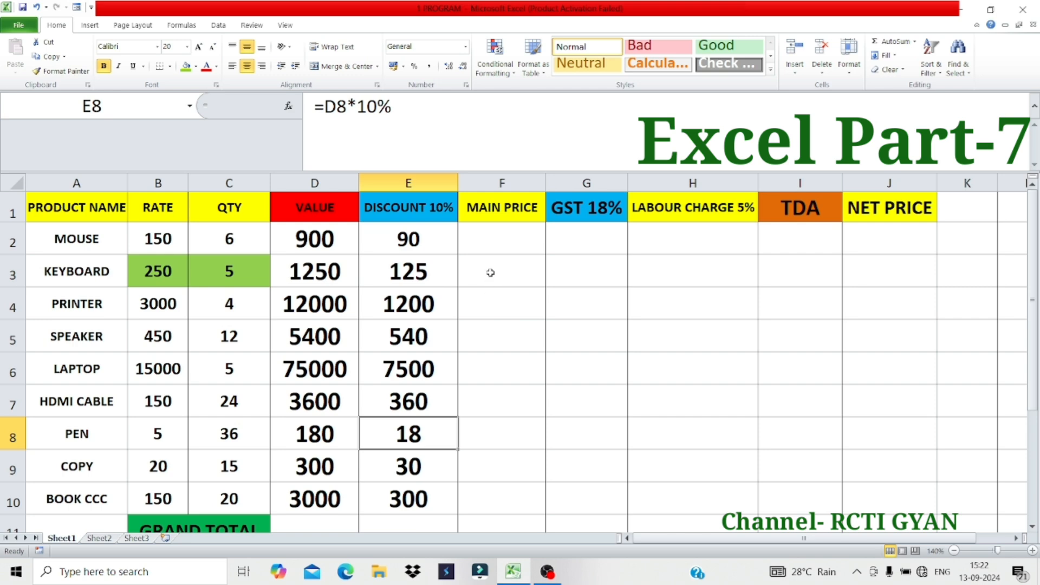
Highlight the mouse's value in D2 and its discount in E2 with a green fill
click(489, 245)
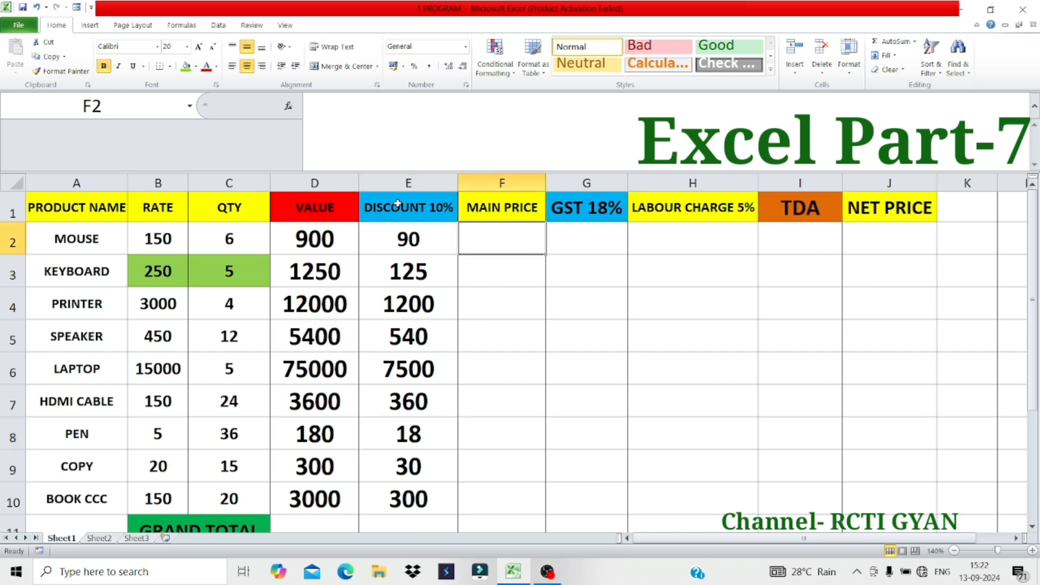
click(306, 234)
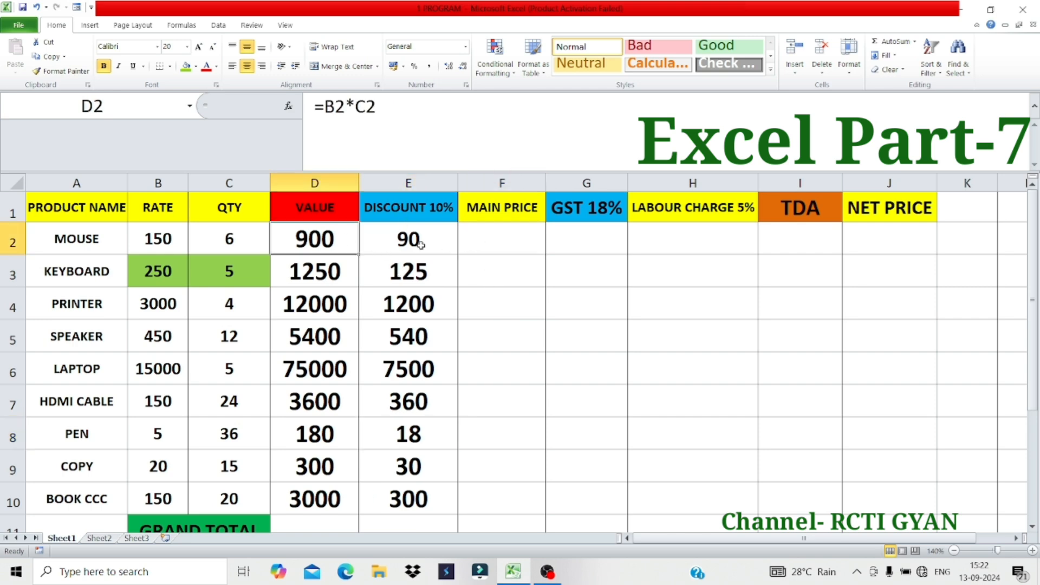
click(184, 67)
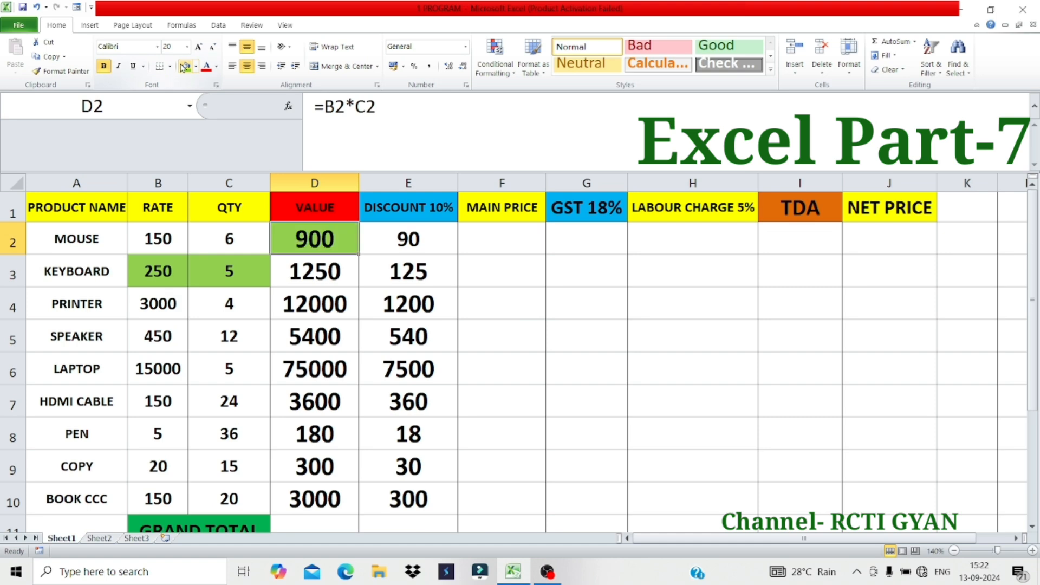
click(390, 237)
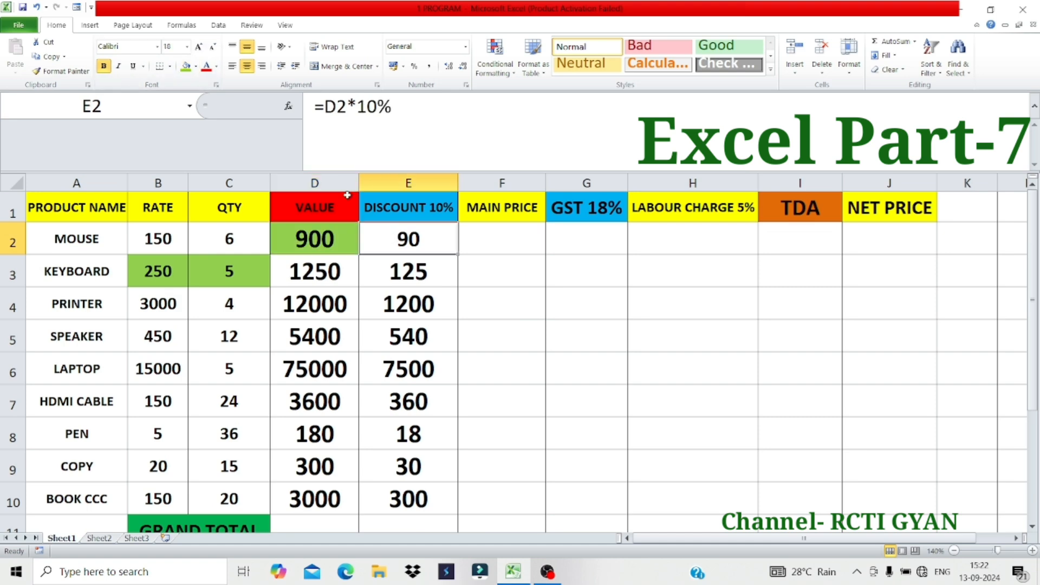
click(184, 67)
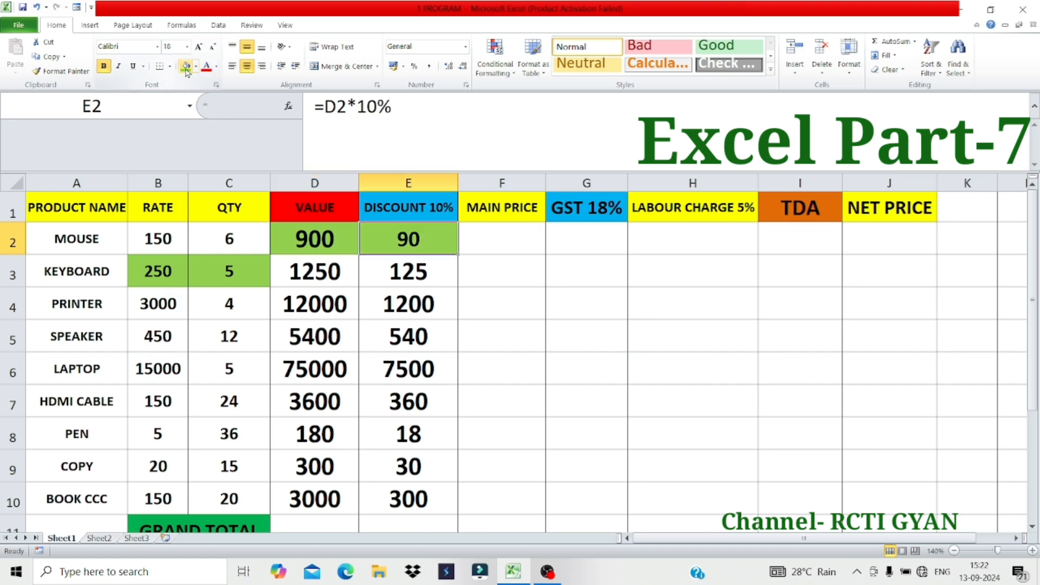
Calculate the mouse's main price in F2 by subtracting the discount from the value with =D2-E2
click(506, 244)
key(Left)
key(Left)
key(Right)
click(497, 245)
text(=)
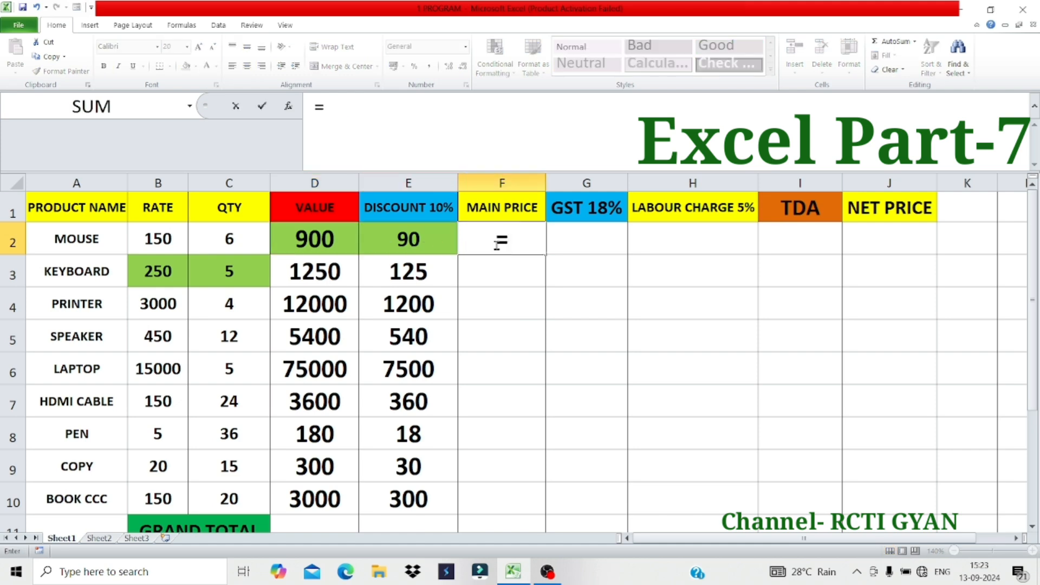
text(D2-)
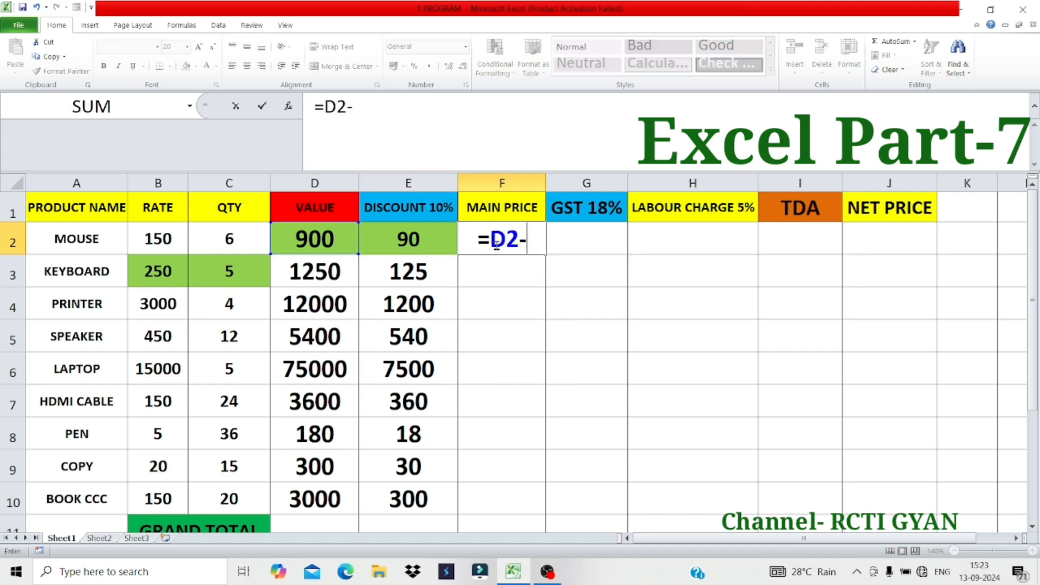
text(E2)
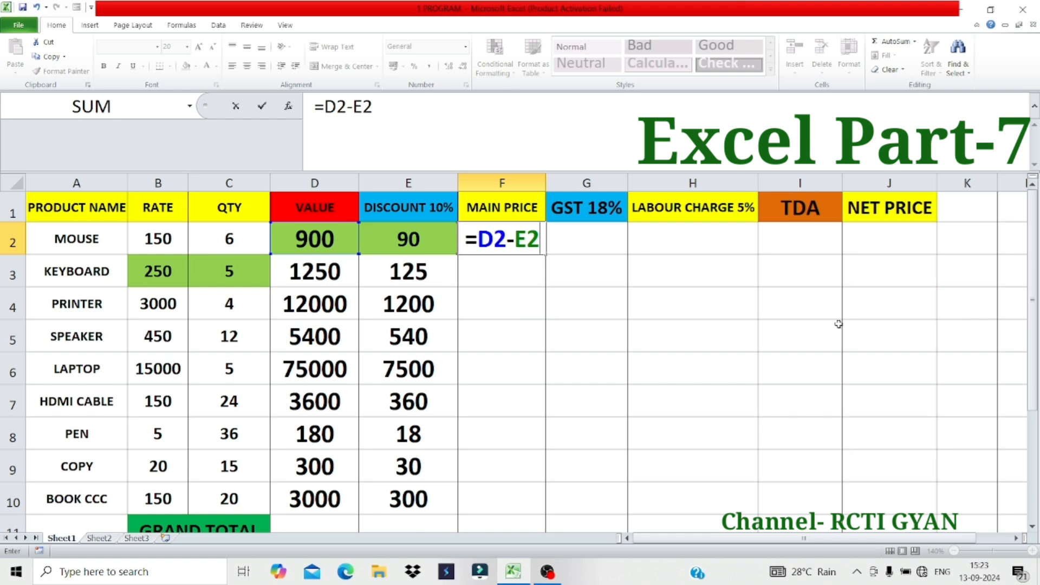
key(Return)
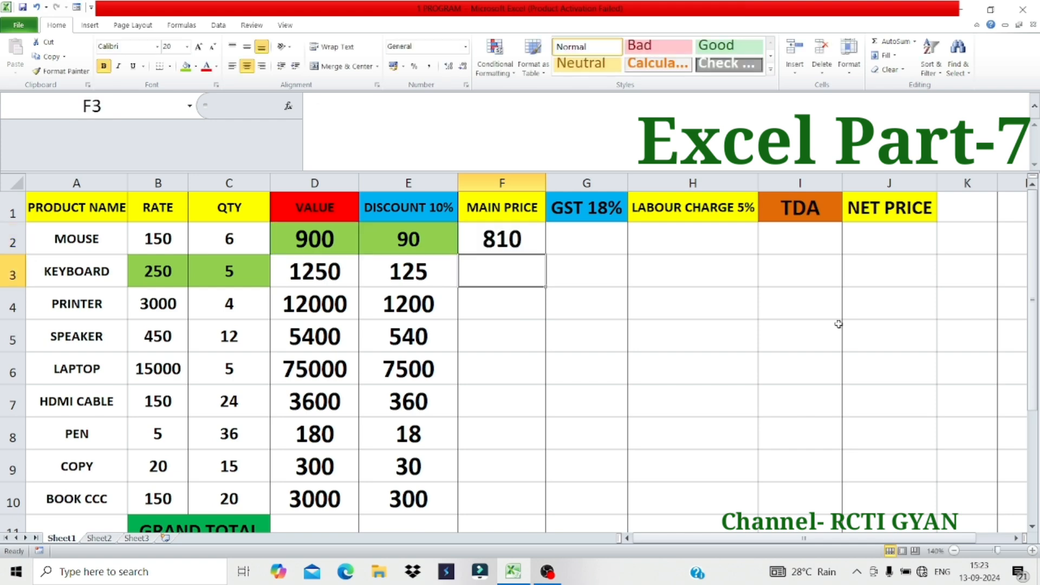
click(510, 245)
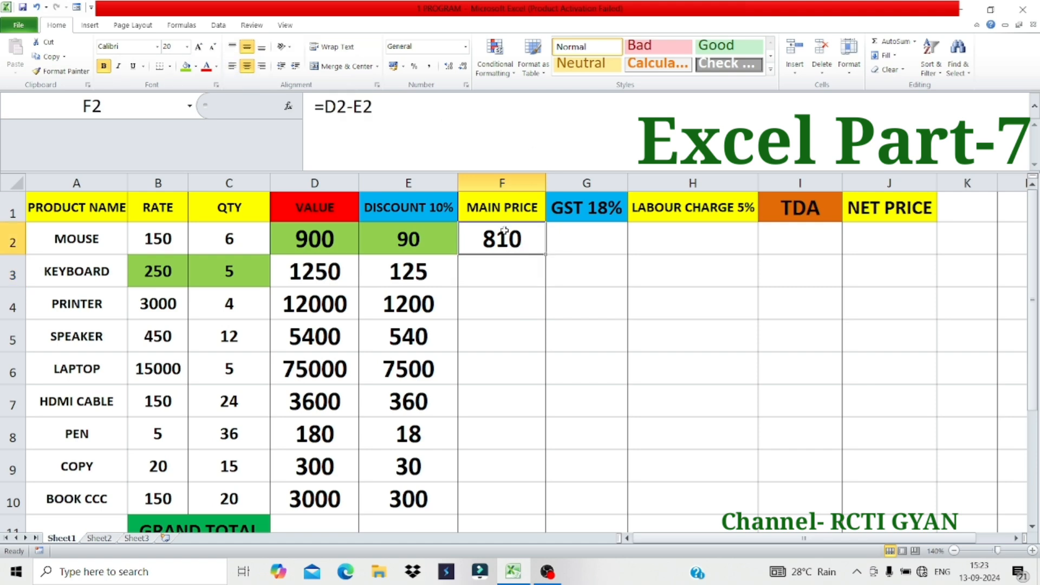
Calculate the keyboard's main price in F3 with the formula =D3-E3
click(503, 277)
text(=)
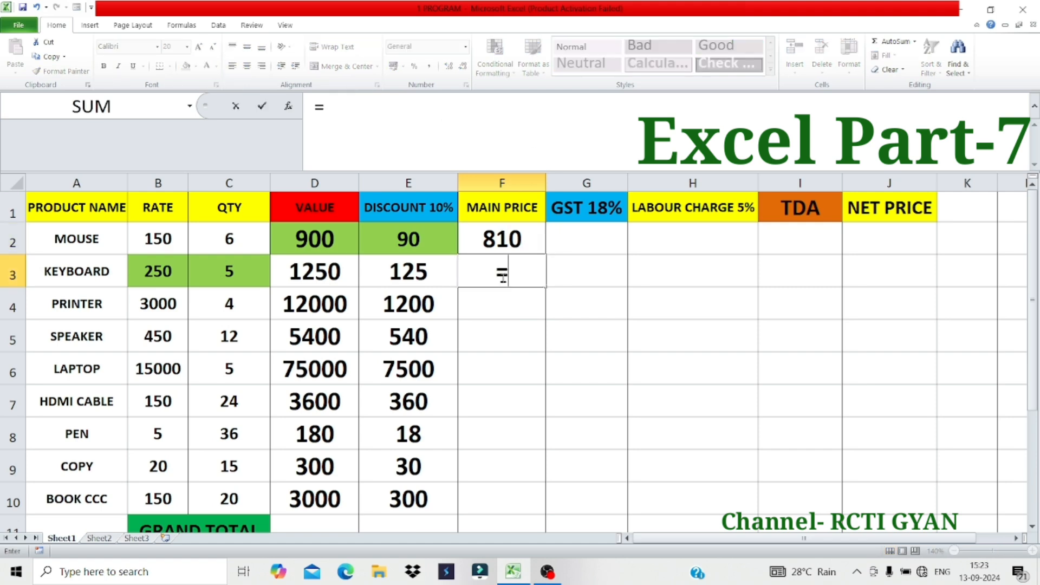
click(305, 274)
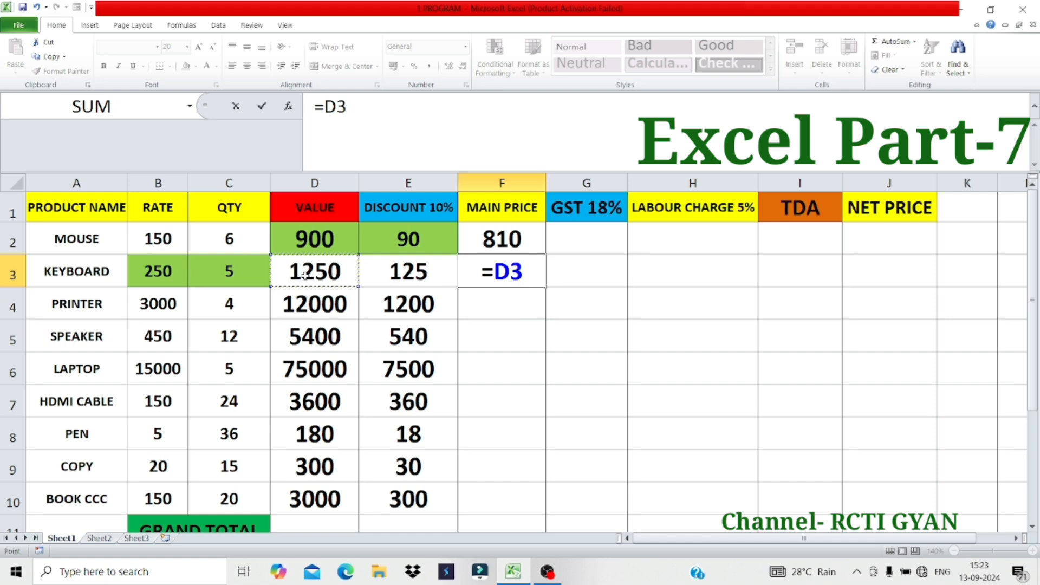
text(-)
click(376, 275)
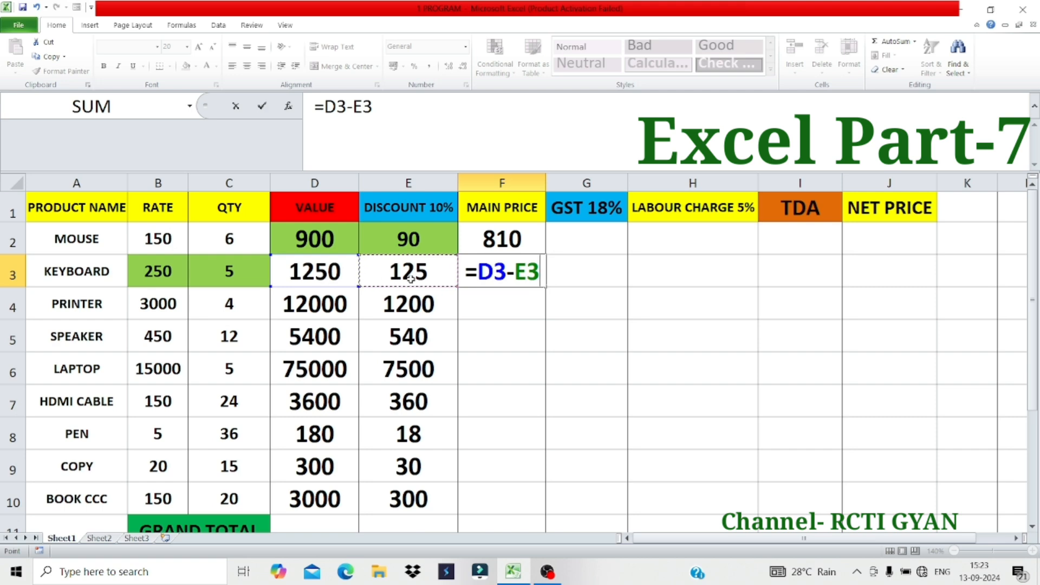
key(Return)
Calculate the printer's main price in F4 with =D4-E4 and fill the formula down through F10
text(=D)
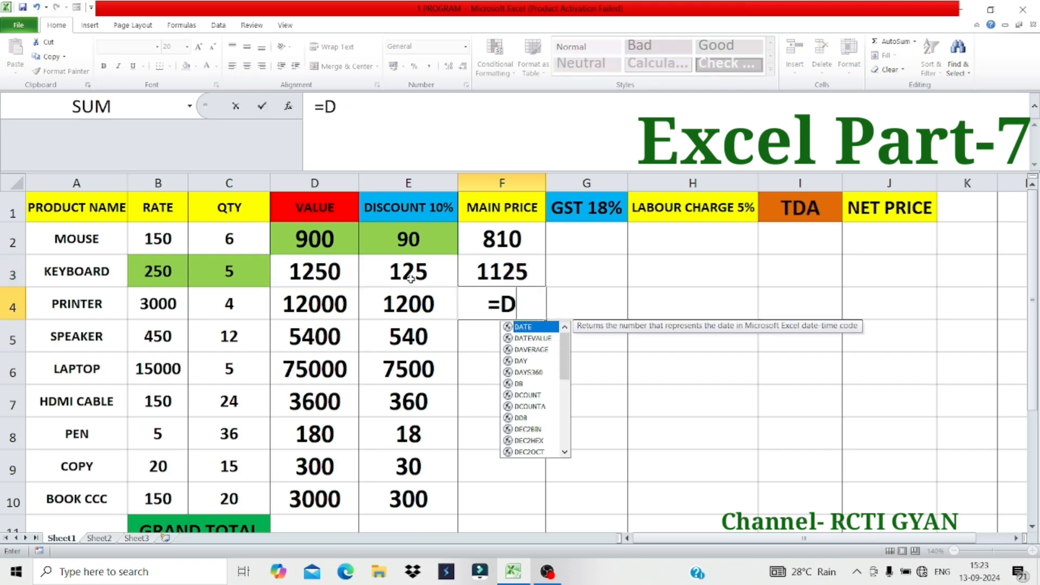
text(4-)
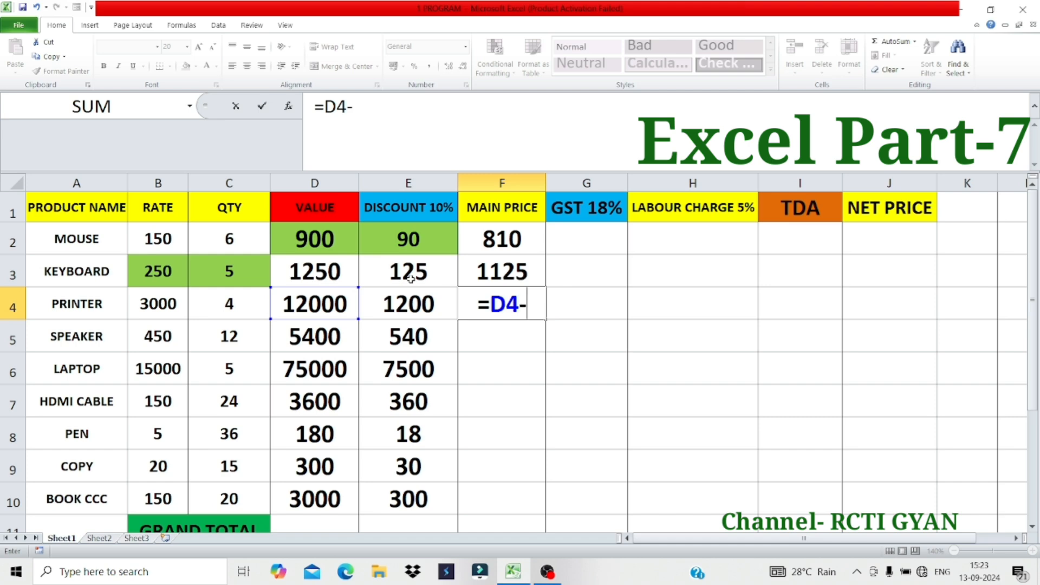
text(E4)
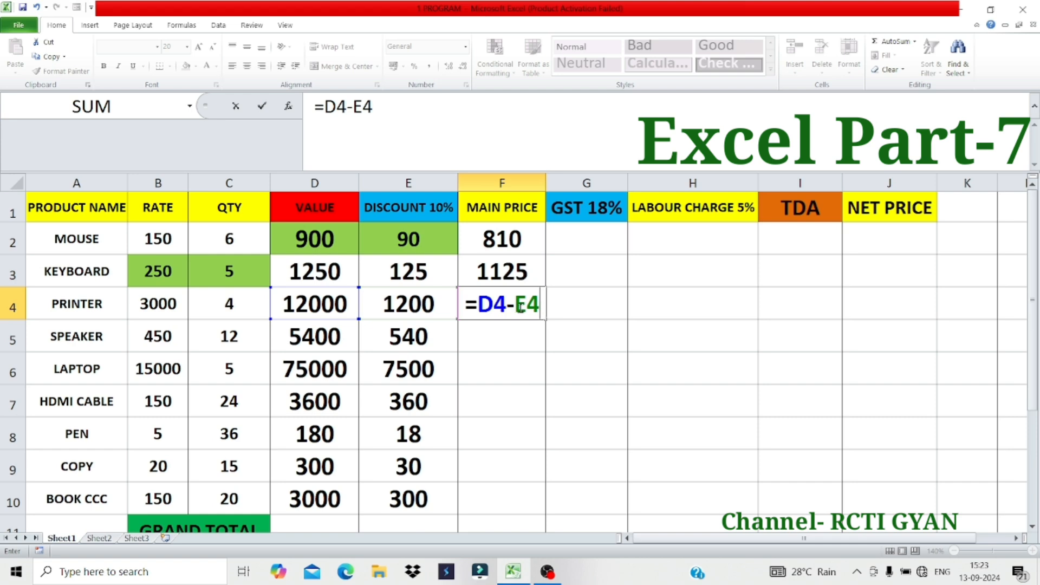
key(Return)
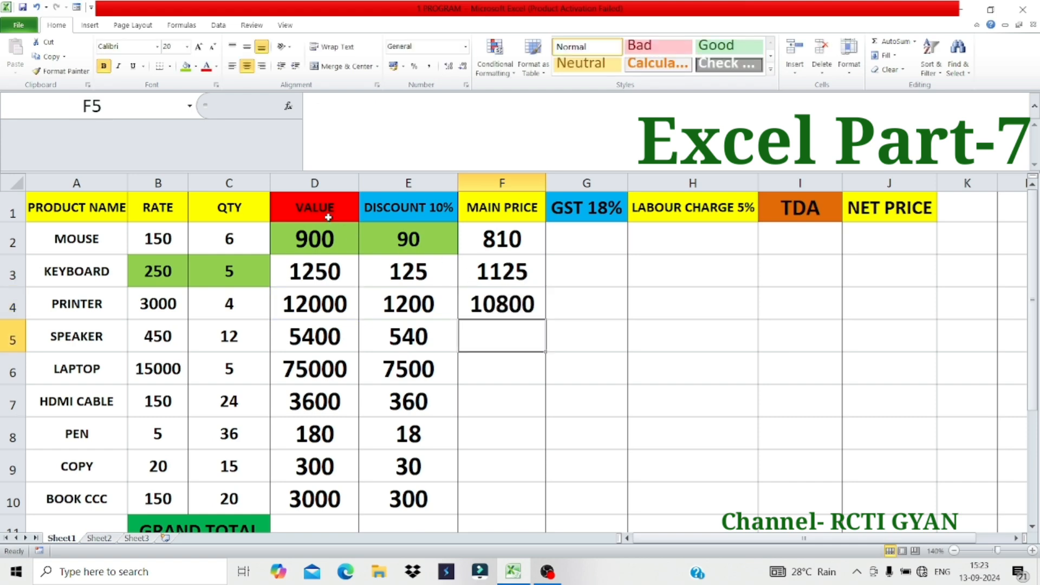
click(310, 209)
click(393, 216)
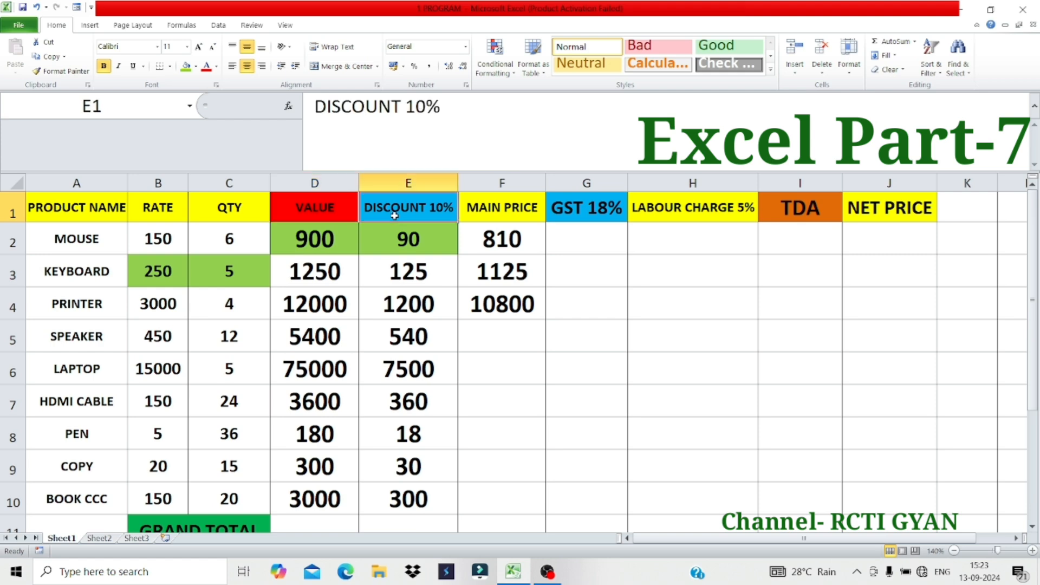
click(522, 216)
click(527, 298)
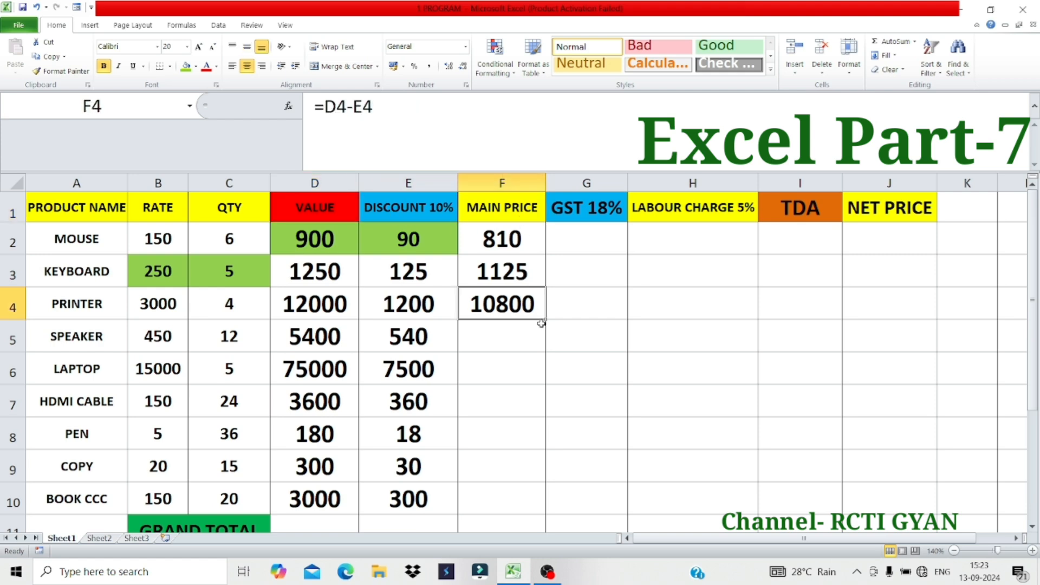
drag(543, 323, 537, 508)
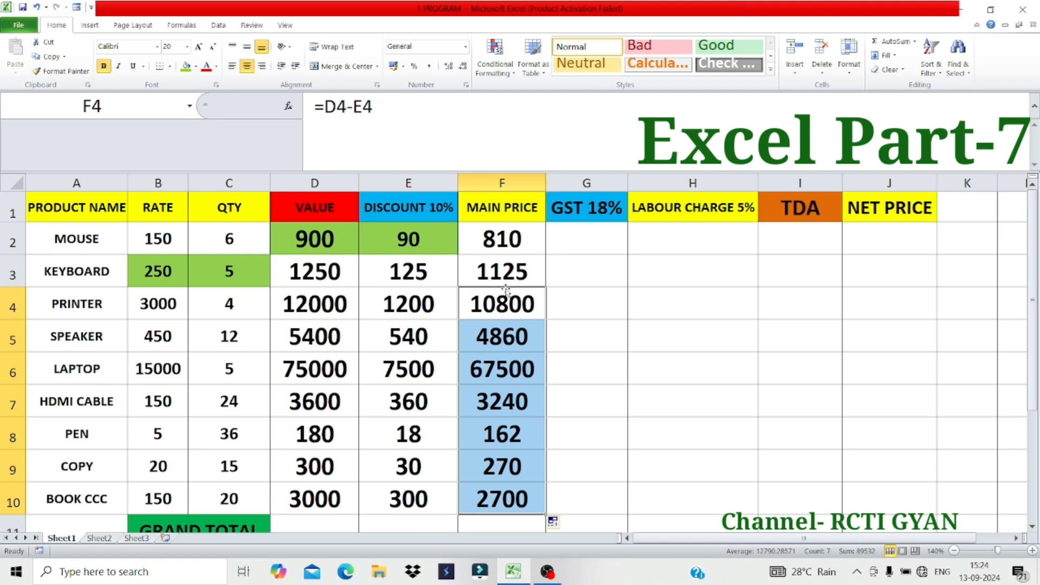
click(513, 239)
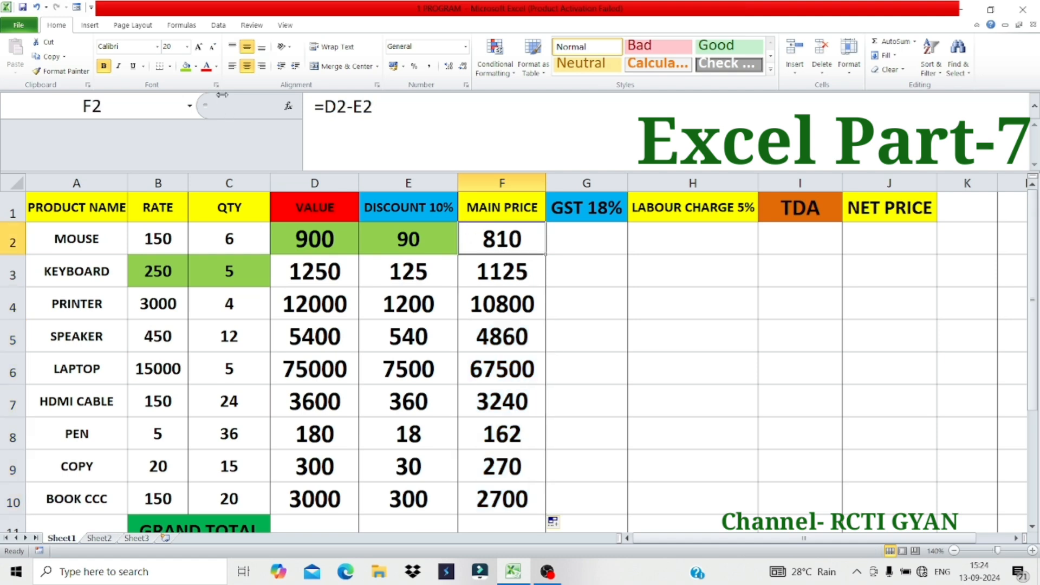
click(186, 65)
click(558, 269)
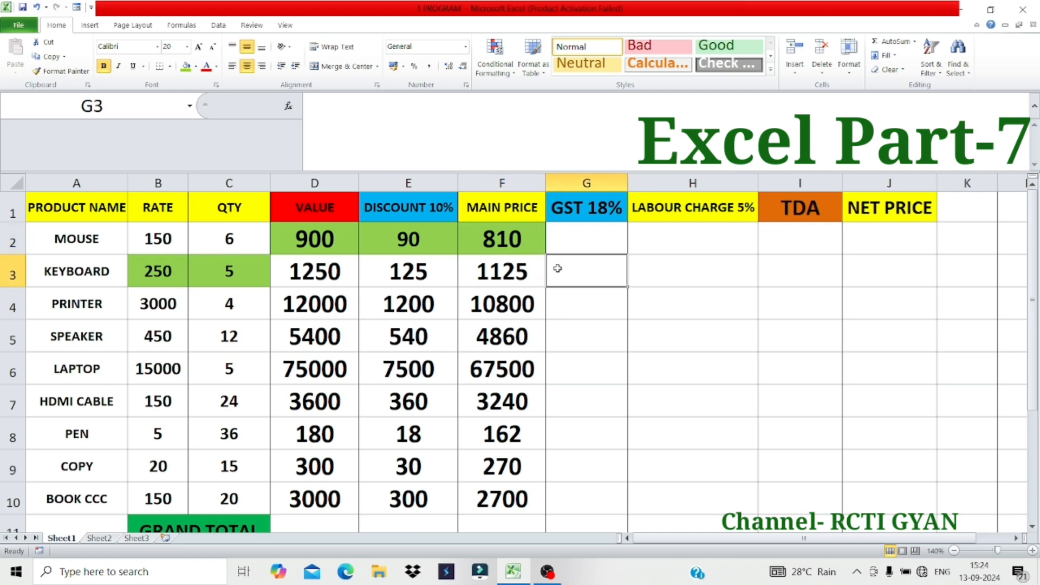
Highlight the mouse's main price in F2 with a red fill
click(504, 239)
click(196, 66)
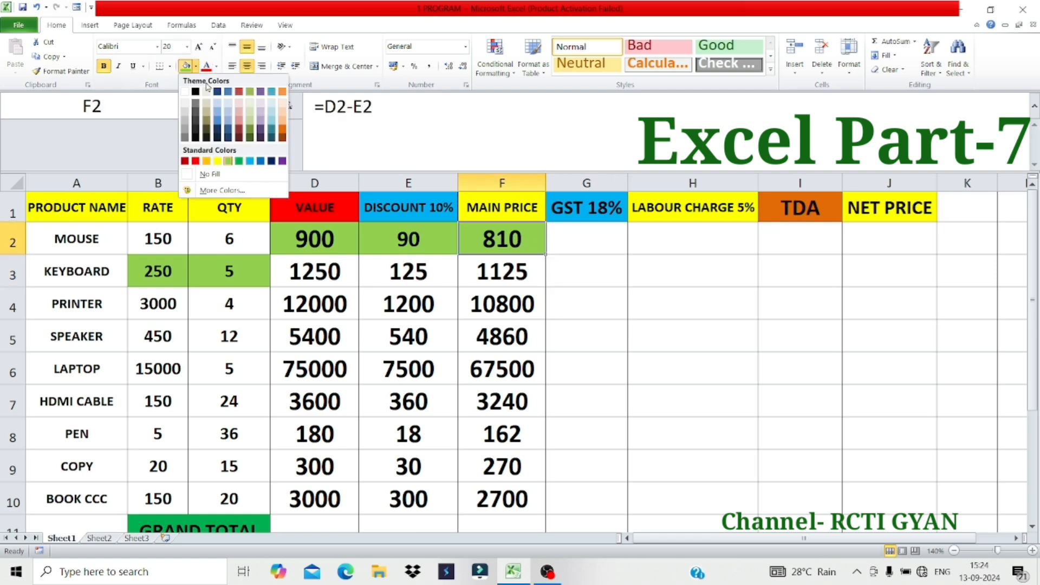
click(196, 161)
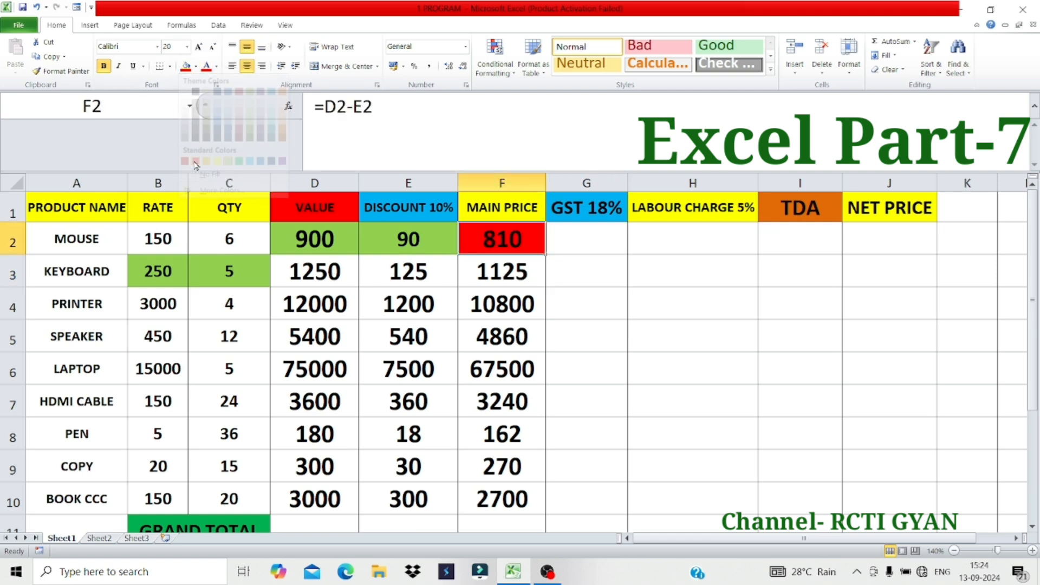
Calculate the mouse's 18% GST in G2 from its main price with the formula =F2*18%
click(582, 238)
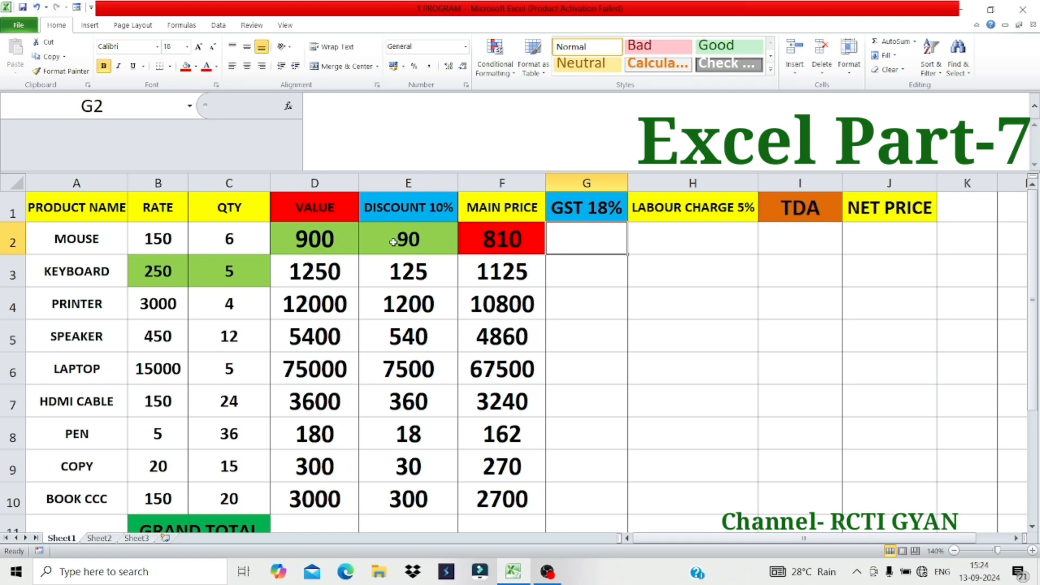
click(508, 245)
click(581, 247)
click(317, 242)
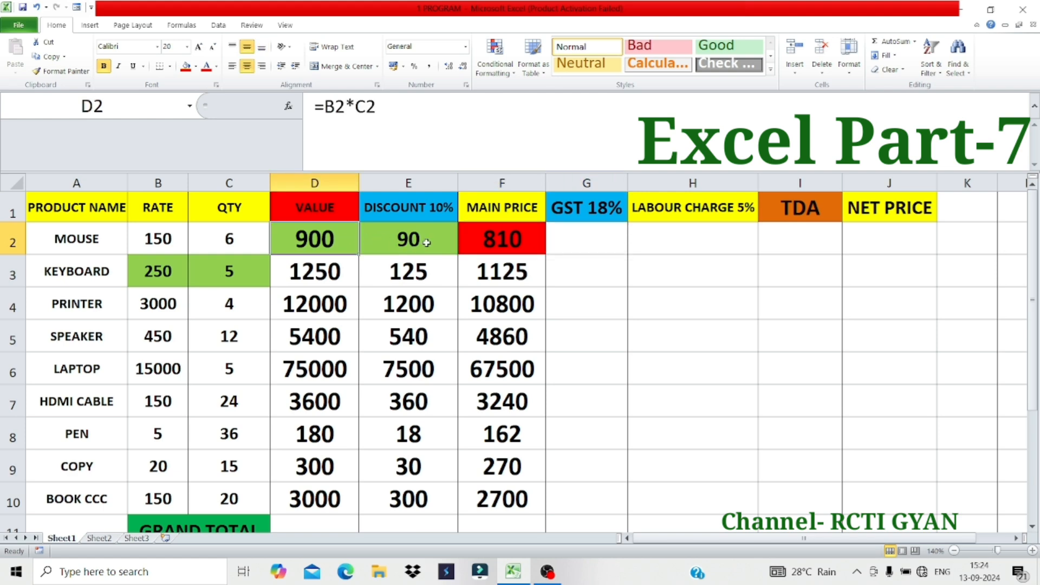
click(514, 242)
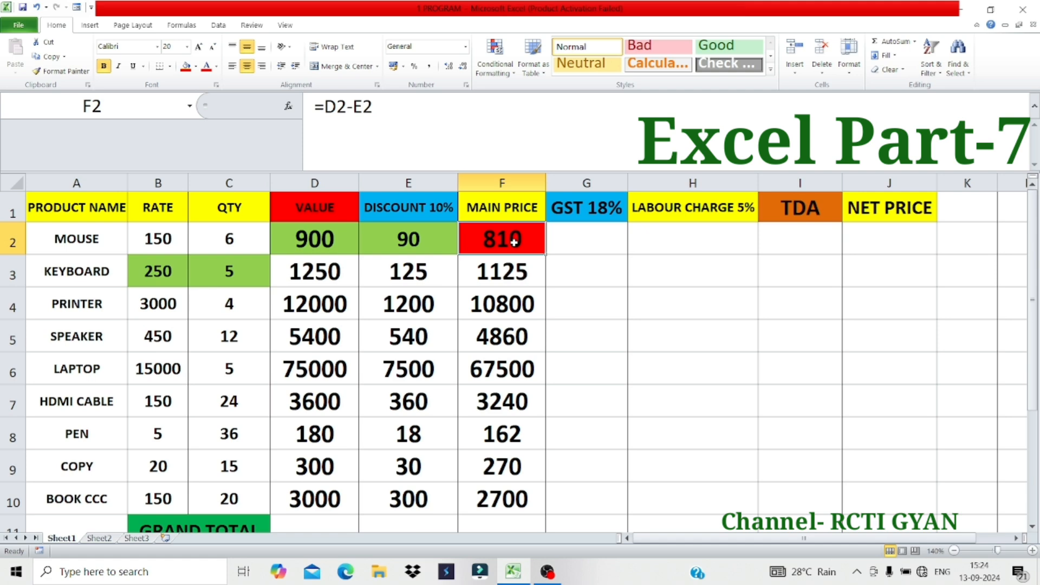
click(571, 243)
text(=)
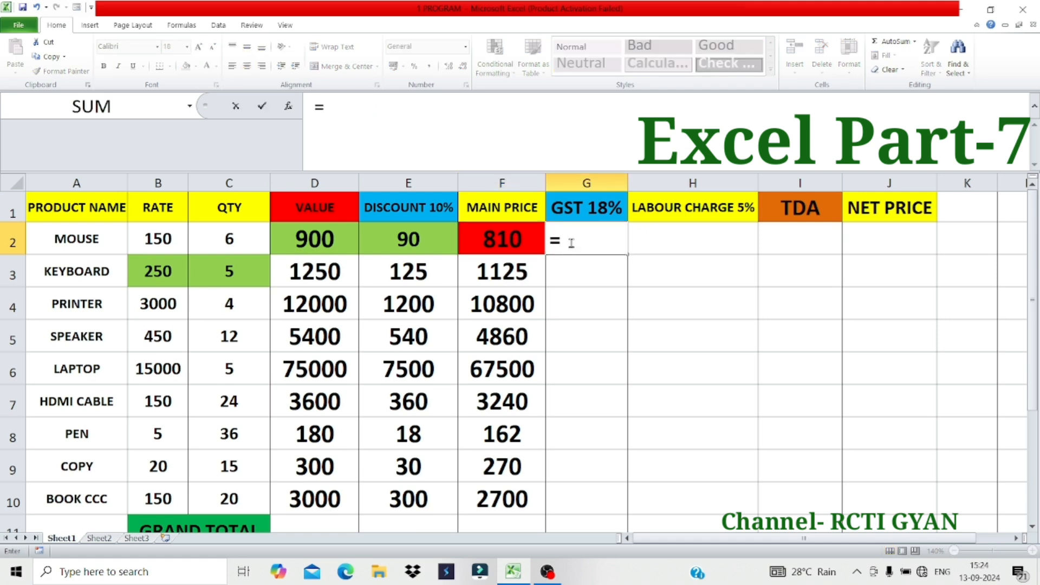
click(510, 241)
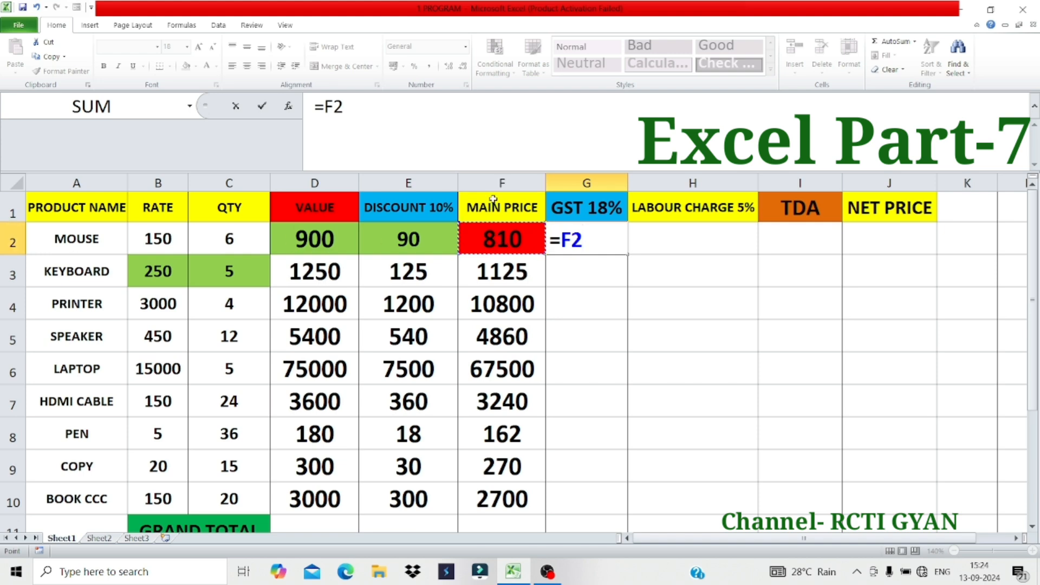
text(*)
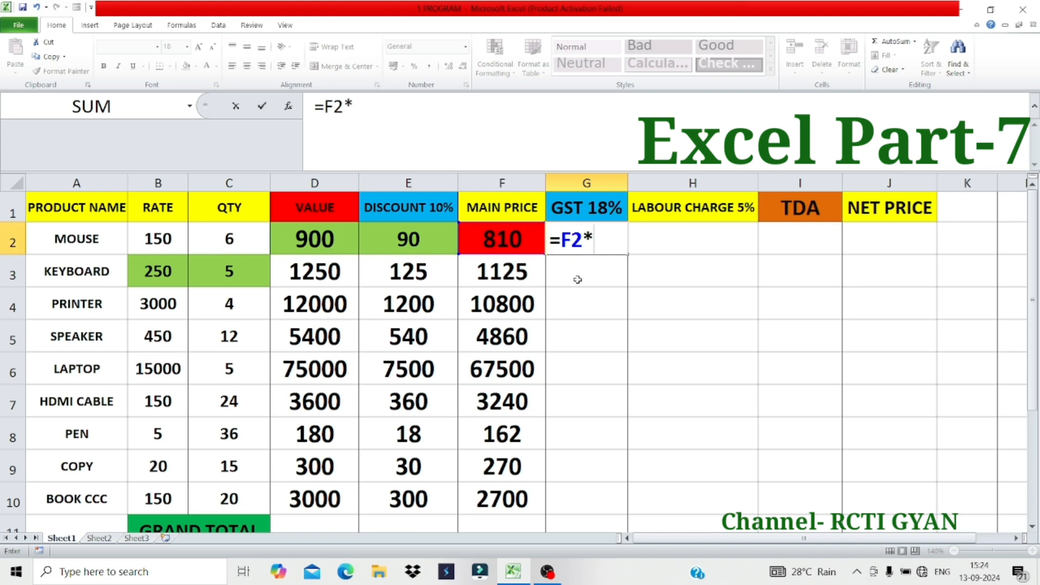
text(18%)
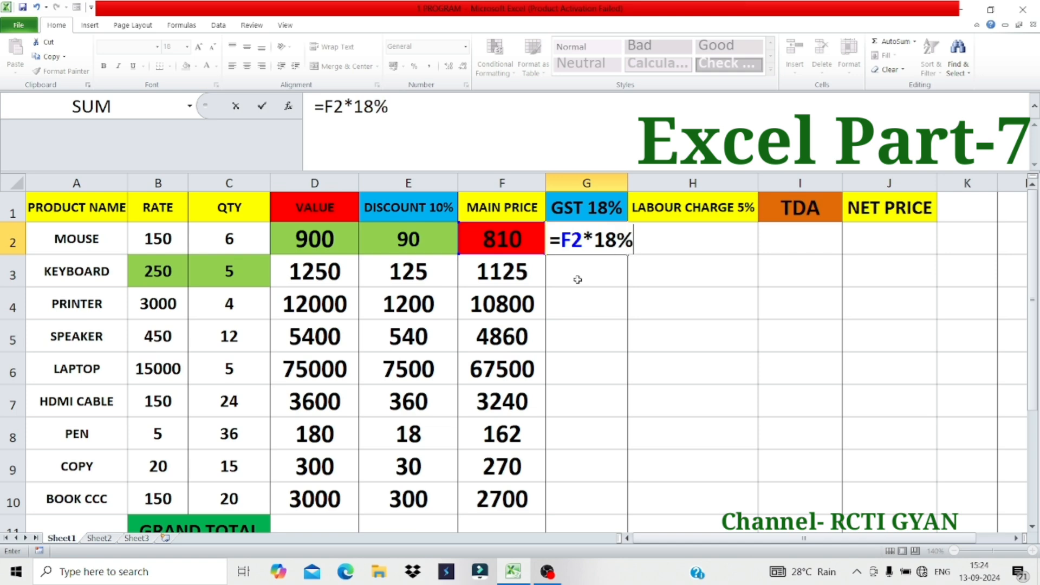
key(Return)
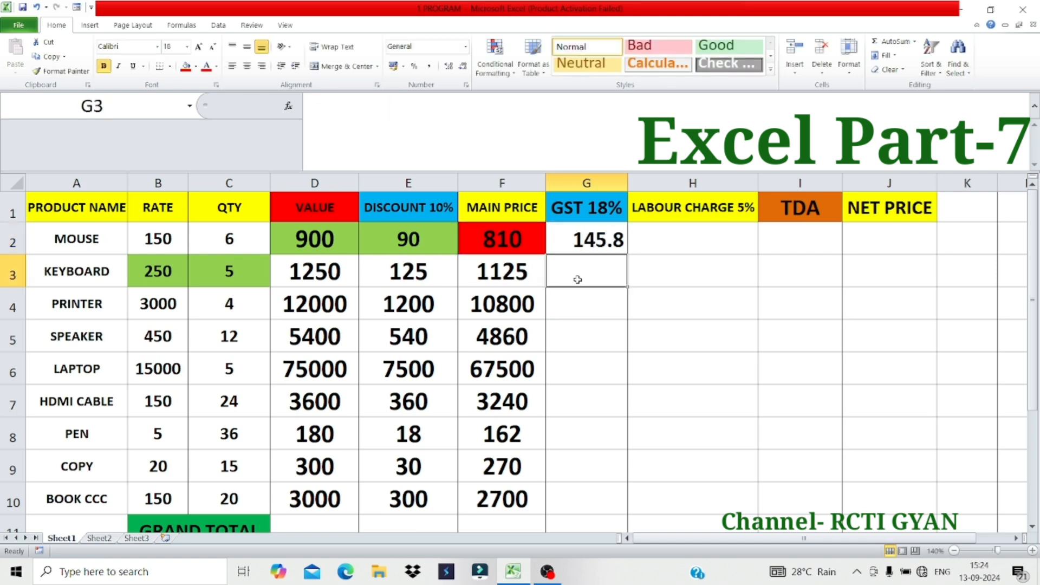
Calculate the keyboard's GST in G3 with the formula =F3*18%
text(=)
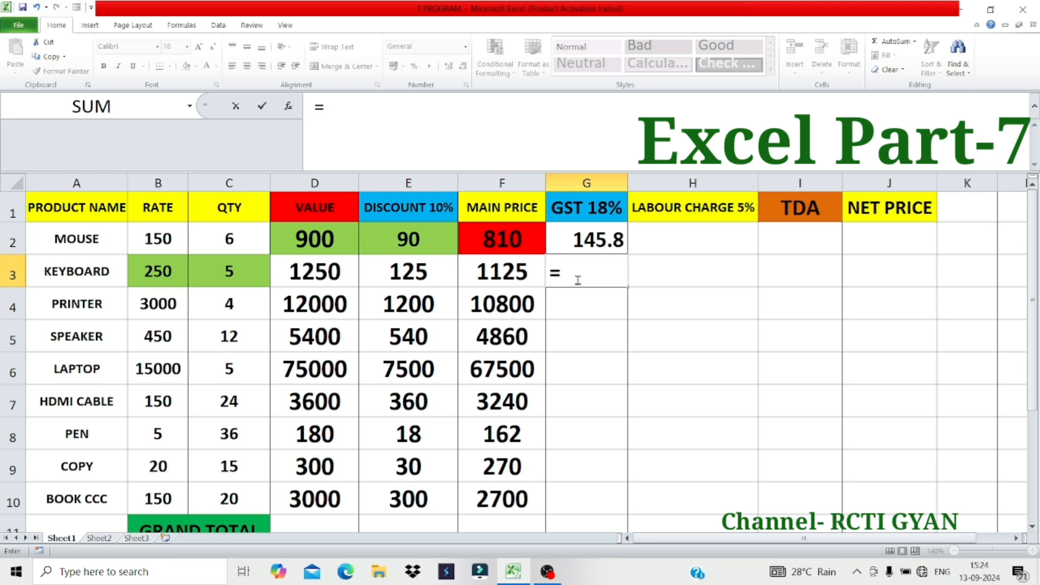
click(502, 276)
text(*18%)
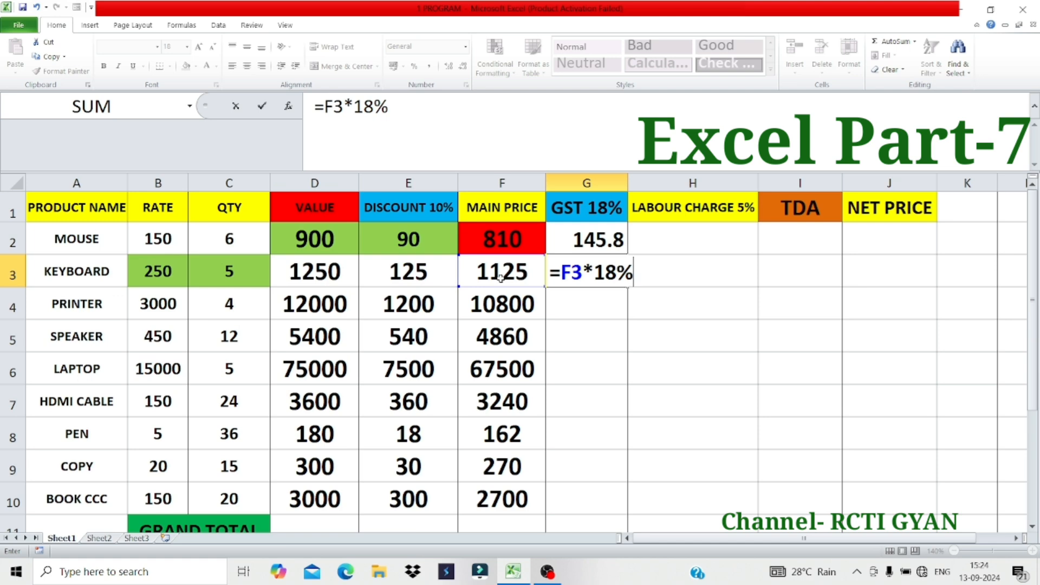
key(Return)
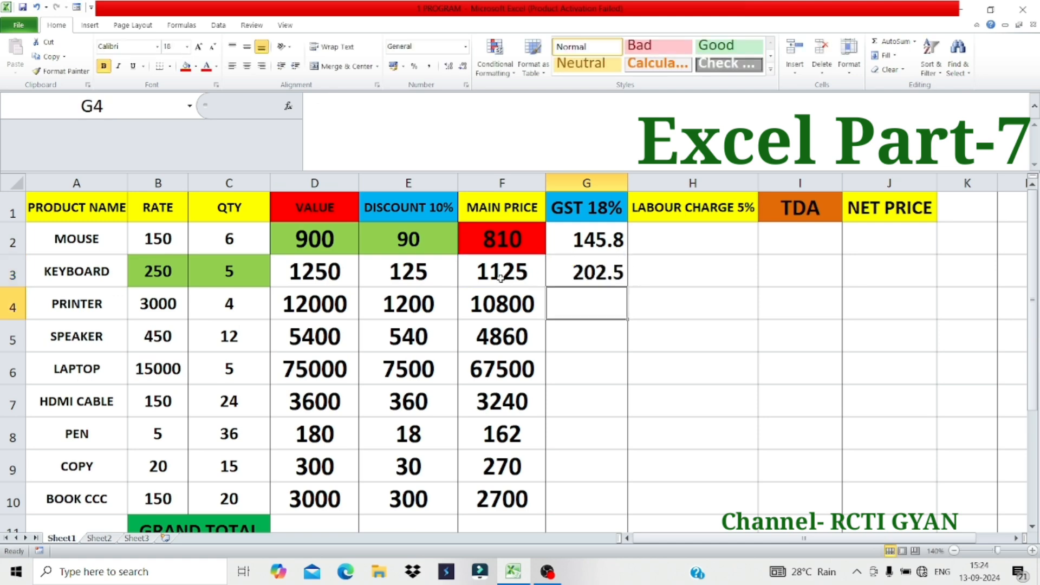
Calculate the printer's GST in G4 with the formula =F4*18%
text(=)
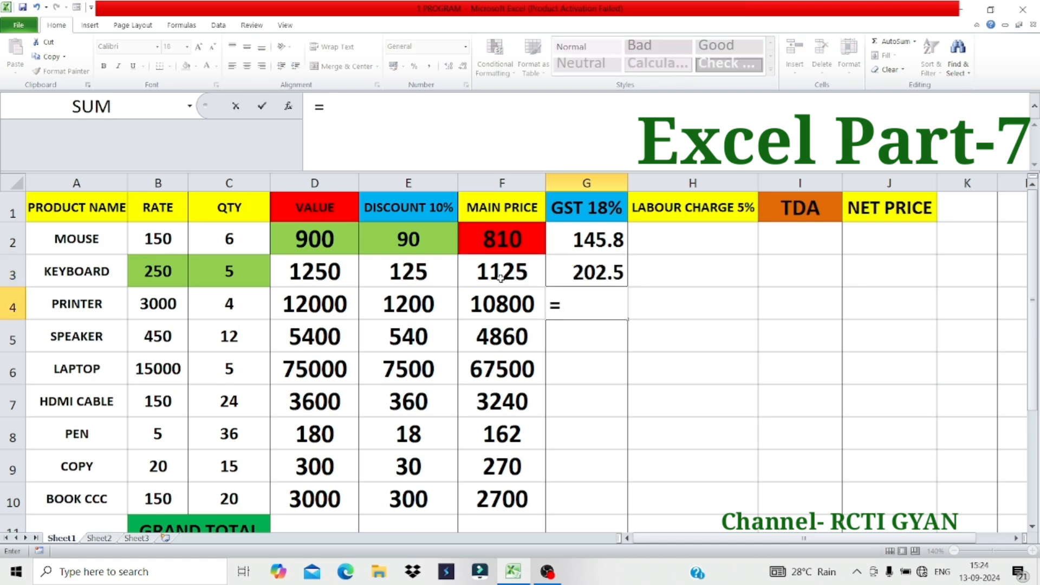
text(F4)
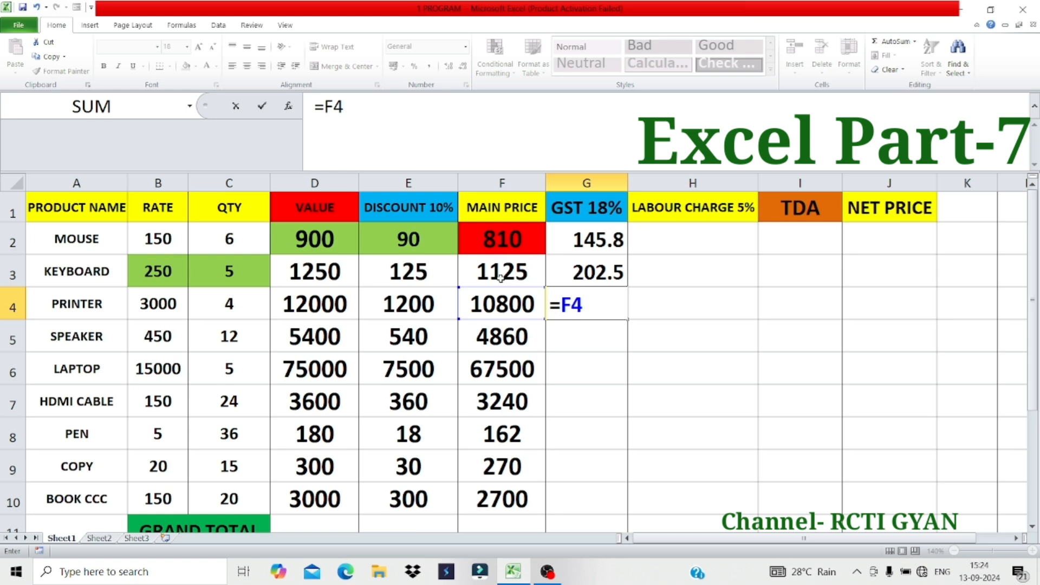
text(*18)
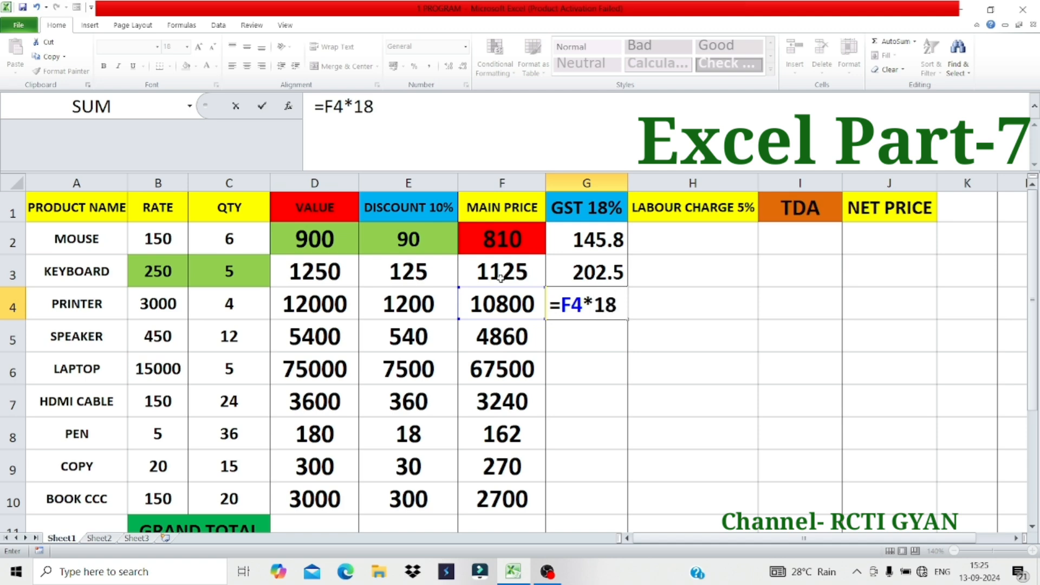
text(%)
key(Return)
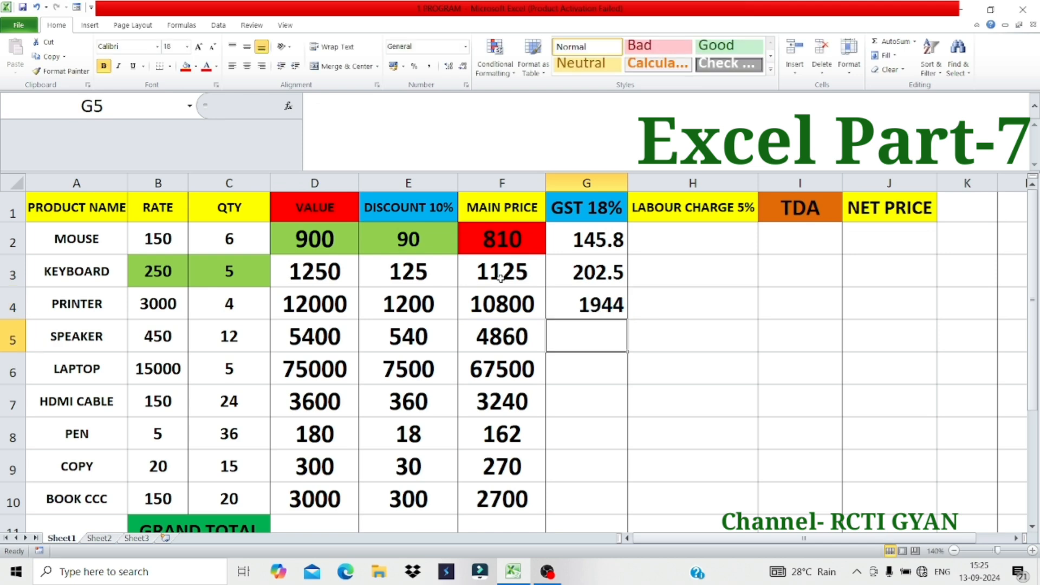
Calculate the GST for the speaker in G5 with =F5*18% and for the laptop in G6 with =F6*18%
text(=F5)
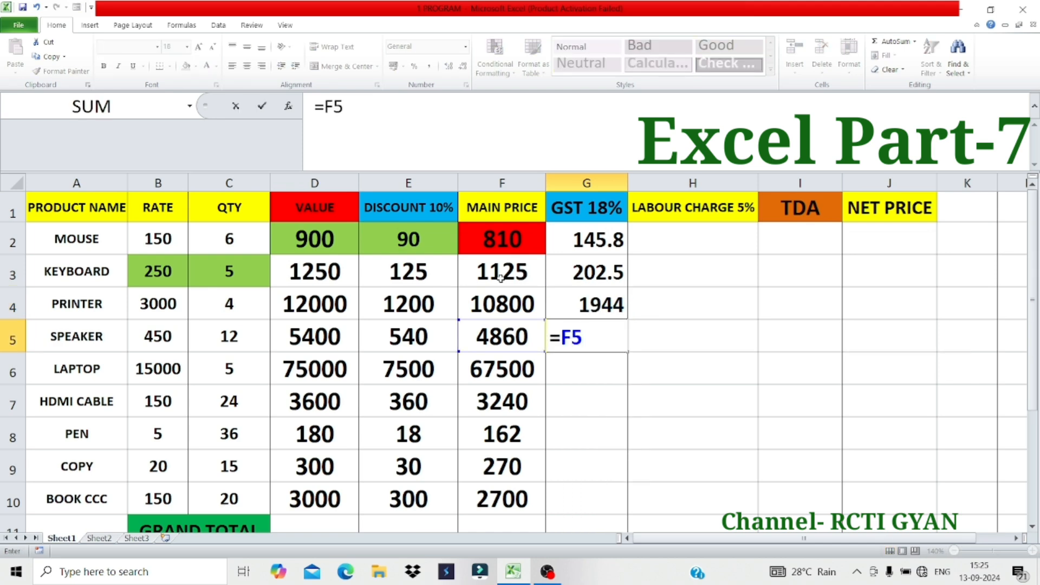
text(*18%)
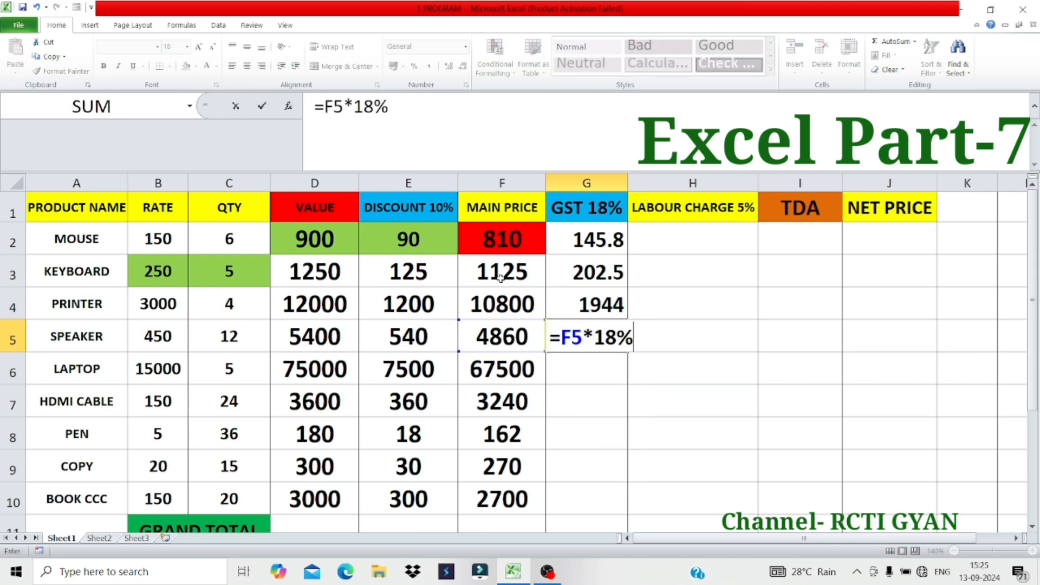
key(Return)
text(=F6)
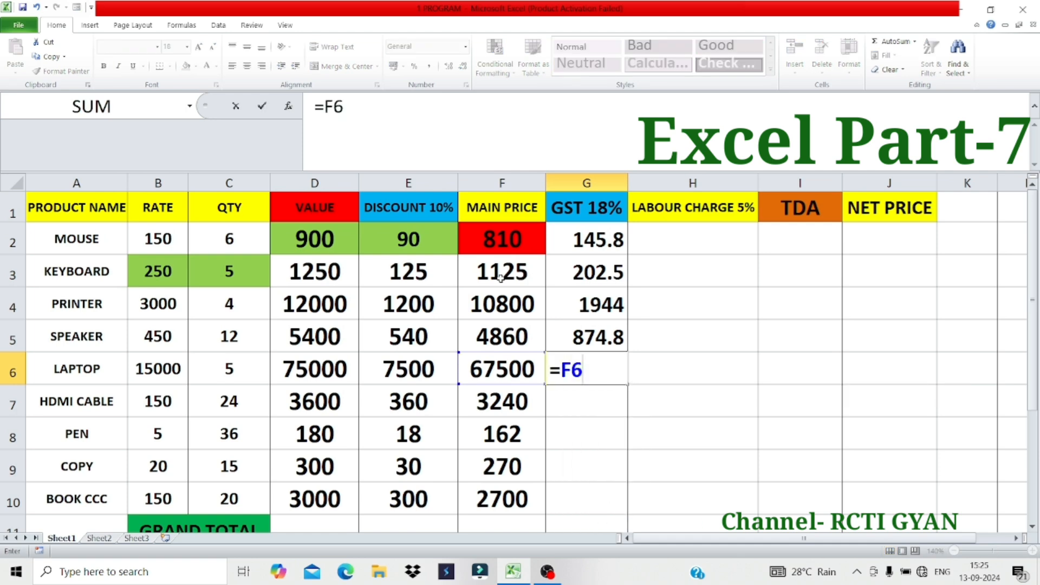
text(*18%)
key(Return)
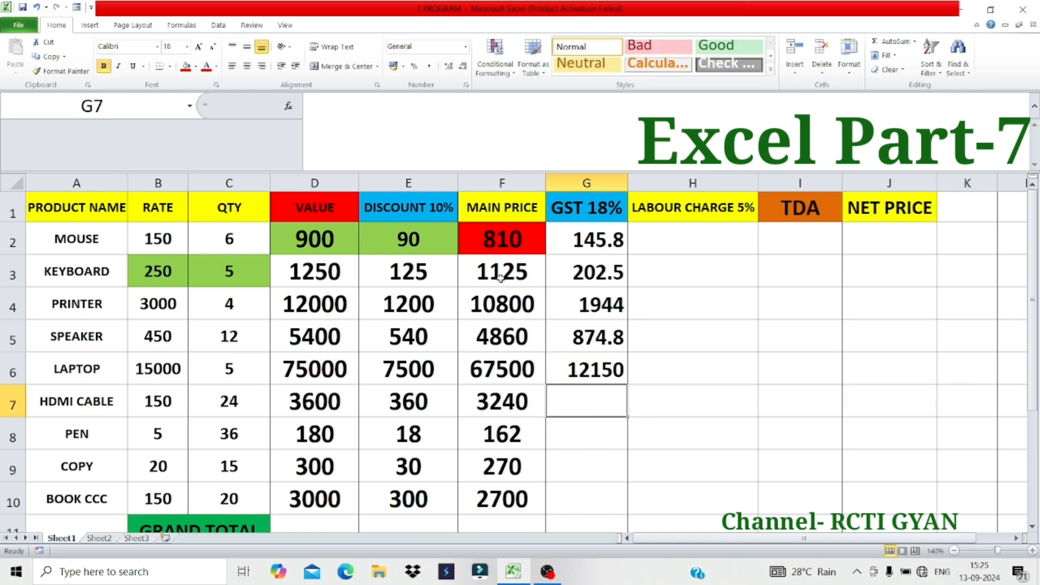
Calculate the HDMI cable's GST in G7 with =F7*18% and fill the formula down through G10
text(==F)
text(7*18%)
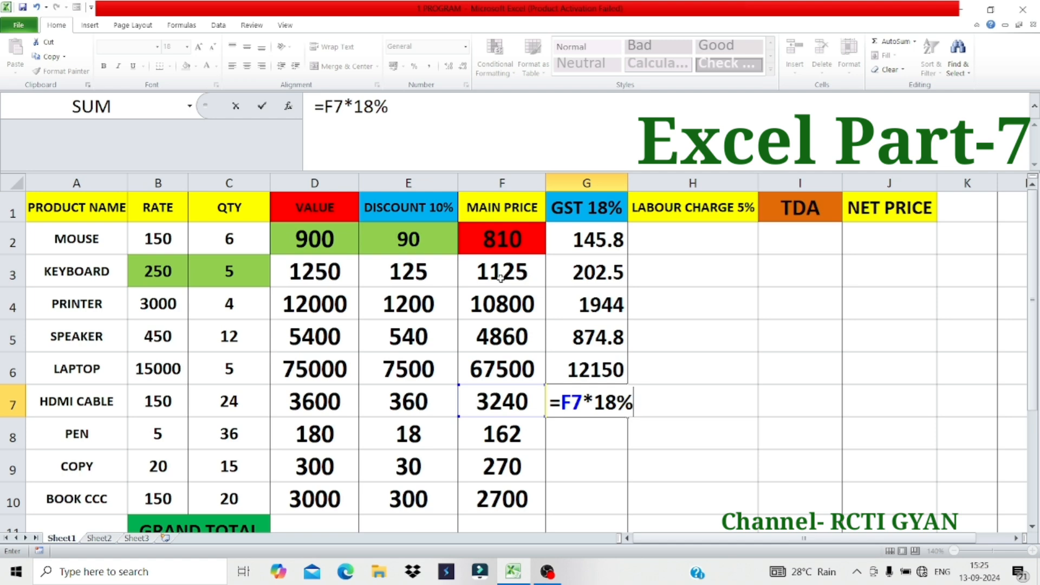
key(Return)
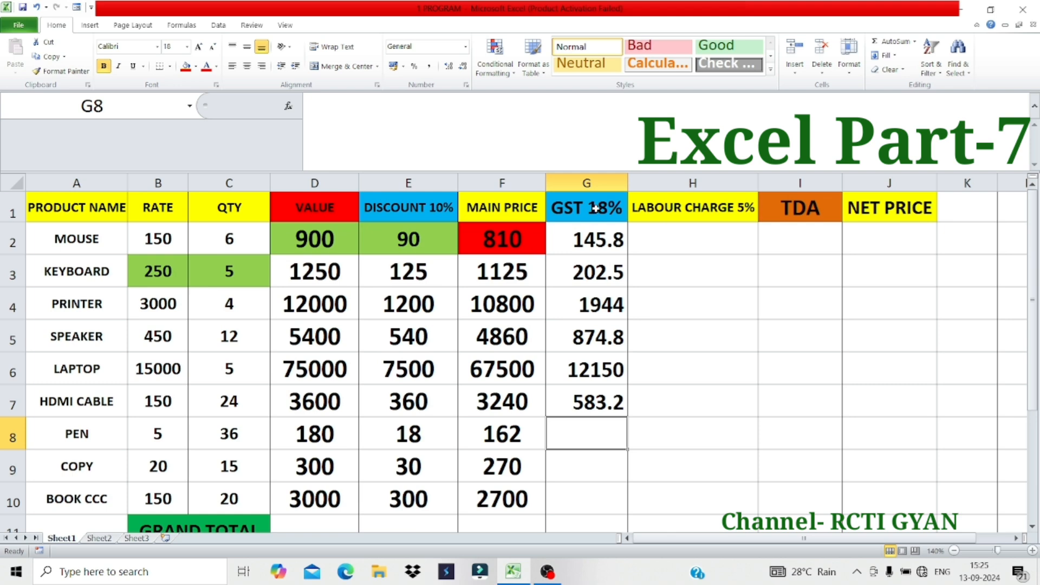
click(602, 403)
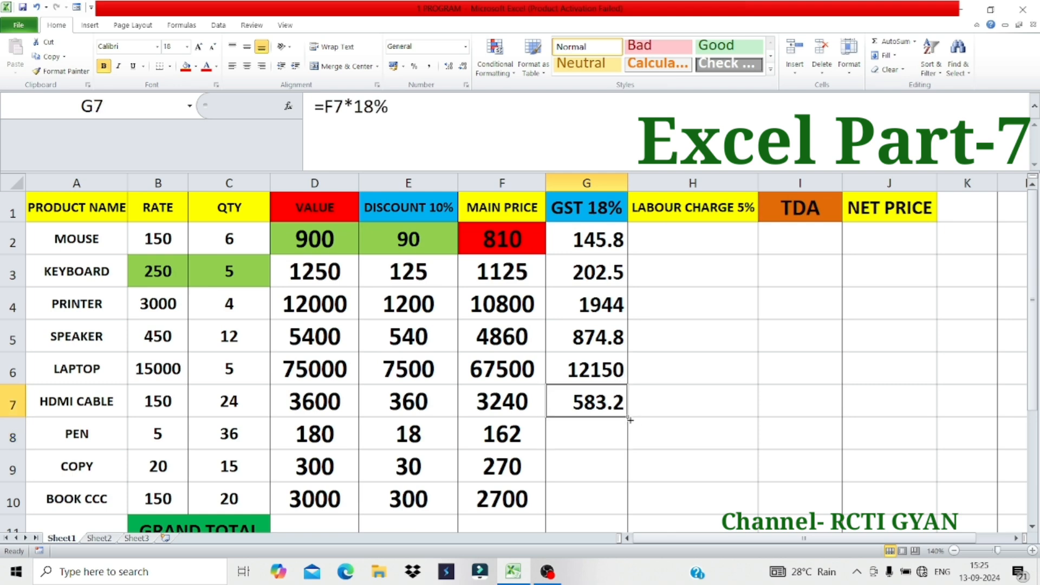
drag(629, 420, 625, 491)
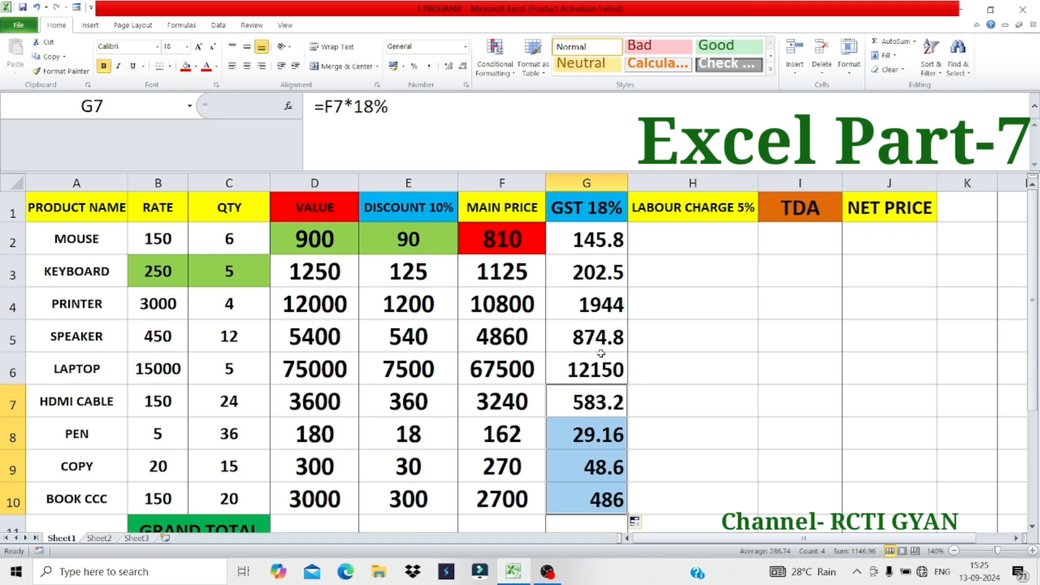
Calculate the mouse's 5% labour charge in H2 from its main price with the formula =F2*5%
click(601, 244)
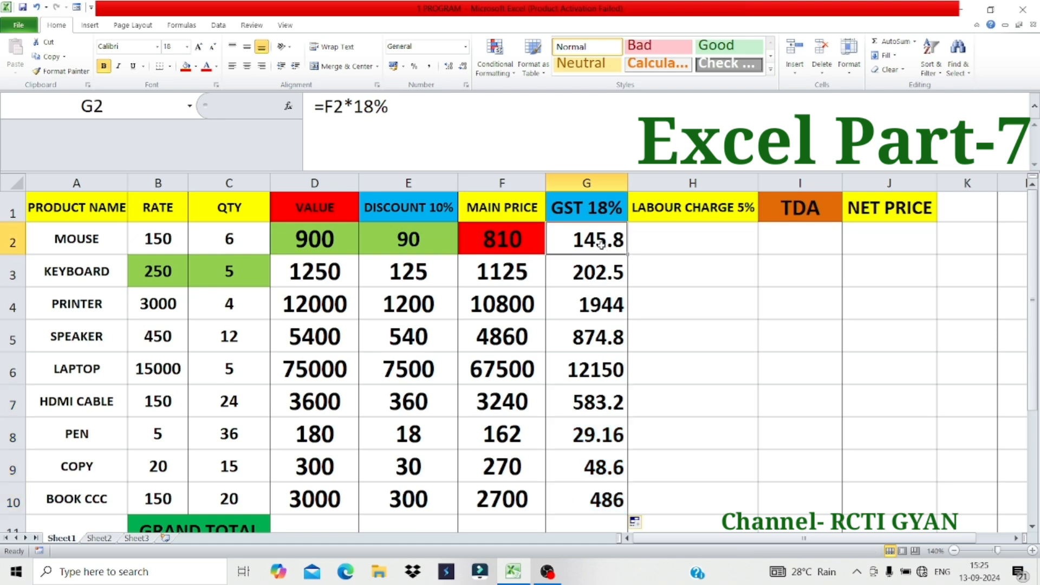
click(706, 235)
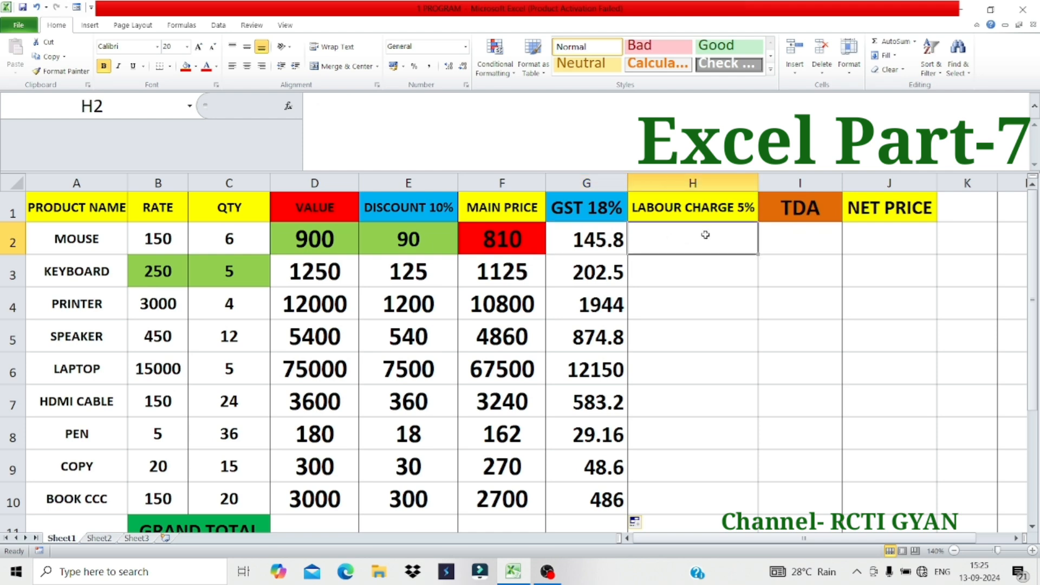
text(=)
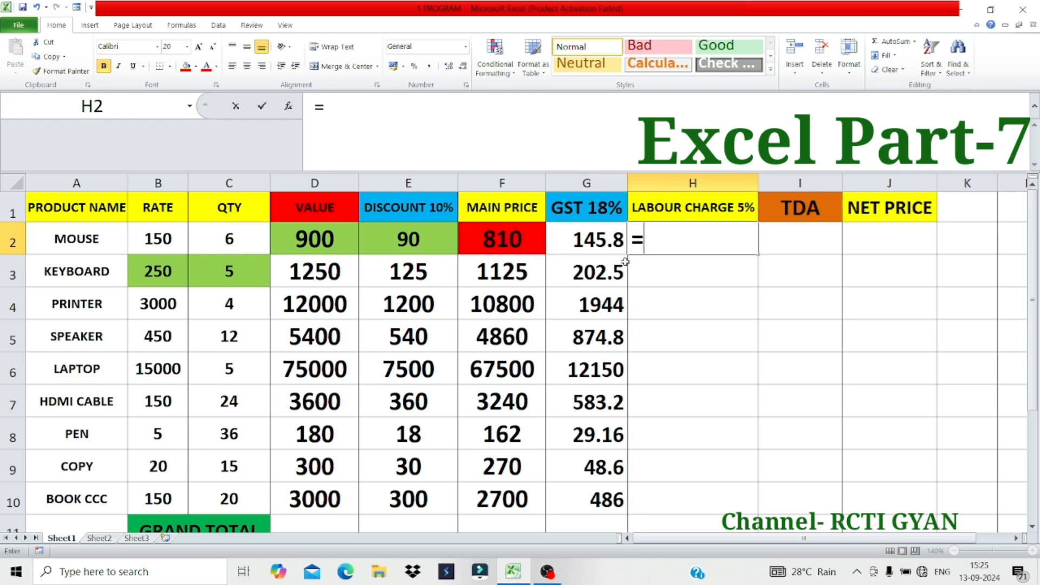
text(F2)
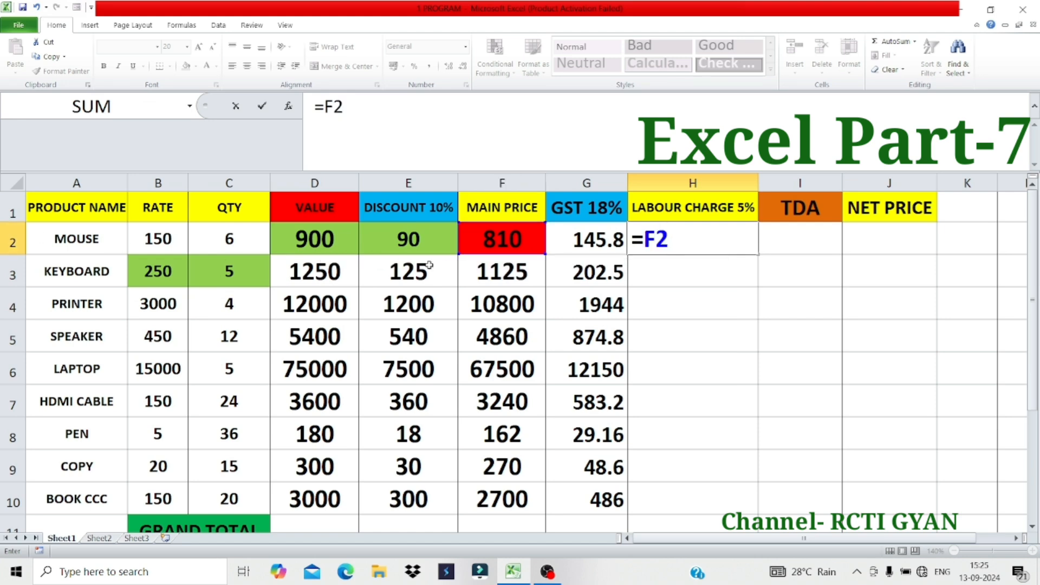
text(*)
text(5%)
key(Return)
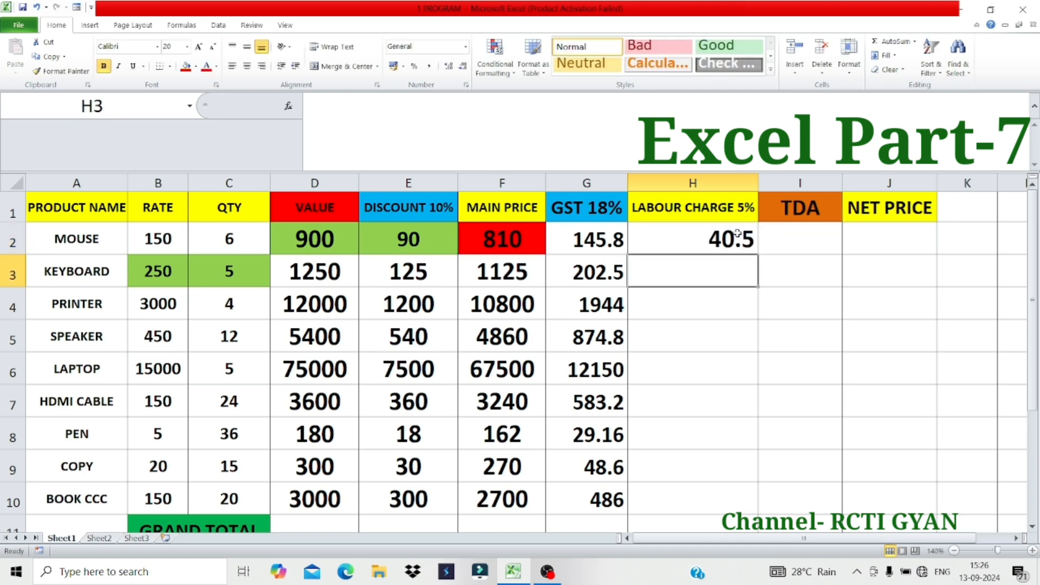
Calculate the keyboard's labour charge in H3 with the formula =F3*5%
text(=)
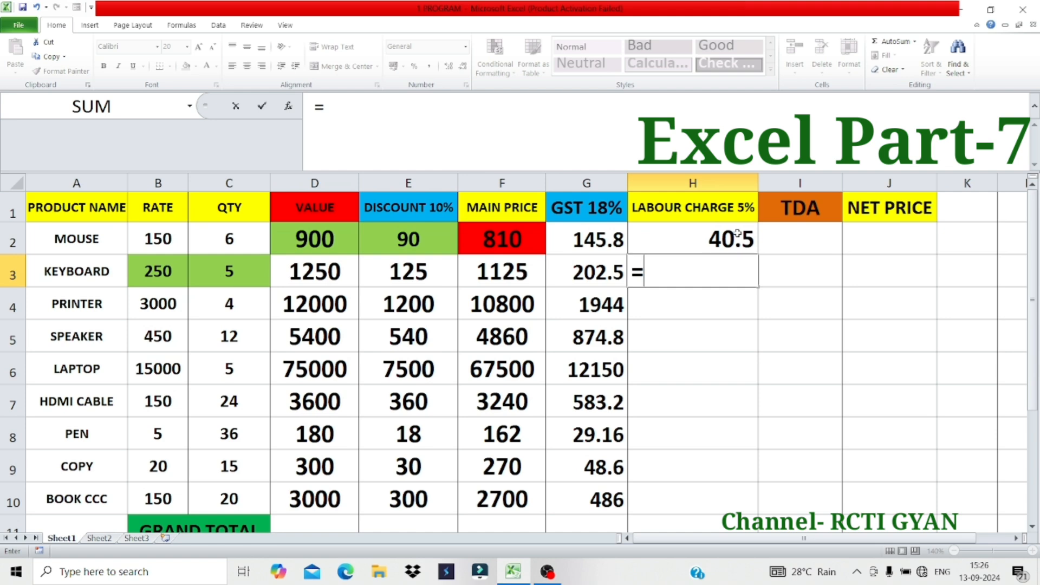
text(F3*)
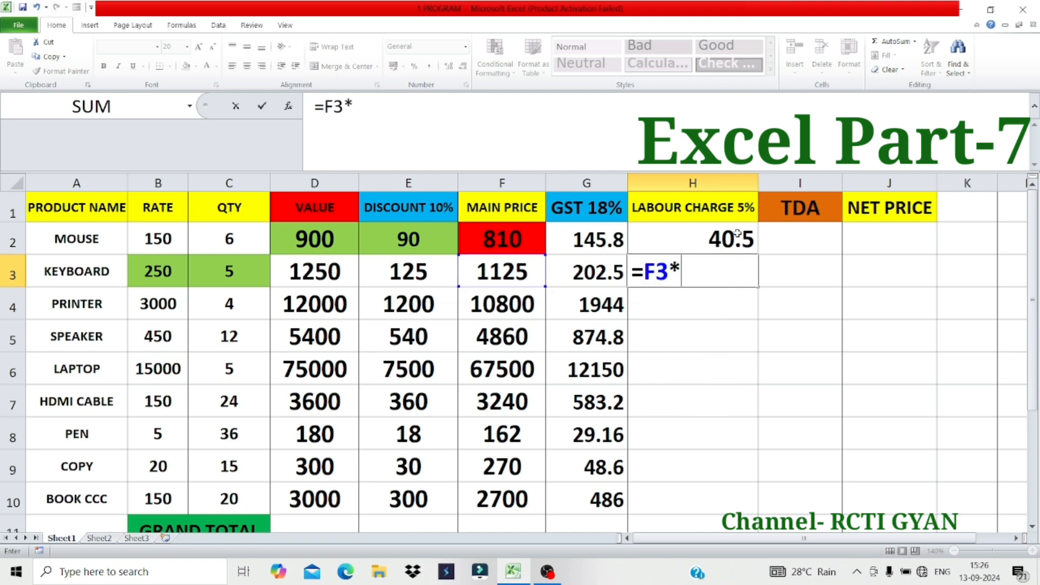
text(5)
text(%)
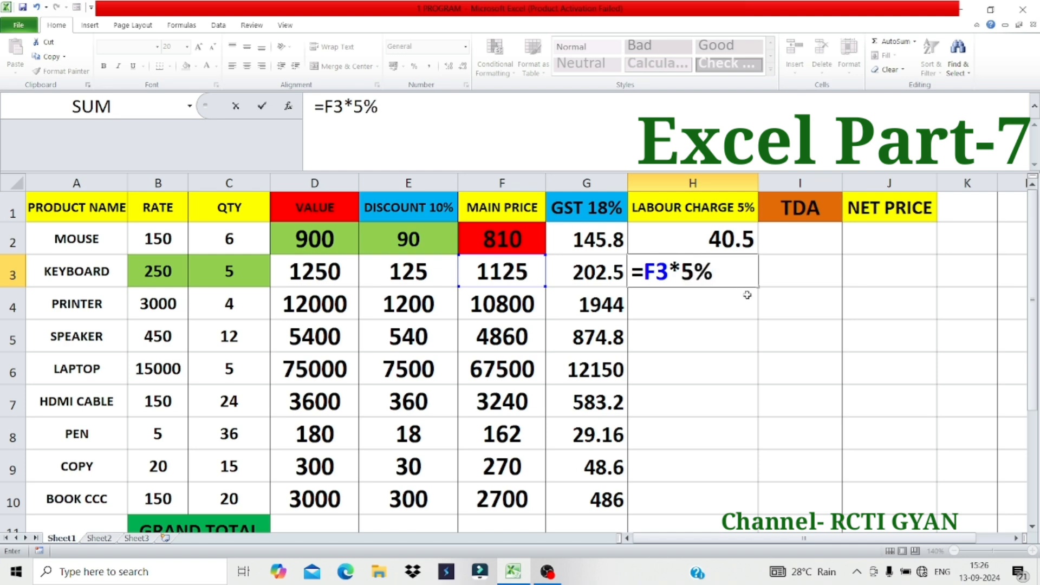
key(Return)
Calculate the printer's labour charge in H4 with the formula =F4*5%
text(=F)
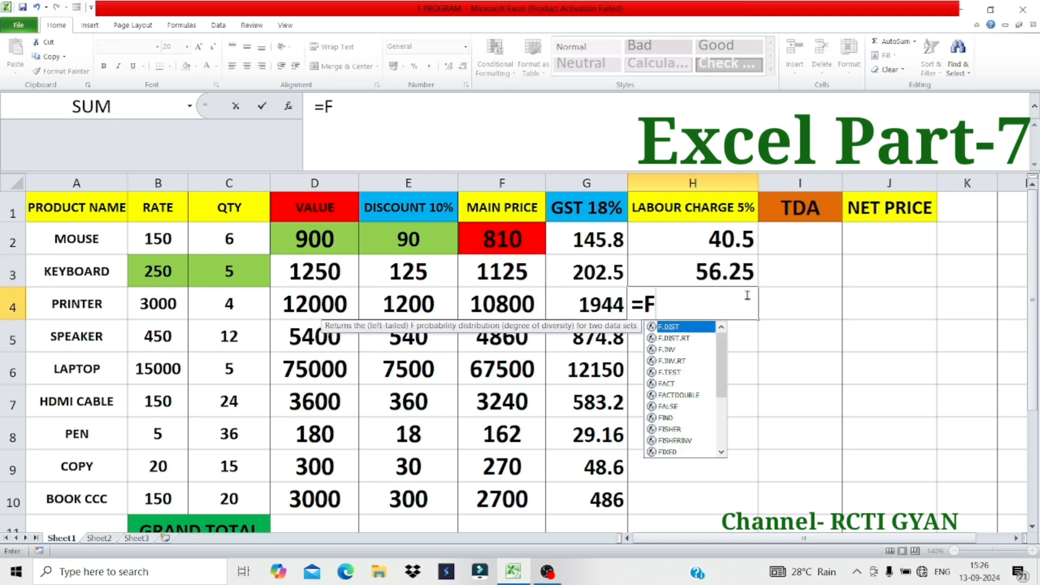
text(4*)
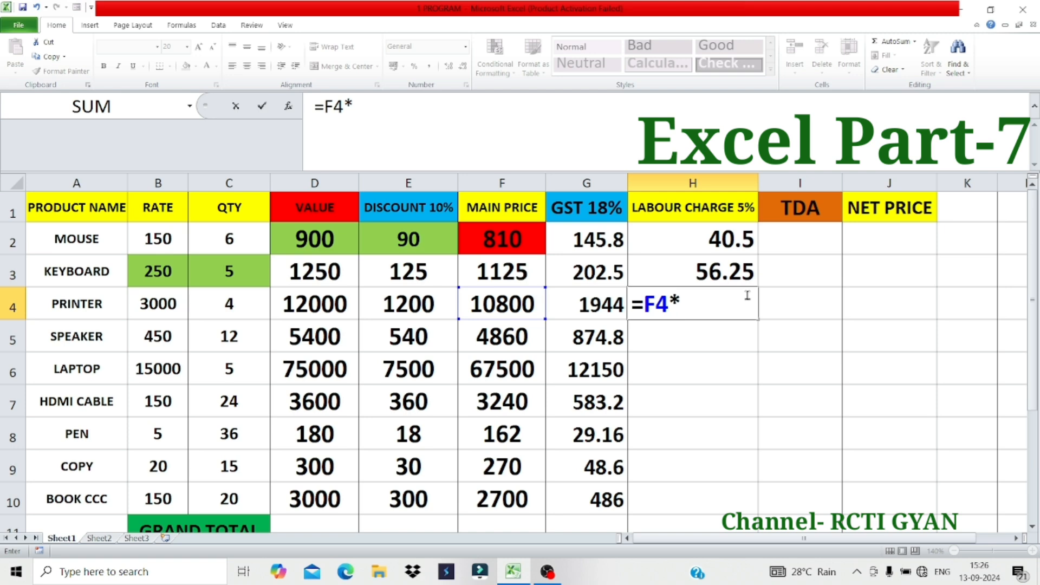
text(5%)
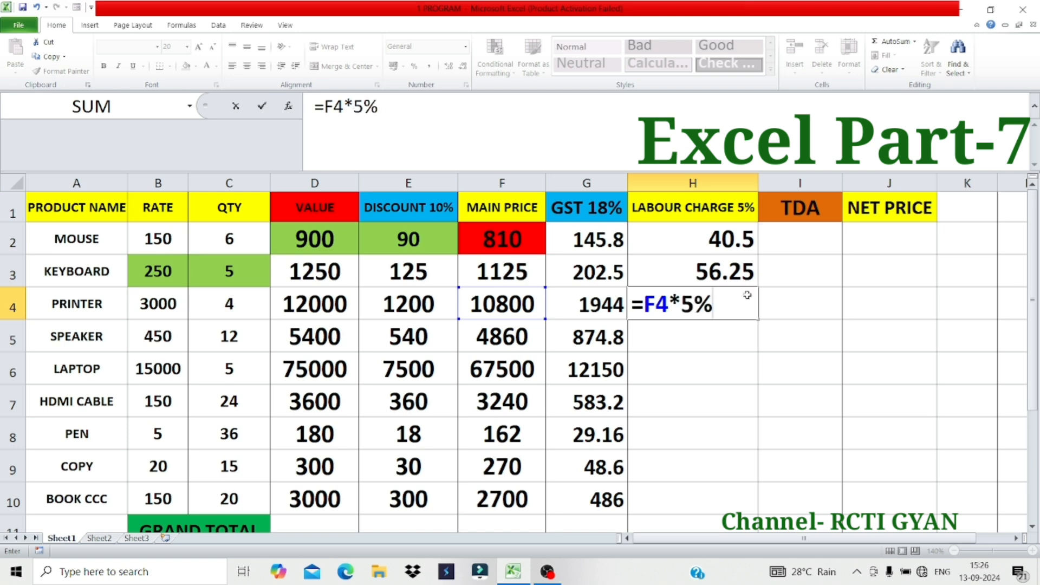
key(Return)
Calculate the speaker's 5% labour charge in H5 with the formula =F5*5%
text(=)
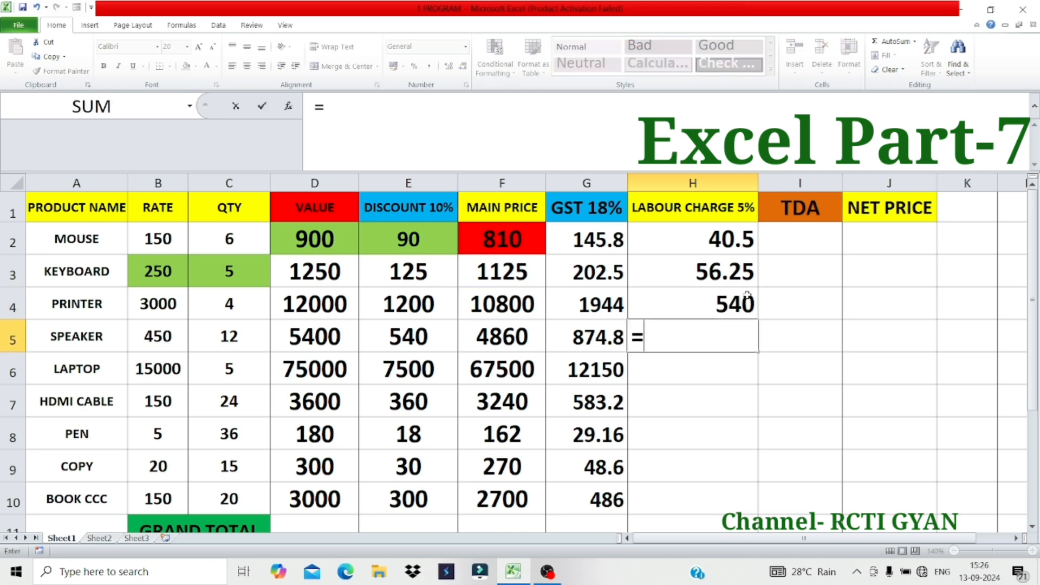
click(503, 337)
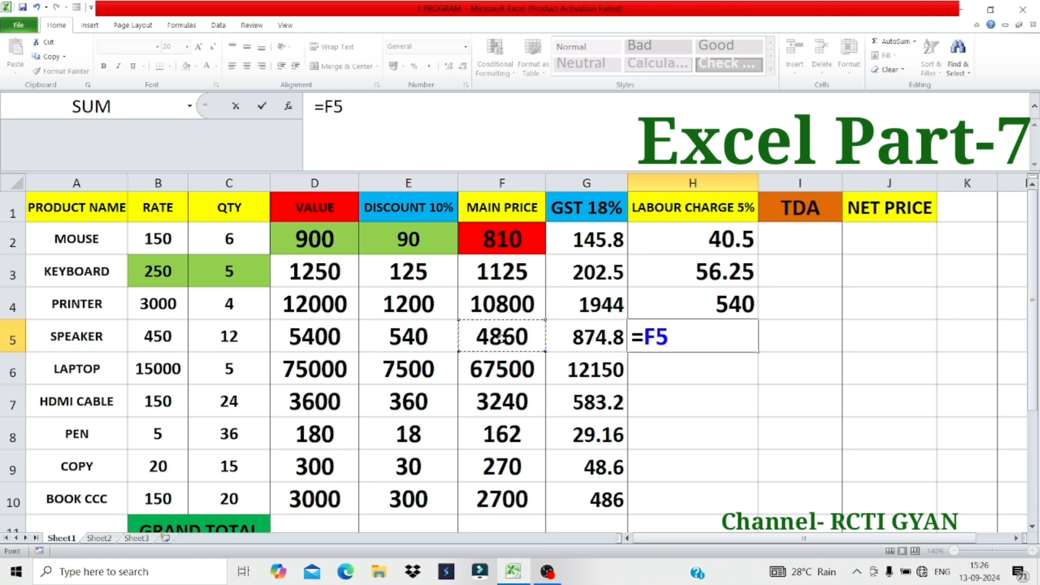
text(*5%)
key(Return)
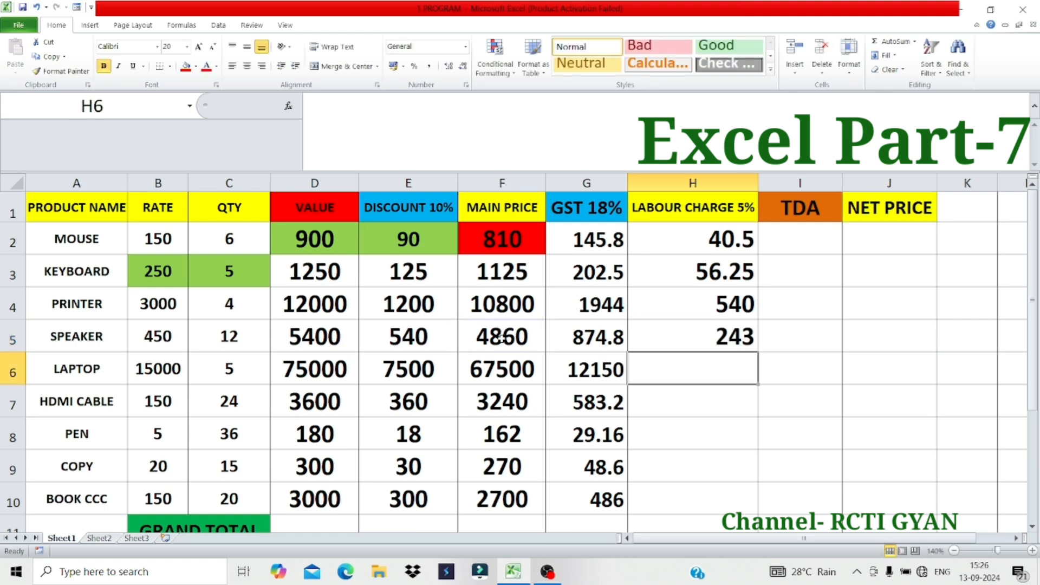
Calculate the laptop's 5% labour charge in H6 with the formula =F6*5%
text(=)
click(501, 371)
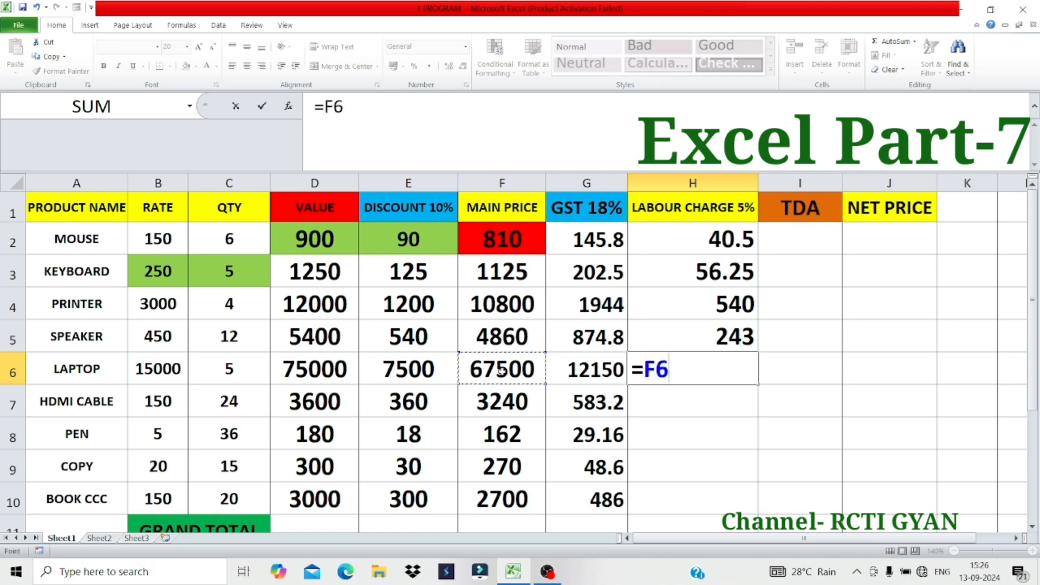
text(*5%)
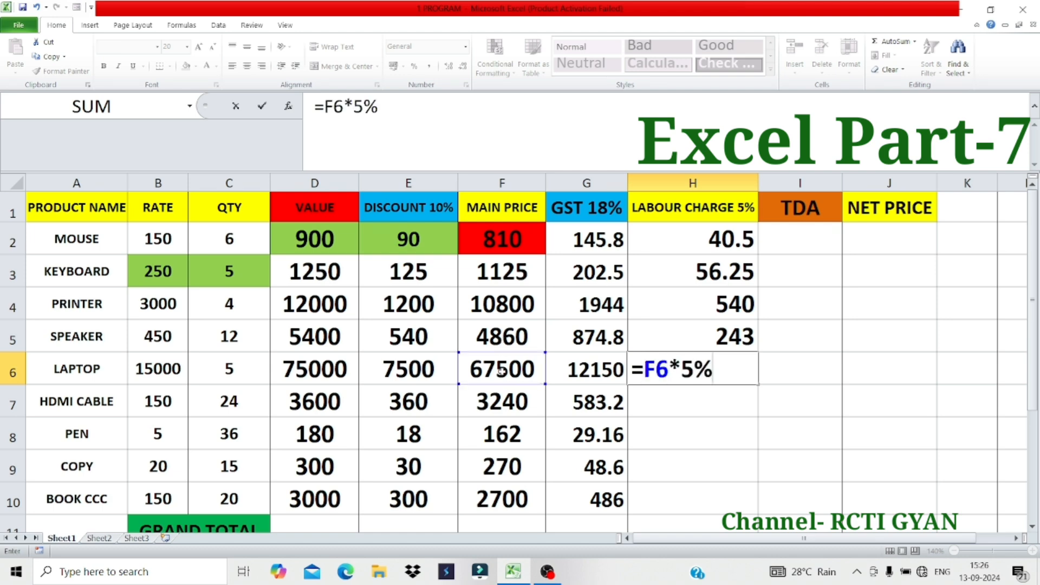
key(Return)
Calculate the HDMI cable's labour charge in H7 with =F7*5% and fill the formula down through H10
text(=)
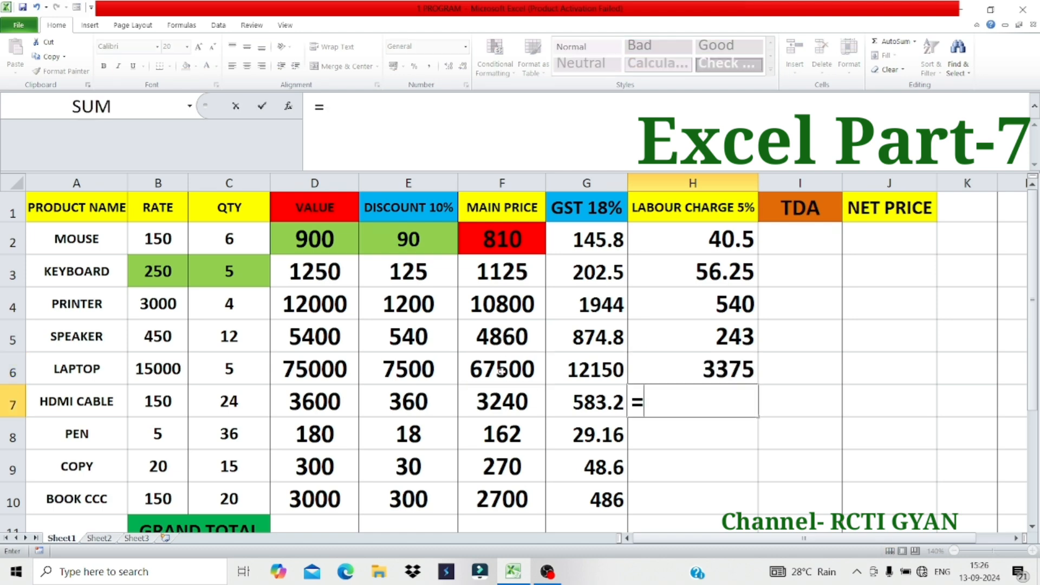
text(F7)
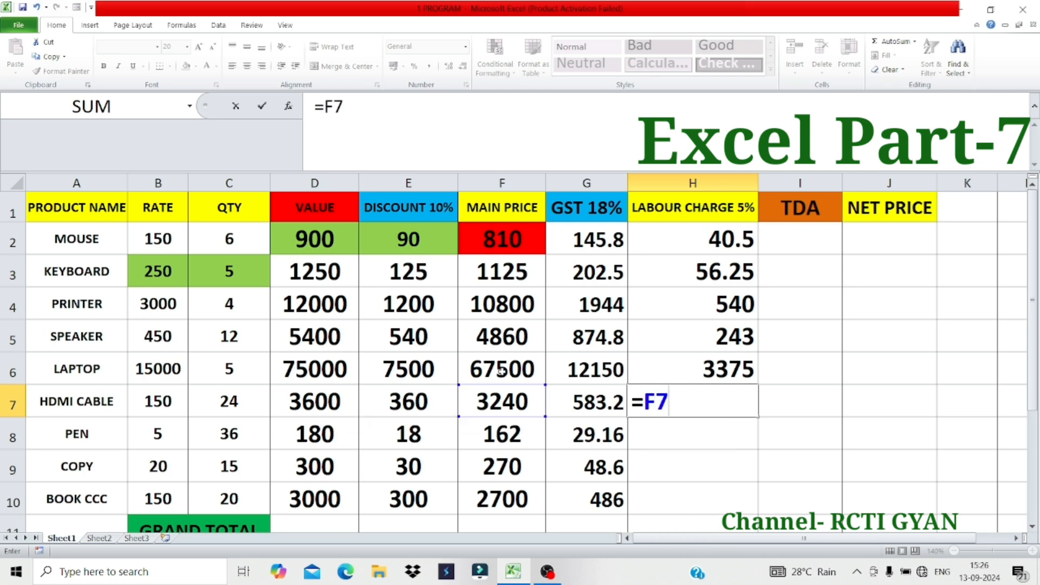
text(*5%)
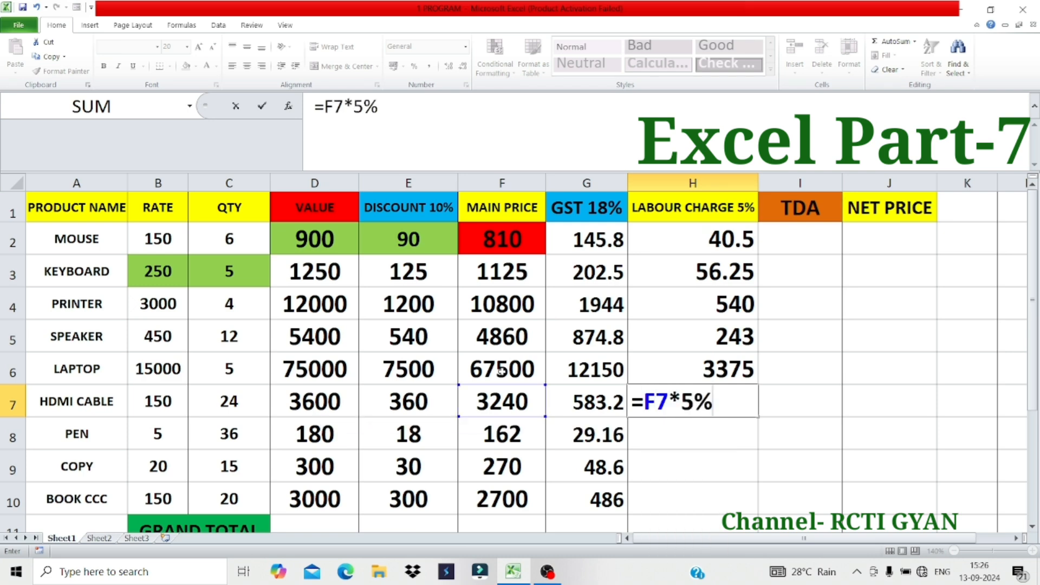
key(Return)
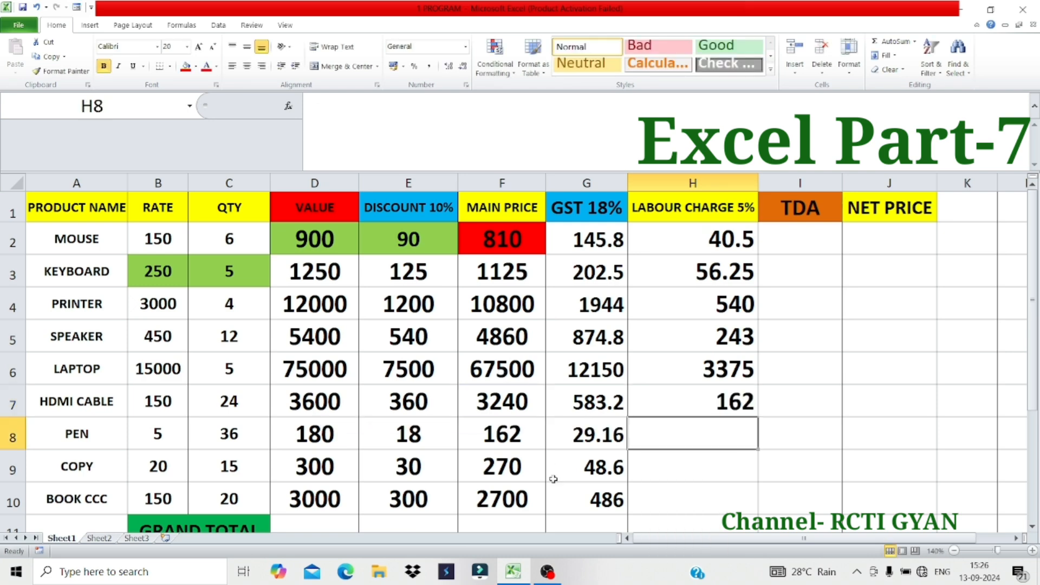
click(706, 398)
drag(757, 416, 758, 513)
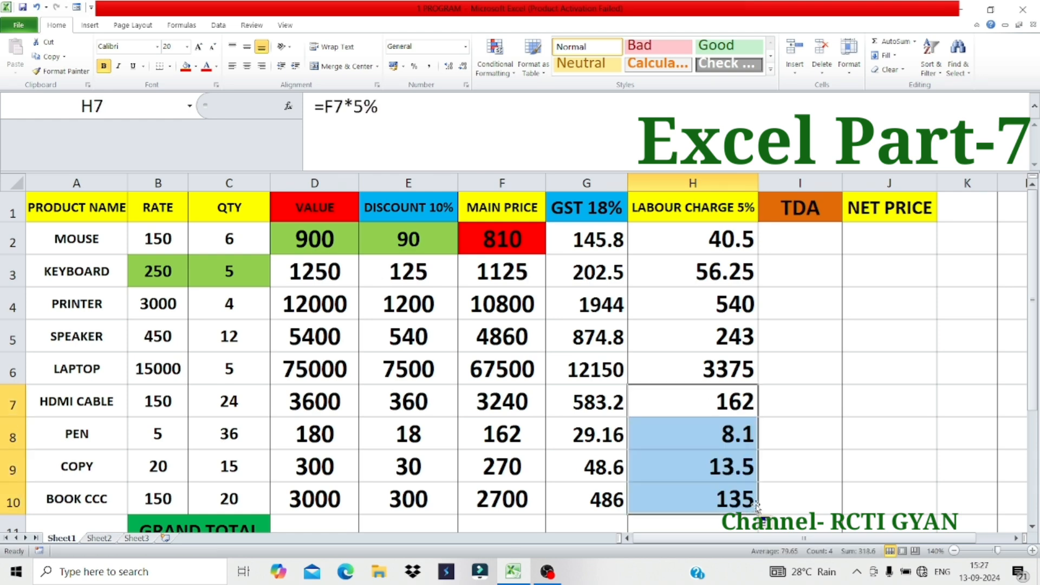
click(509, 244)
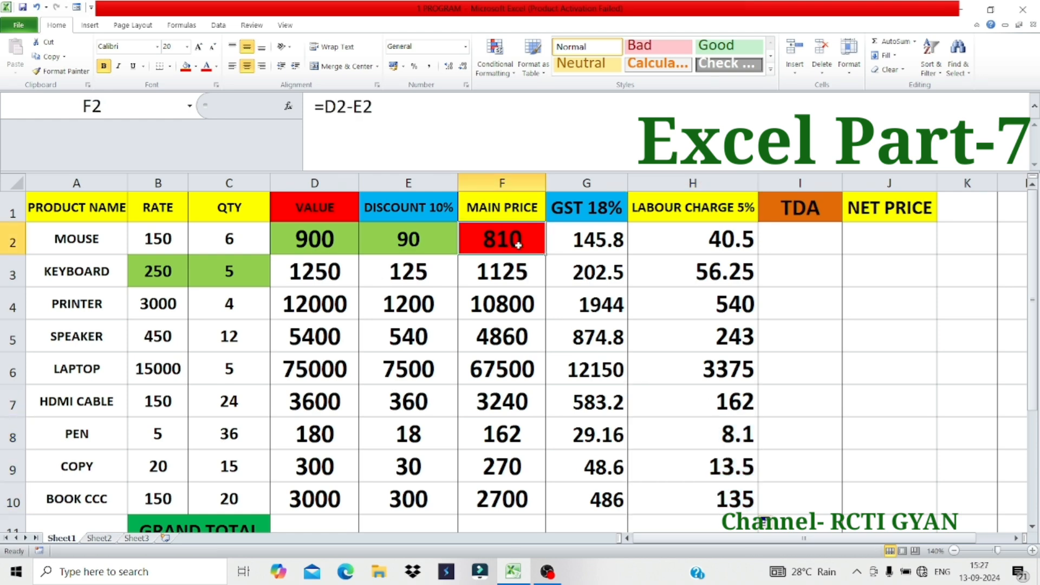
click(599, 242)
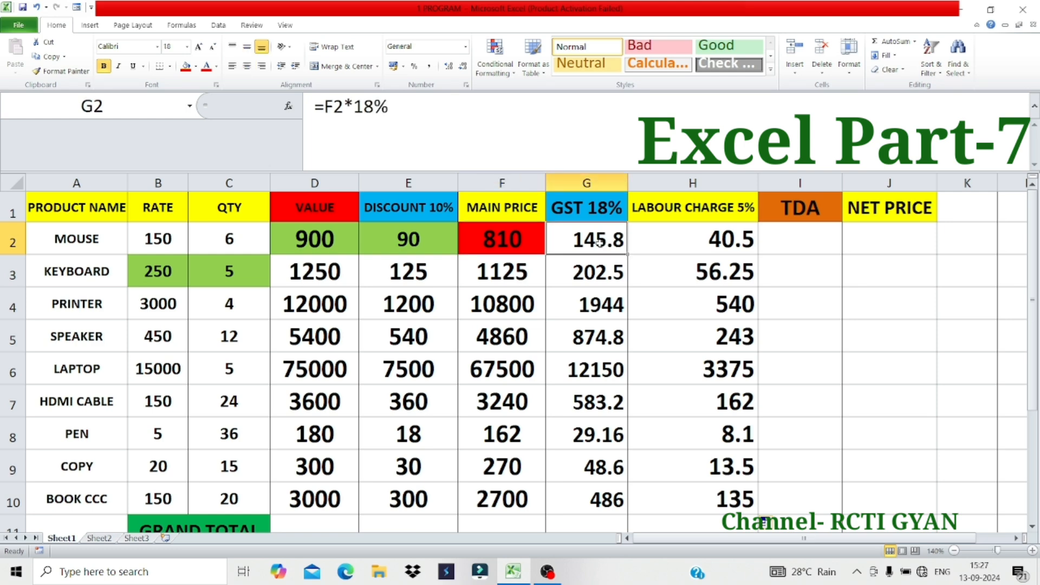
click(693, 244)
Replace the TDA heading in I1 with its spelled-out form, TOTAL DIGIT AMOUNT
click(797, 211)
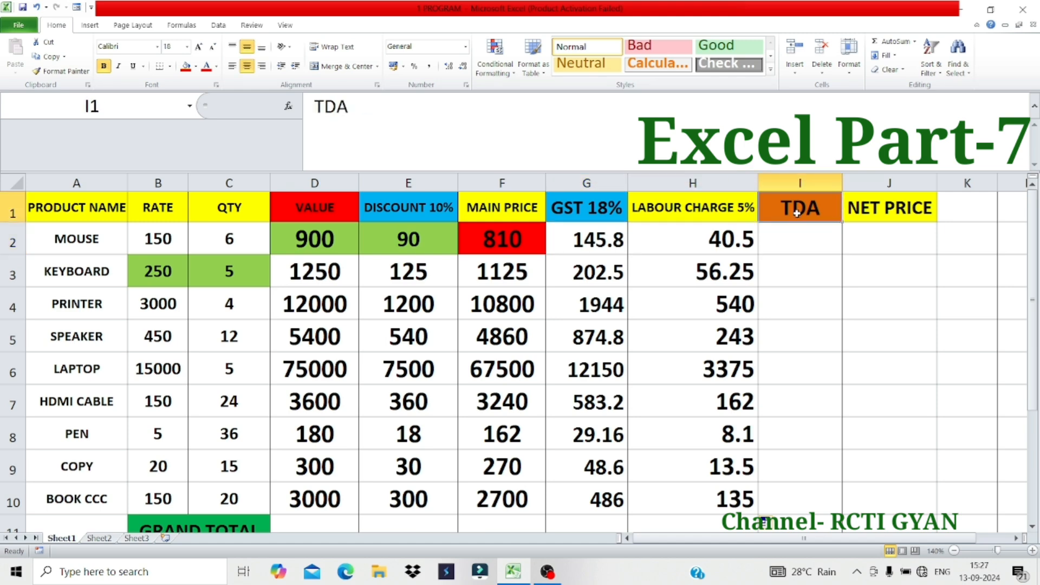
double_click(627, 139)
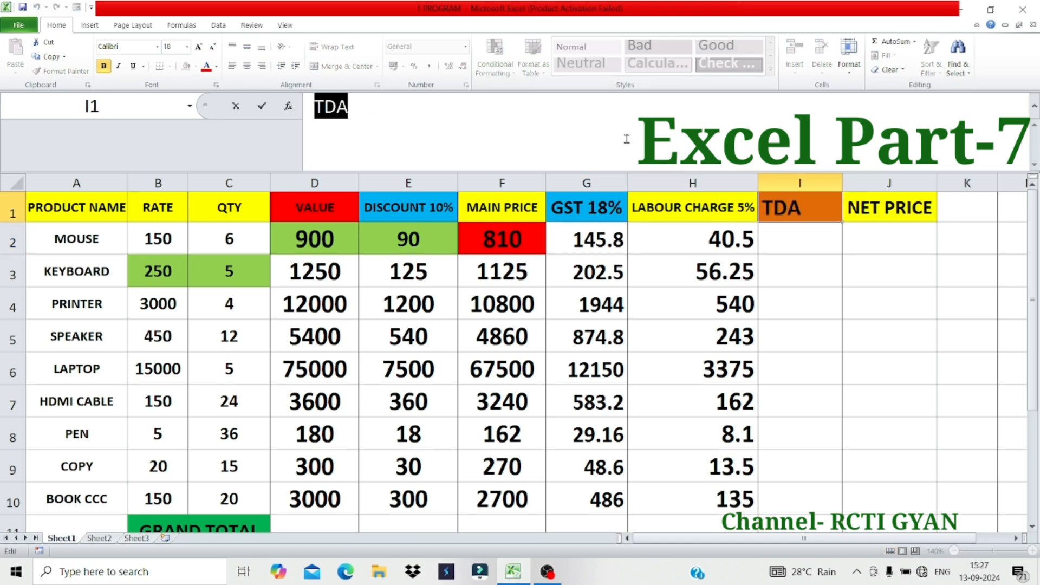
text(TOTAL)
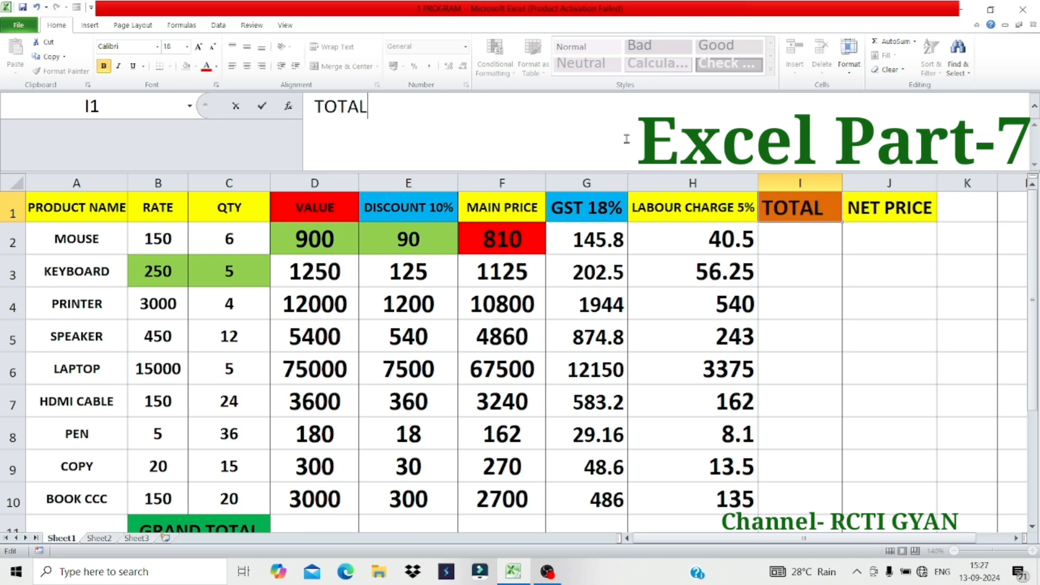
text( DIGI)
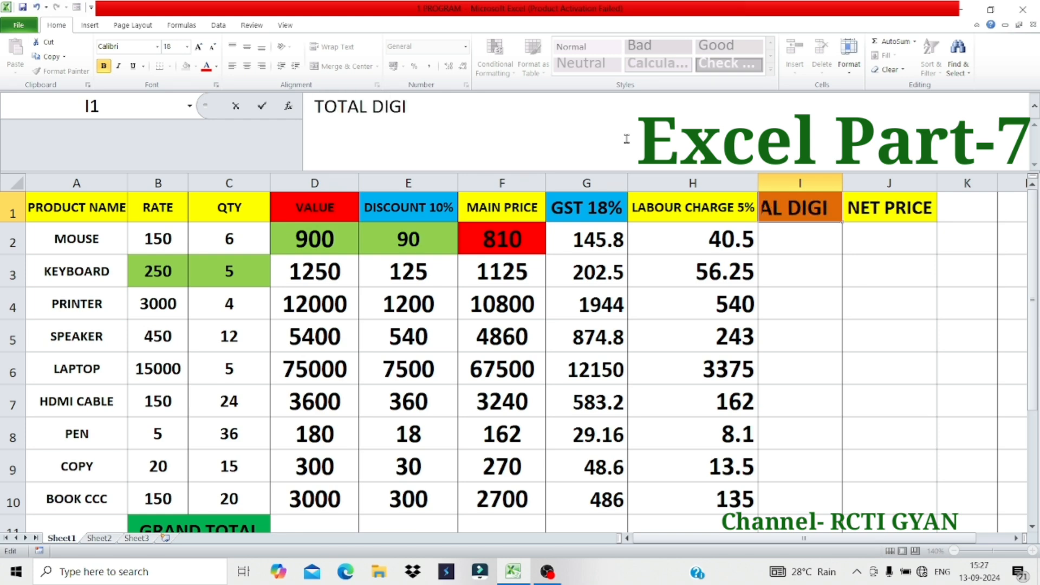
text(T AMOUNT)
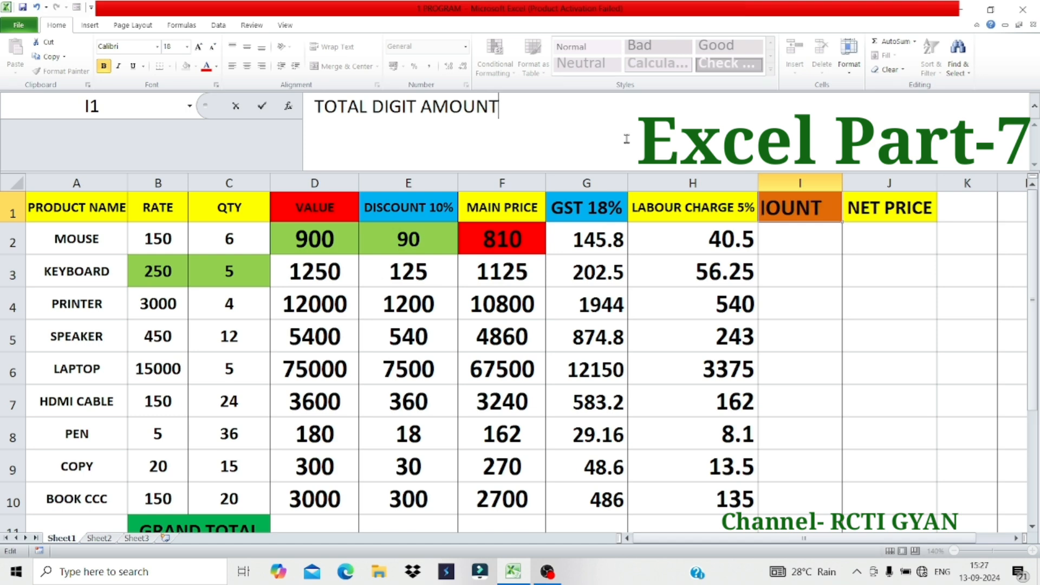
Clear the spelled-out heading in I1 and enter the abbreviation TDA again
key(BackSpace)
key(BackSpace)
key(BackSpace)
key(BackSpace)
key(BackSpace)
key(BackSpace)
key(BackSpace)
key(BackSpace)
key(BackSpace)
key(BackSpace)
key(BackSpace)
key(BackSpace)
key(BackSpace)
key(BackSpace)
key(BackSpace)
key(BackSpace)
key(BackSpace)
key(BackSpace)
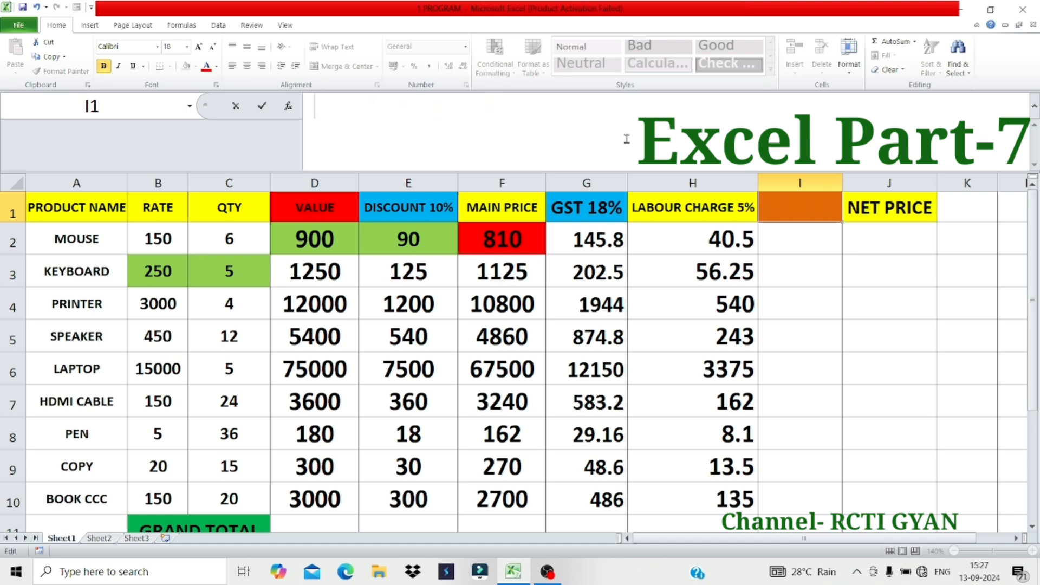
text(TDA)
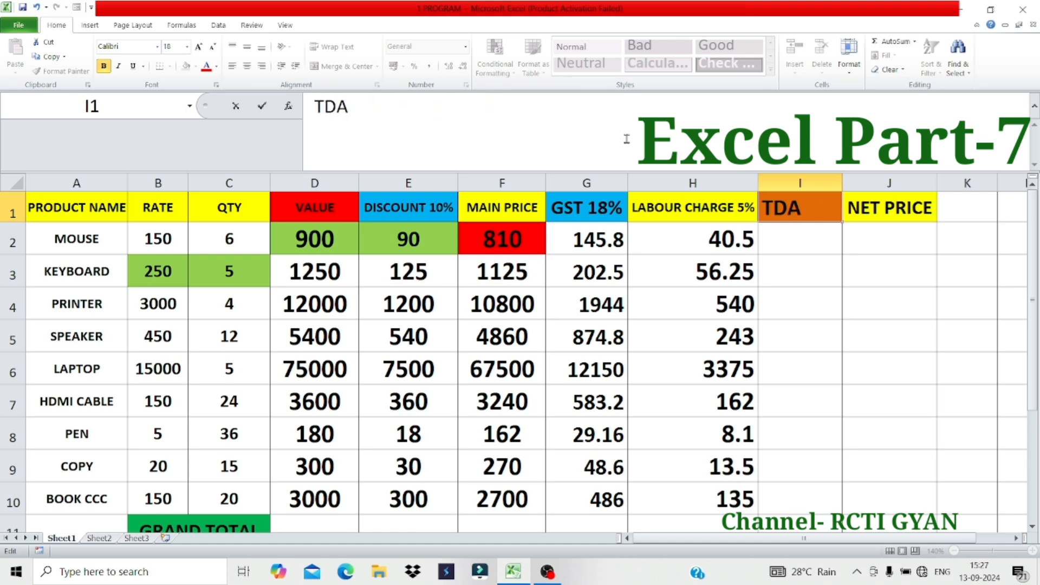
Calculate the mouse's TDA in I2 by adding its GST and labour charge with the formula =G2+H2
click(809, 246)
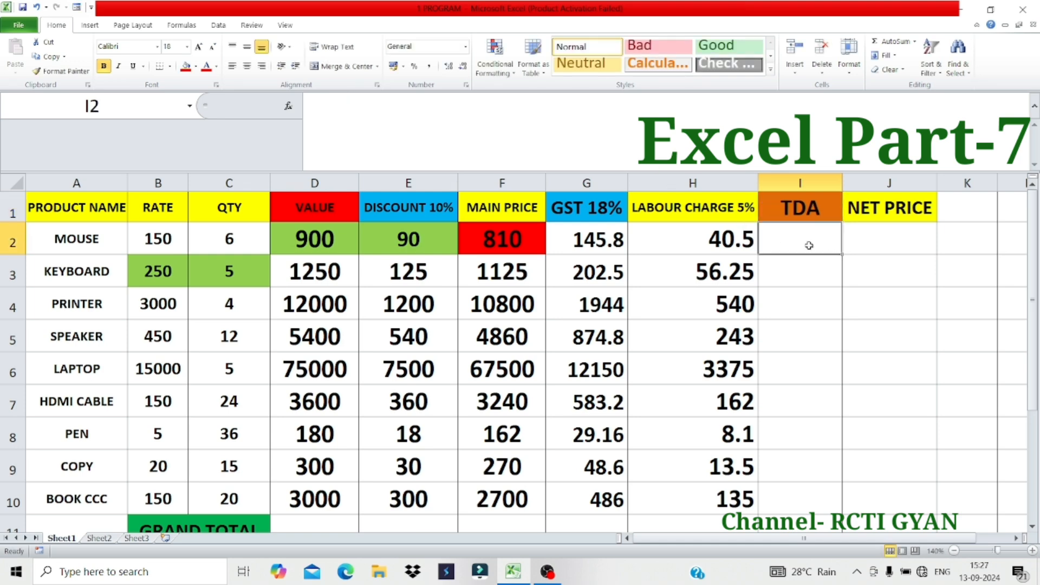
text(=)
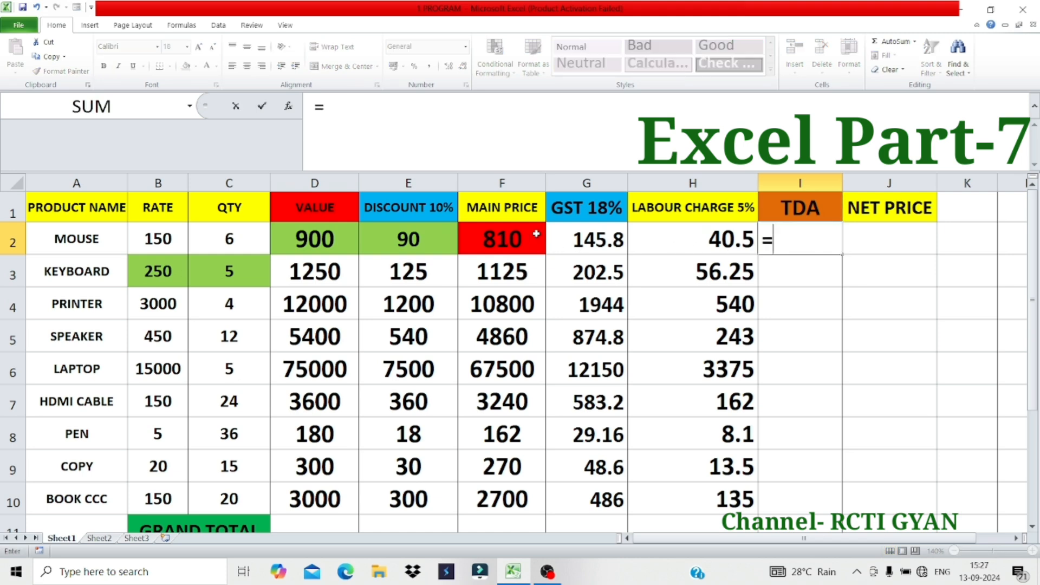
click(584, 236)
text(+)
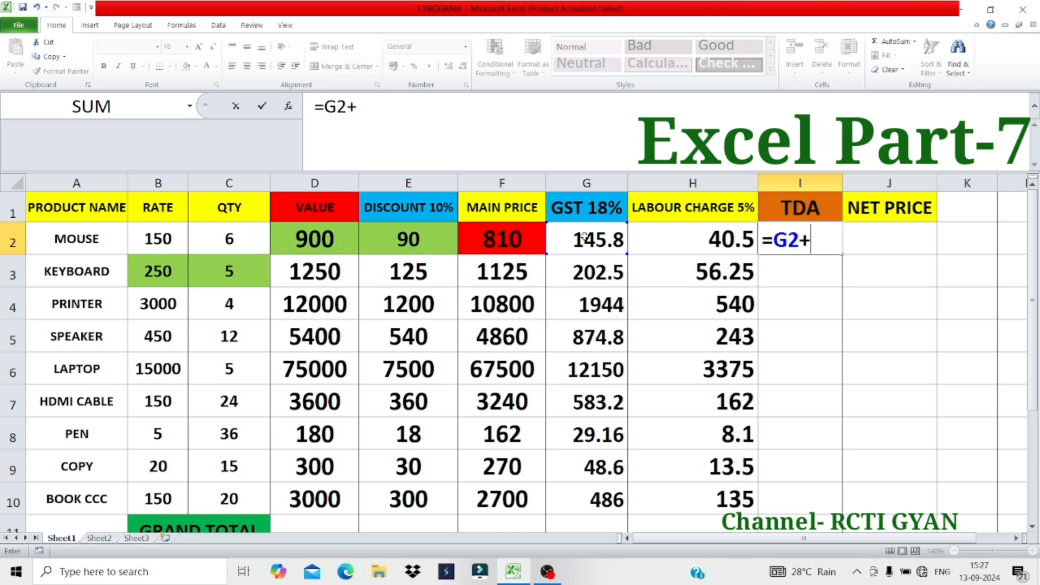
click(701, 240)
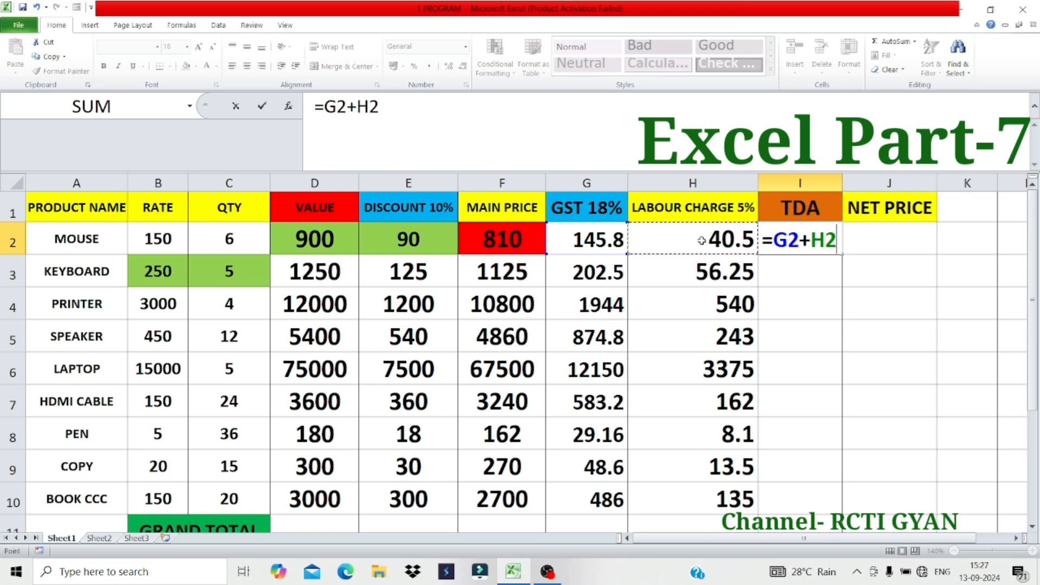
key(Return)
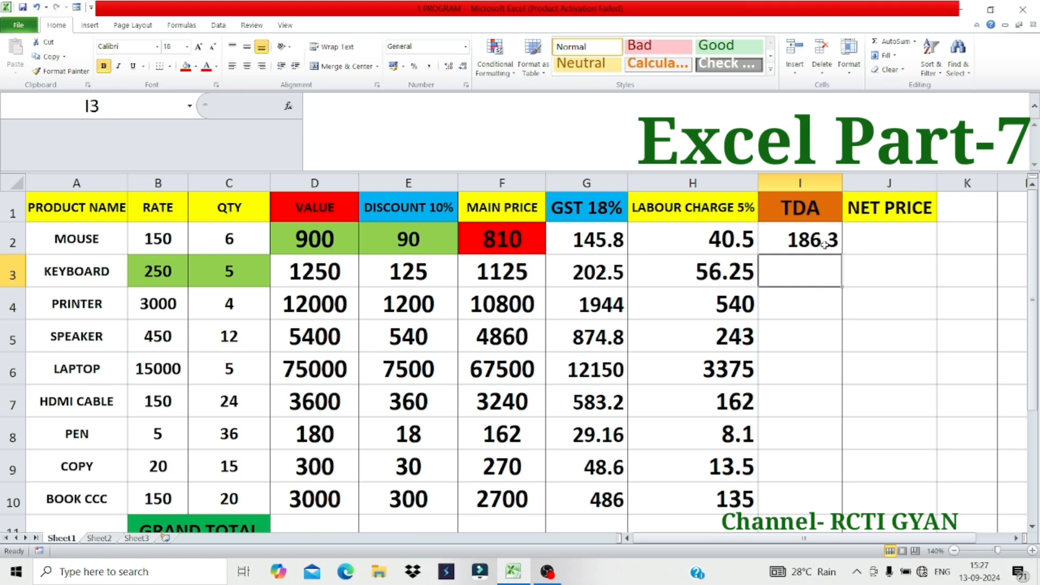
Calculate the keyboard's TDA in I3 from its GST and labour charge with the formula =G3+H3
click(493, 245)
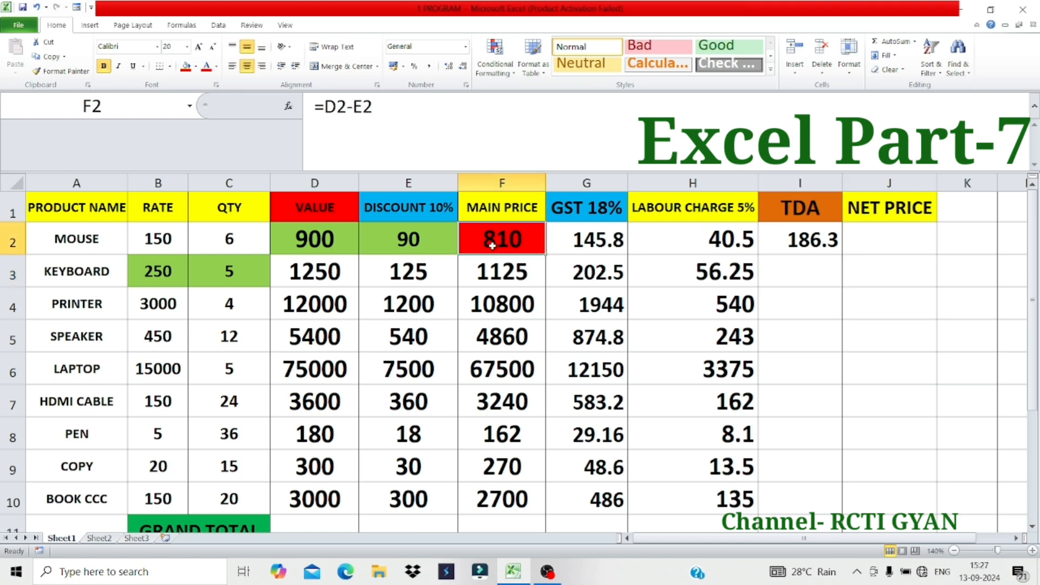
click(805, 281)
text(=)
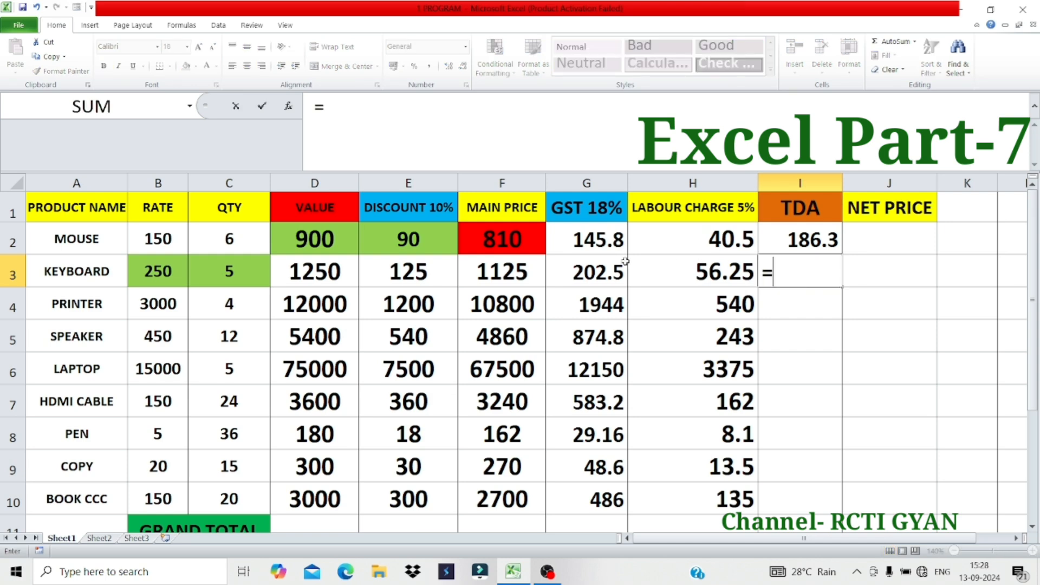
click(592, 281)
text(+)
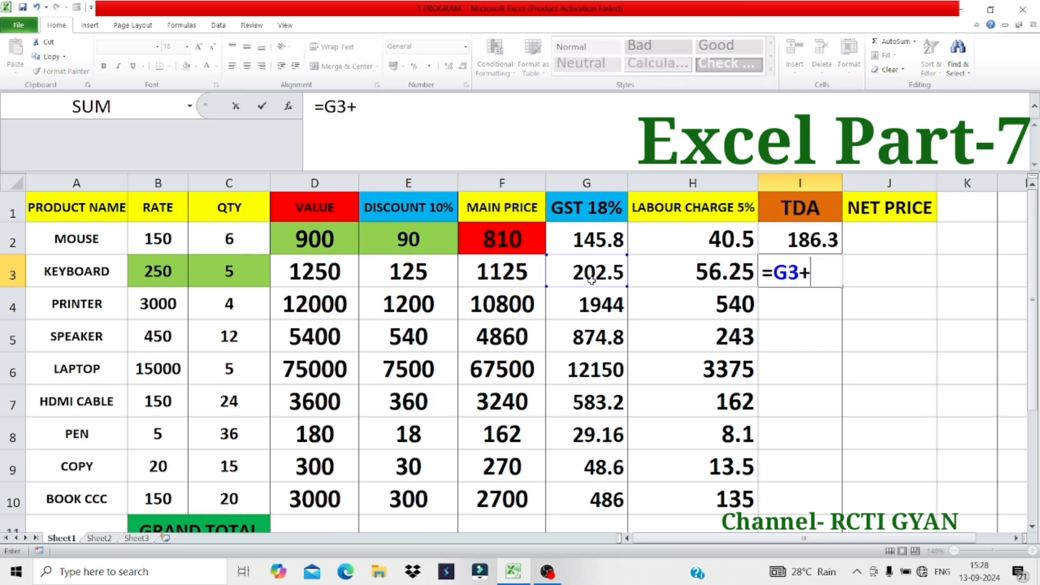
click(697, 272)
key(Return)
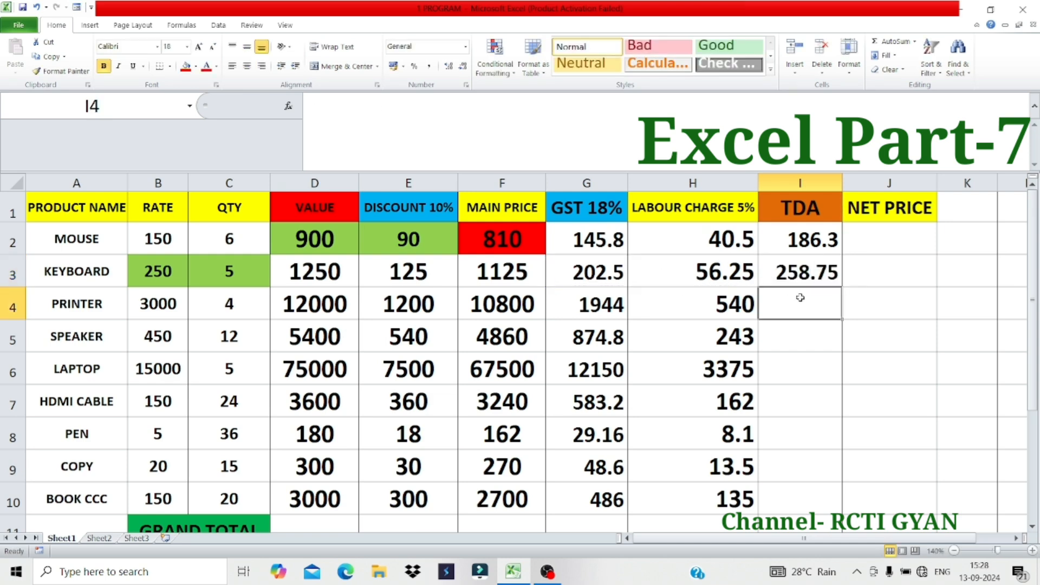
Calculate the printer's TDA in I4 from its GST and labour charge with the formula =G4+H4
text(=)
click(579, 298)
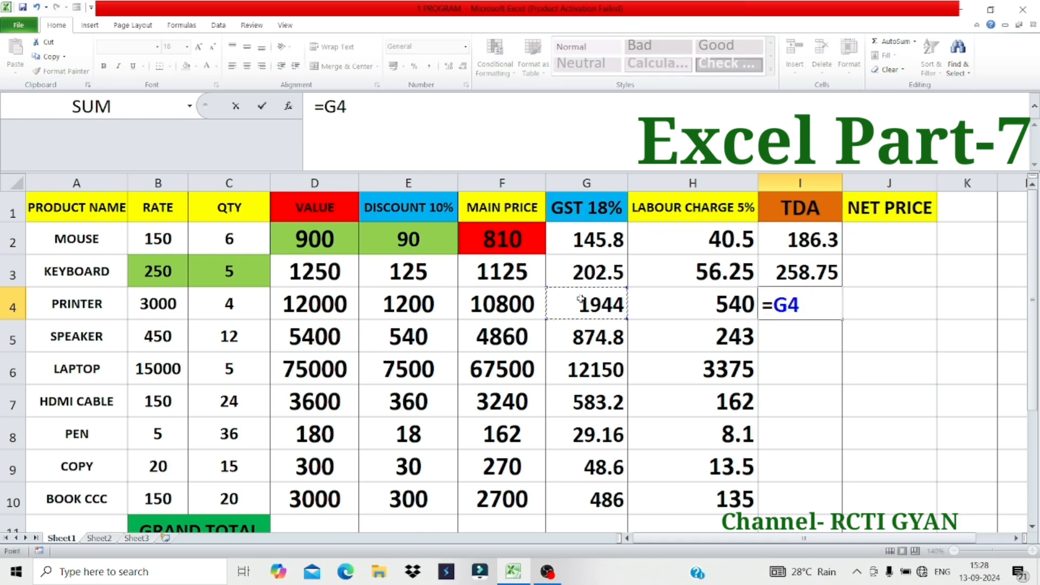
text(+)
click(665, 309)
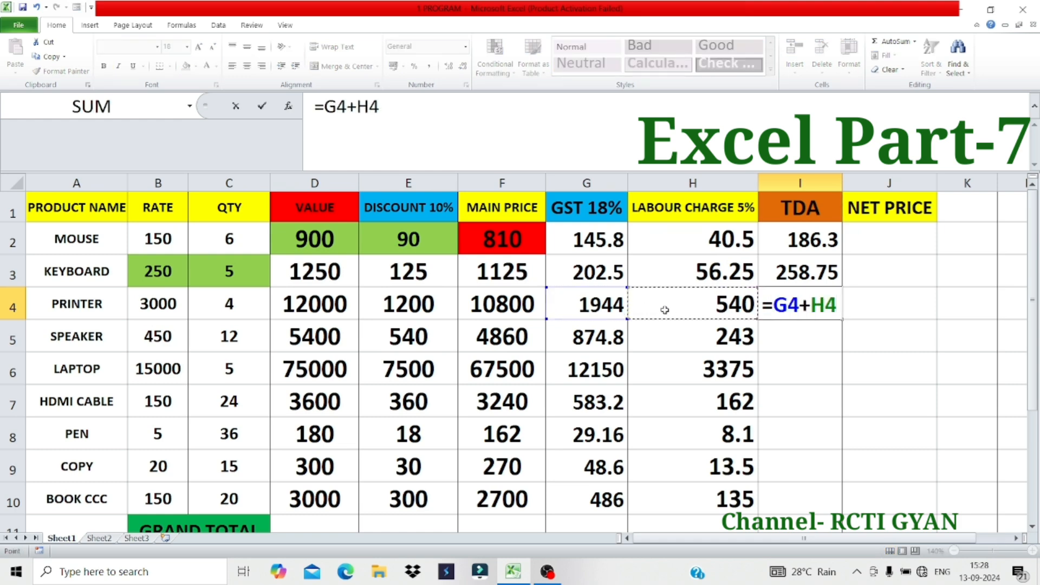
key(Return)
Calculate the speaker's TDA in I5 from its GST and labour charge with the formula =G5+H5
text(=)
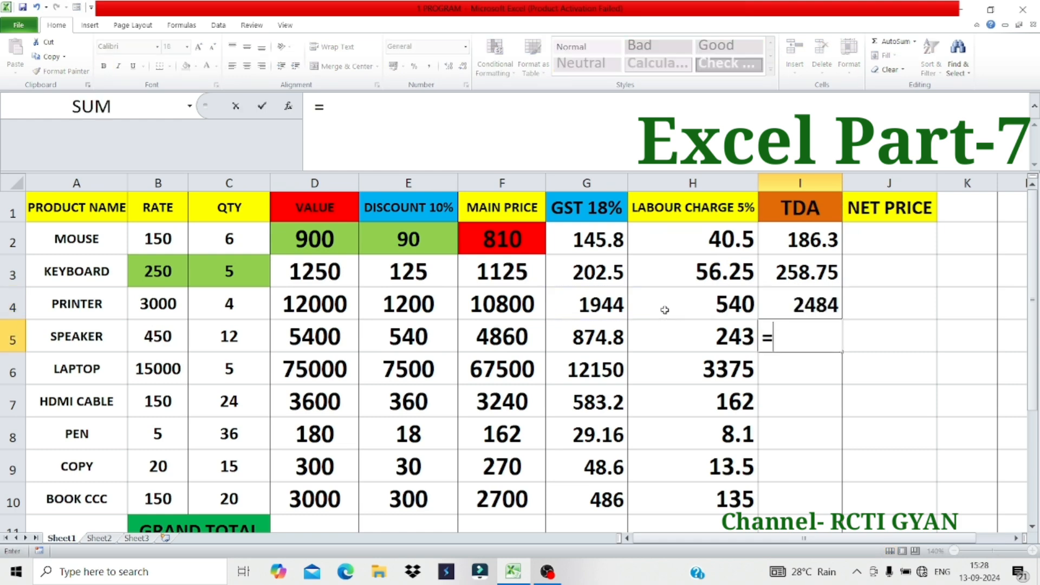
click(596, 341)
text(+)
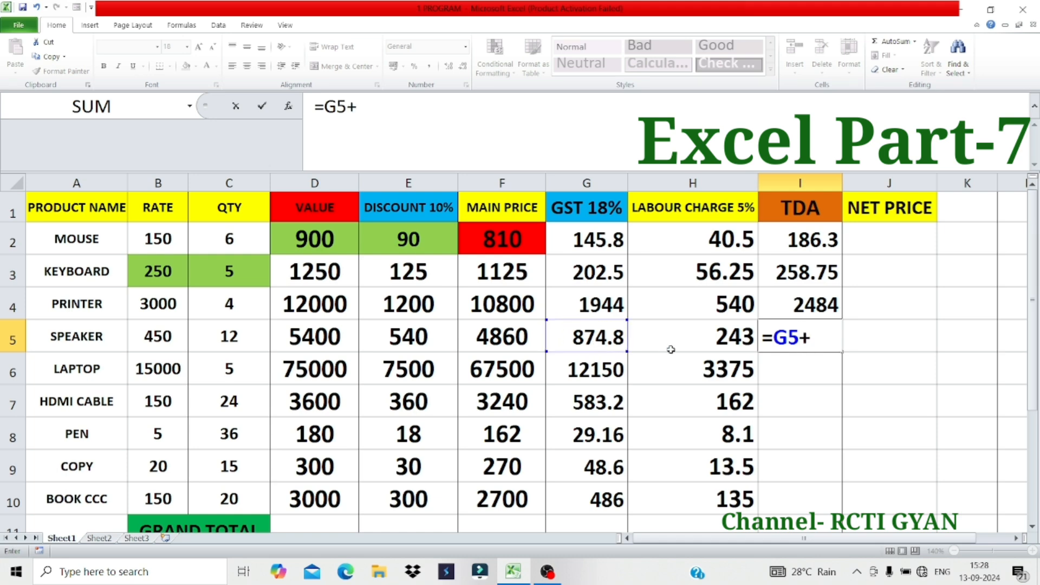
click(694, 332)
key(Return)
Calculate the laptop's TDA in I6 from its GST and labour charge with the formula =G6+H6
text(=)
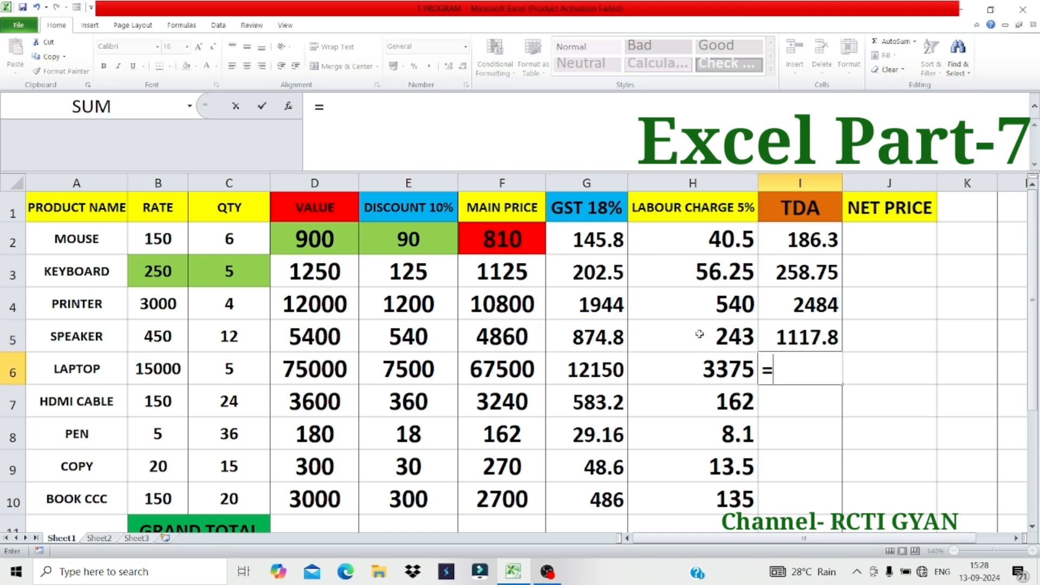
click(597, 374)
text(+)
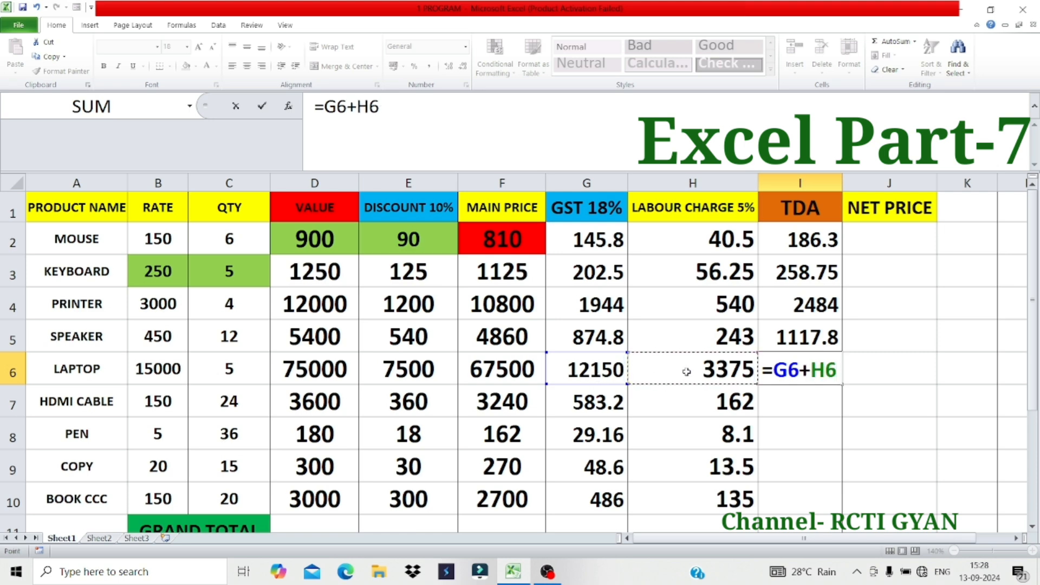
key(Return)
click(710, 374)
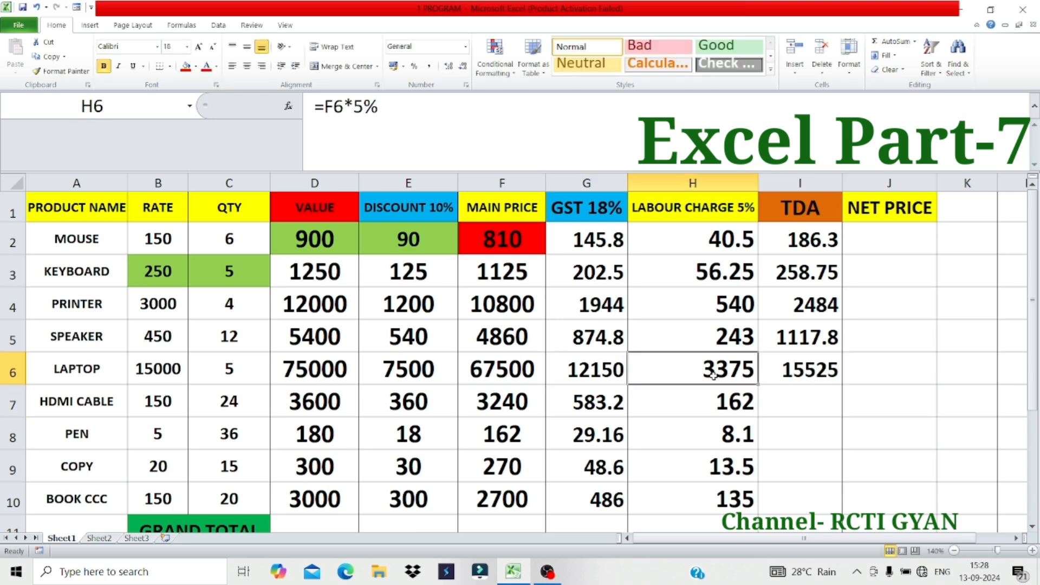
Fill the laptop's TDA formula in I6 down through I10 for the remaining products
click(596, 390)
click(723, 410)
click(596, 435)
click(720, 440)
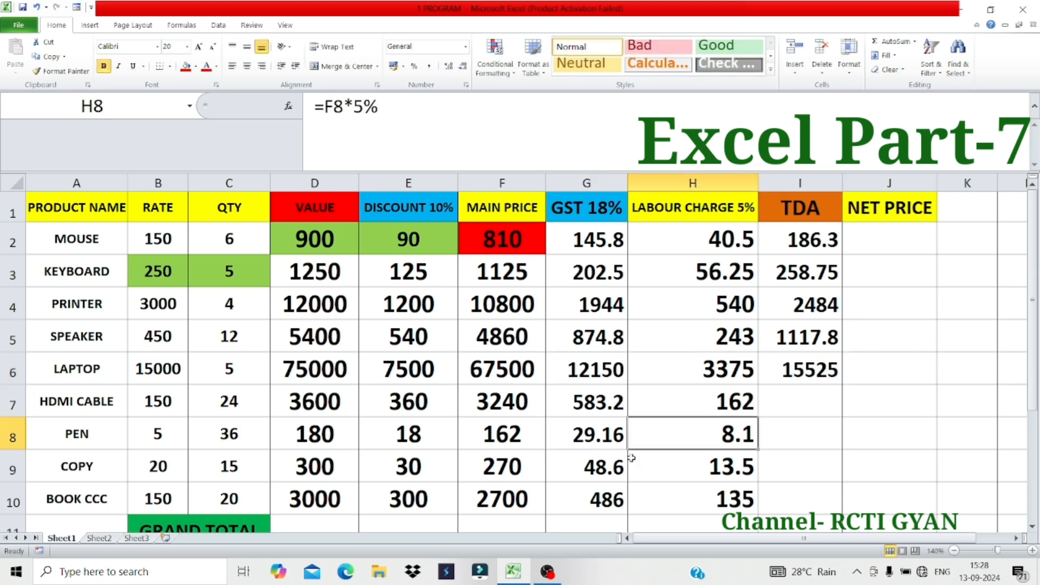
click(598, 466)
click(735, 467)
click(808, 367)
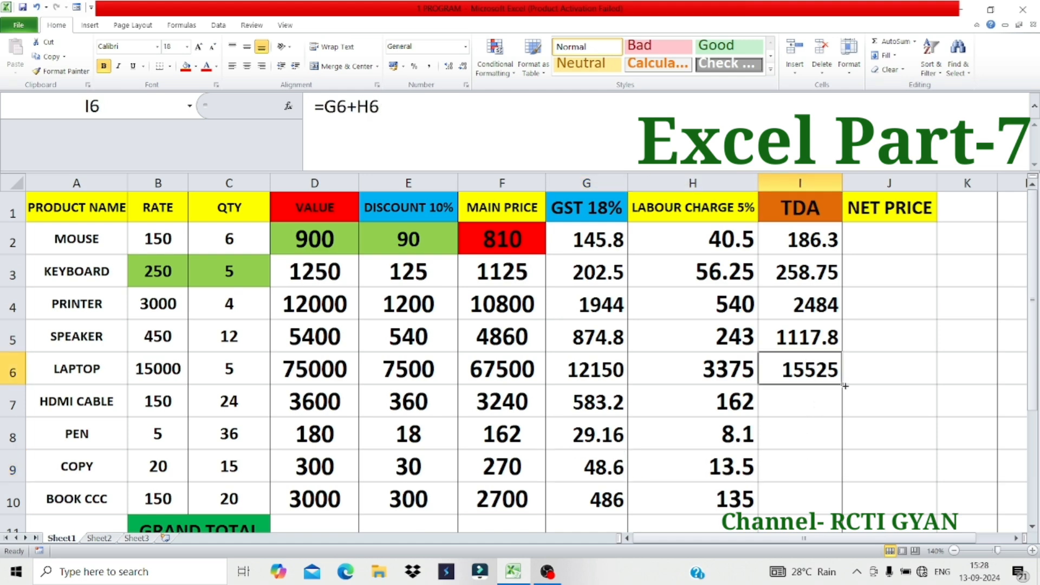
drag(843, 385, 833, 509)
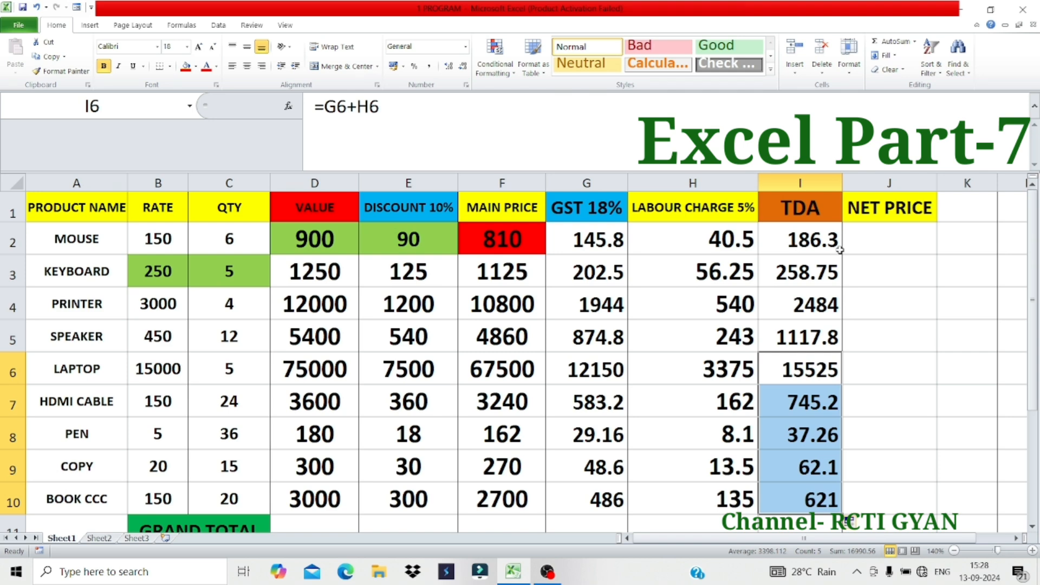
Calculate the mouse's net price in J2 from its main price and TDA with the formula =F2+I2
click(883, 240)
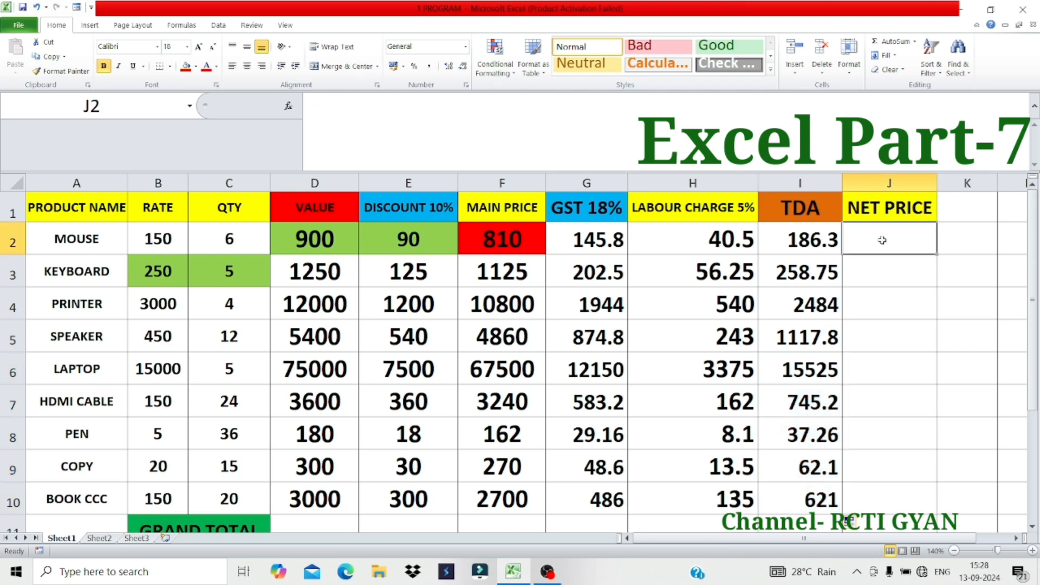
text(=)
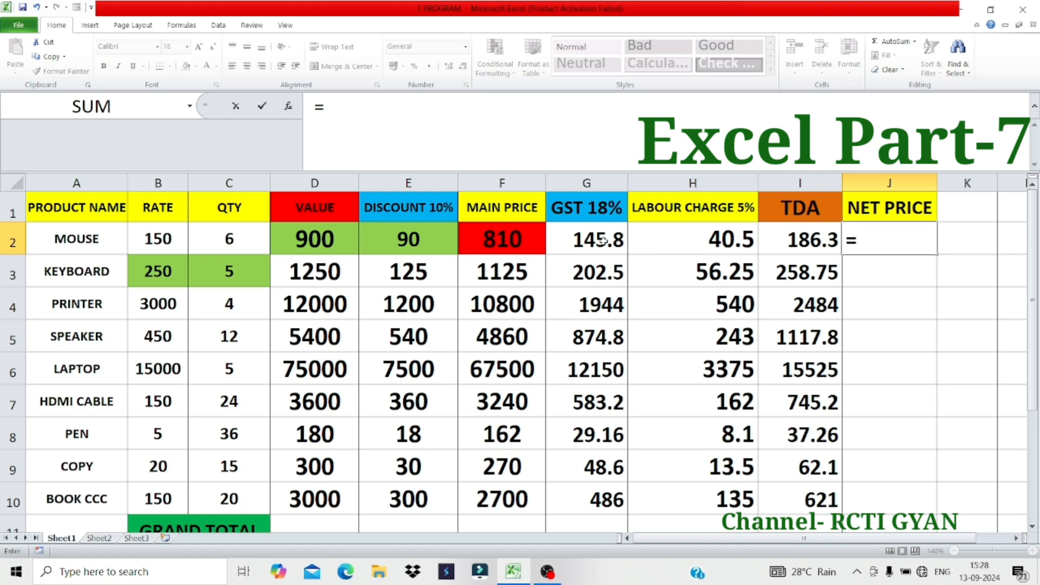
click(531, 239)
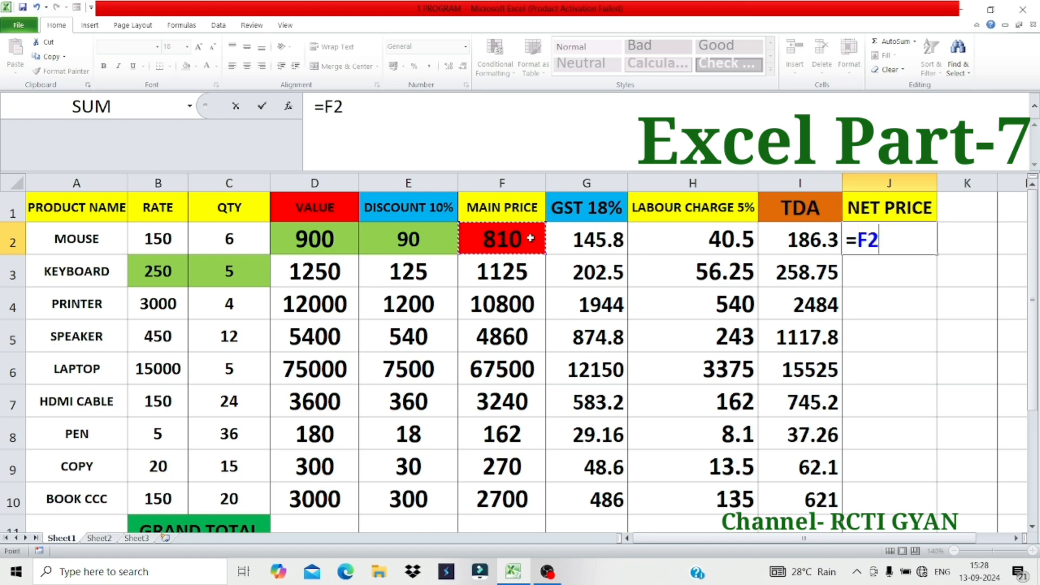
text(+)
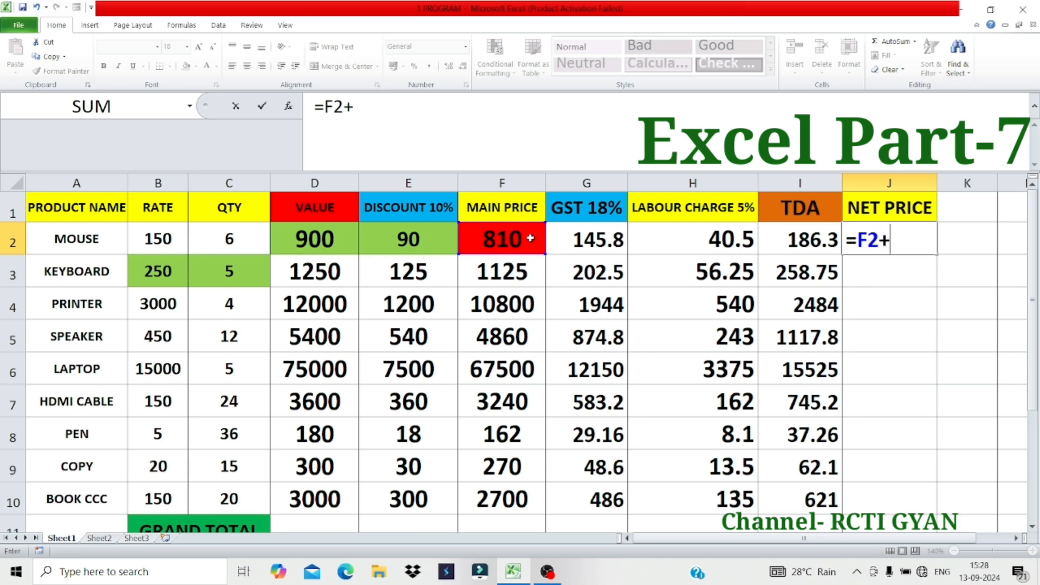
click(807, 243)
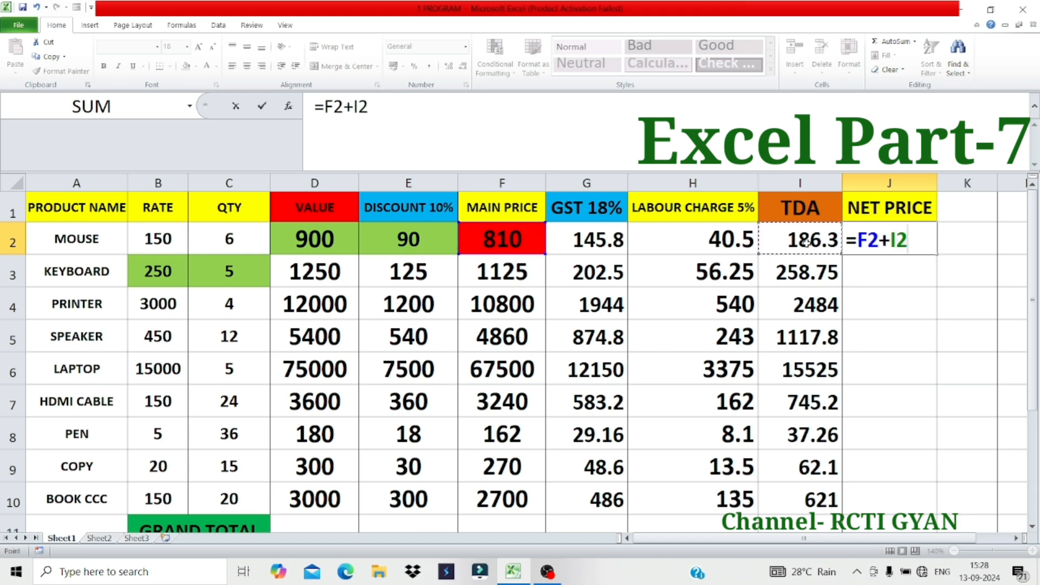
key(Return)
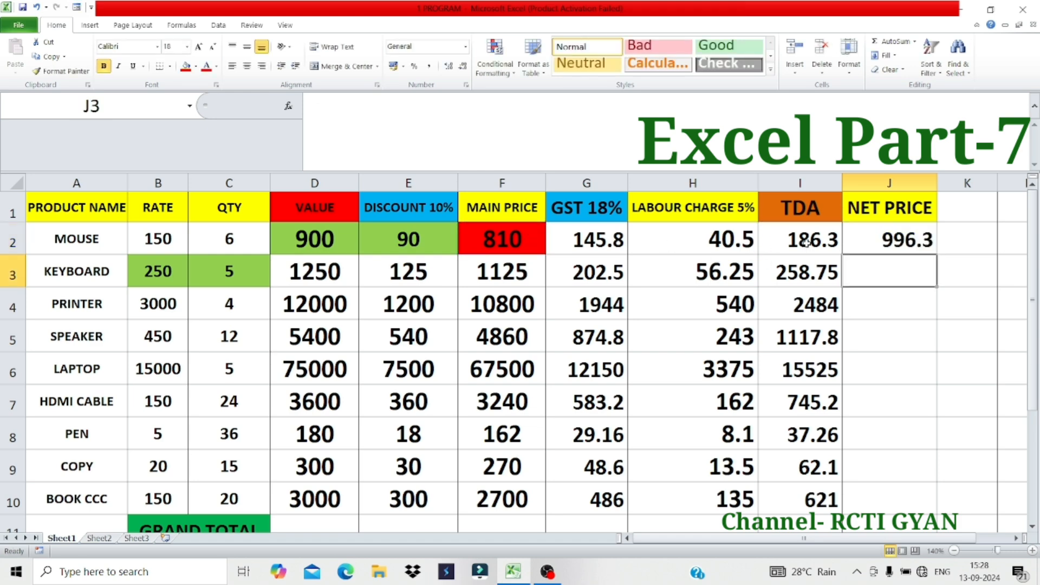
Center the mouse's TDA in I2 horizontally and give the cell a red fill
click(899, 245)
click(833, 242)
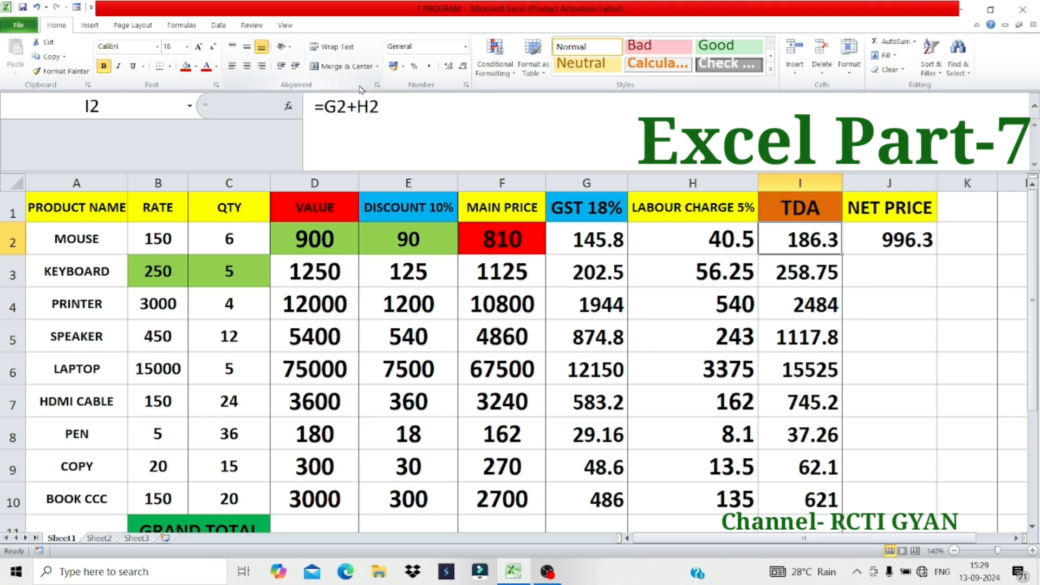
click(246, 65)
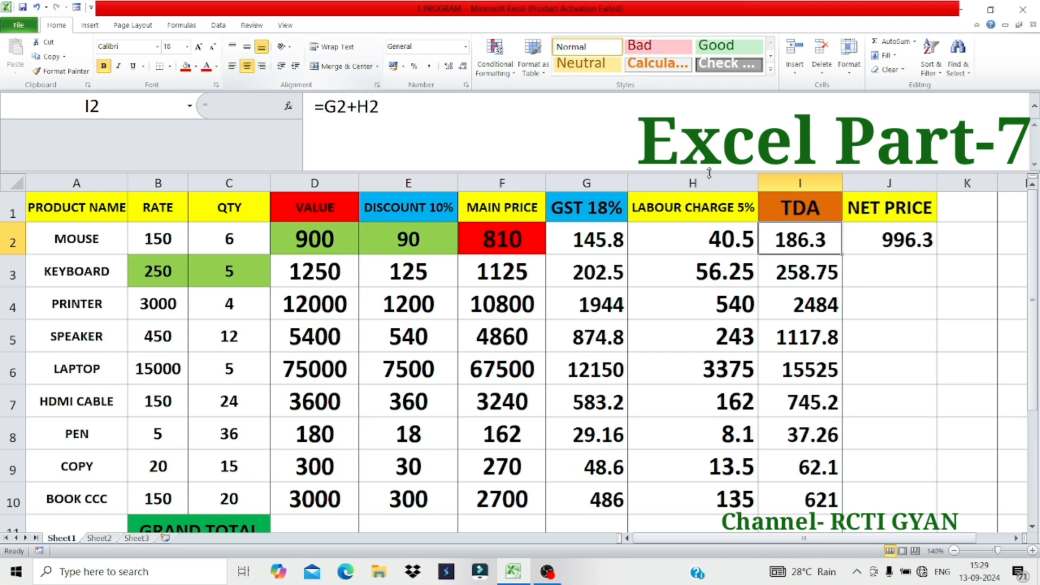
click(185, 69)
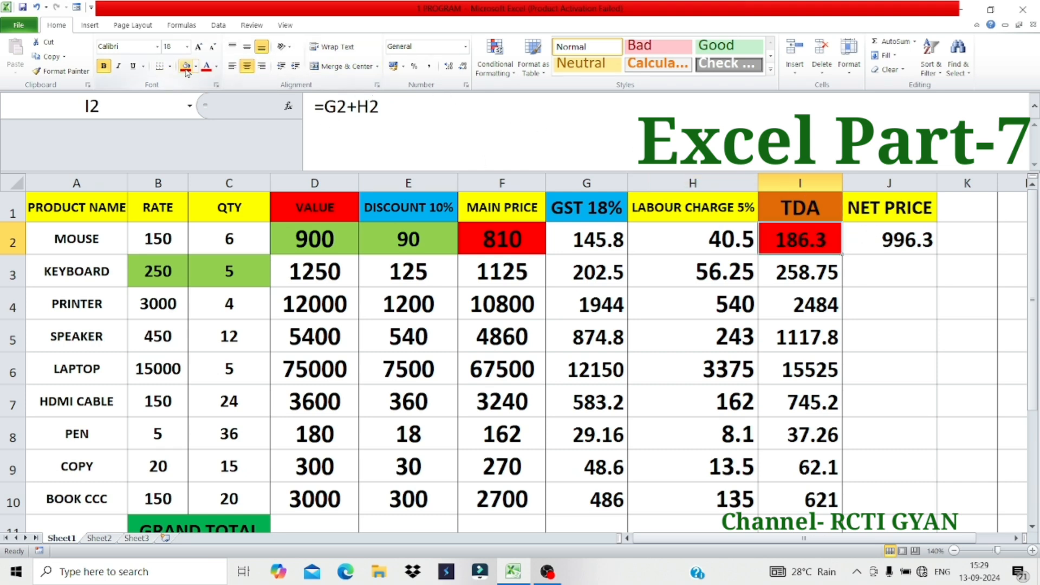
Review how the mouse's net price in J2 is built from its main price in F2 and TDA in I2
click(512, 239)
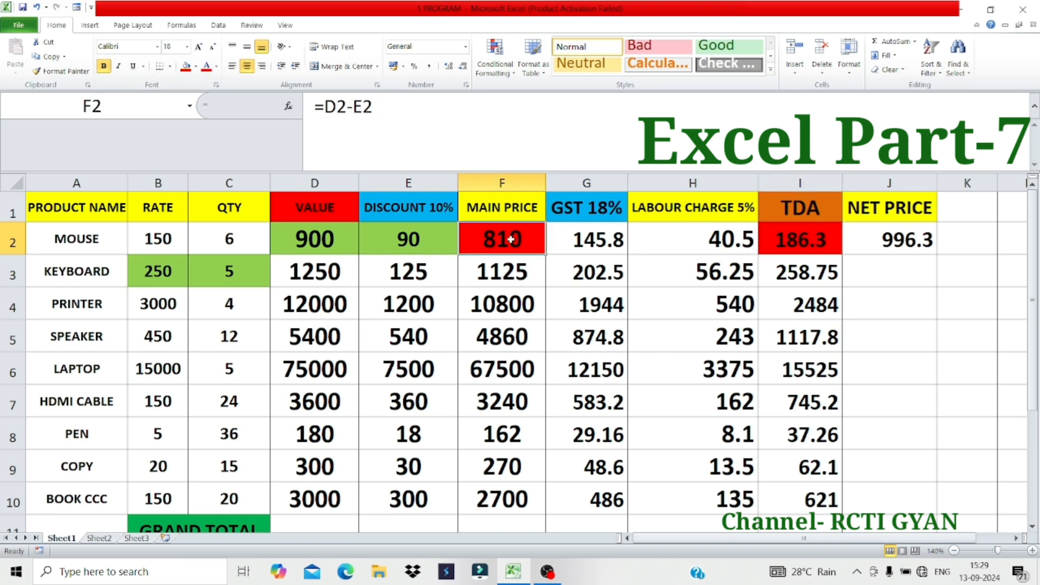
click(808, 244)
click(910, 245)
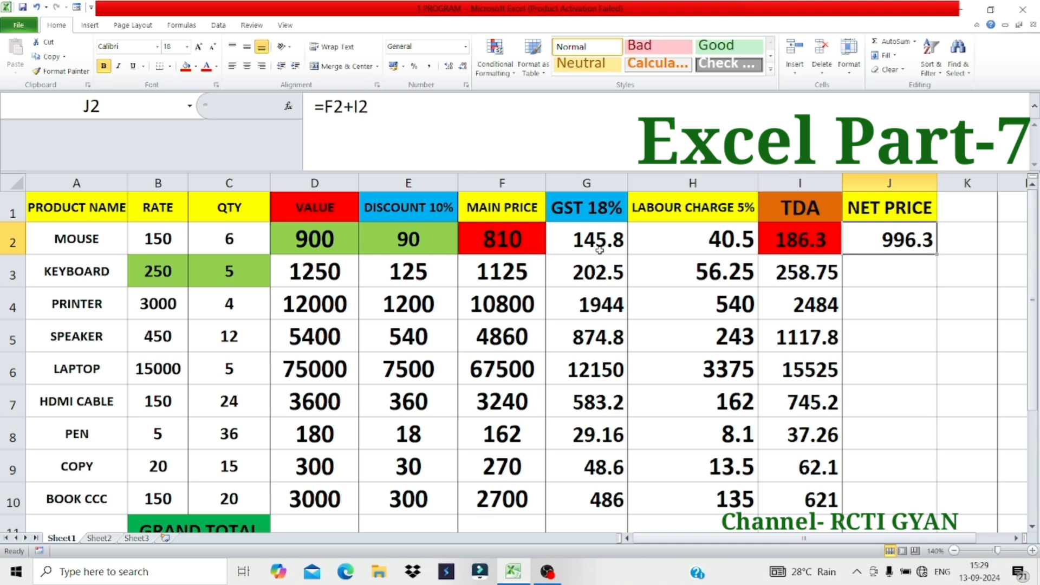
click(809, 245)
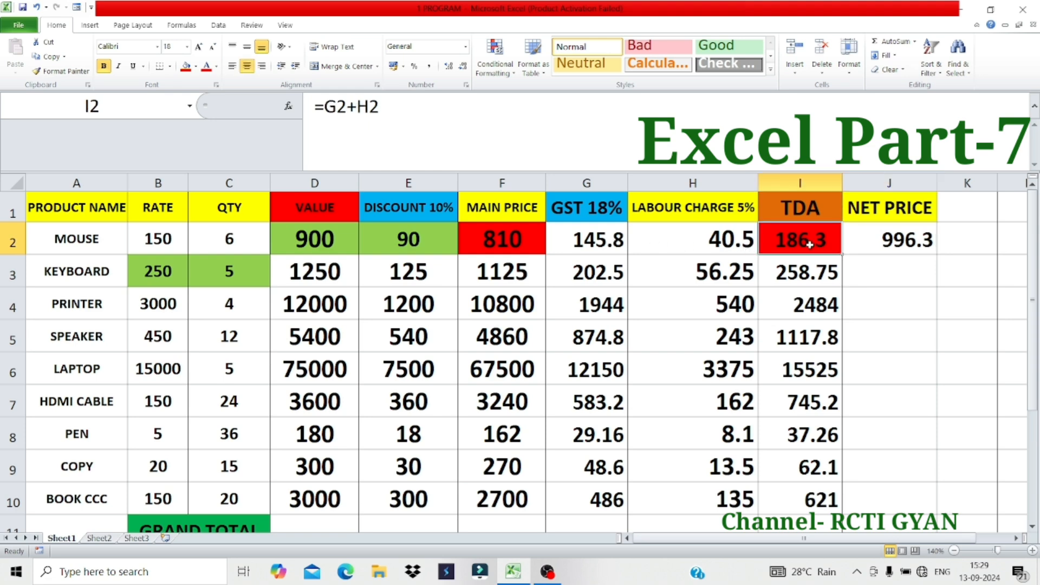
click(875, 248)
click(515, 241)
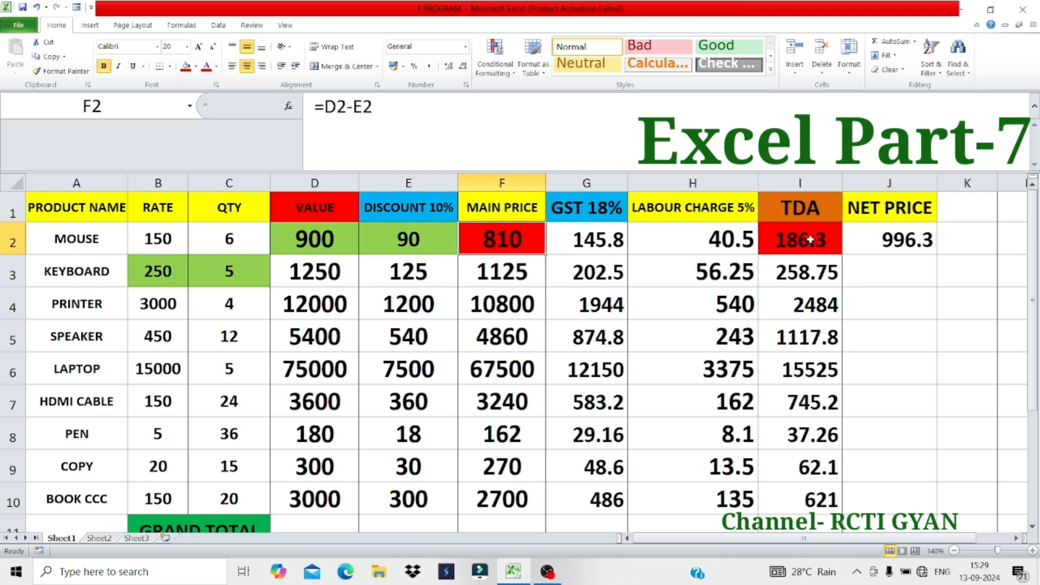
click(810, 240)
click(894, 241)
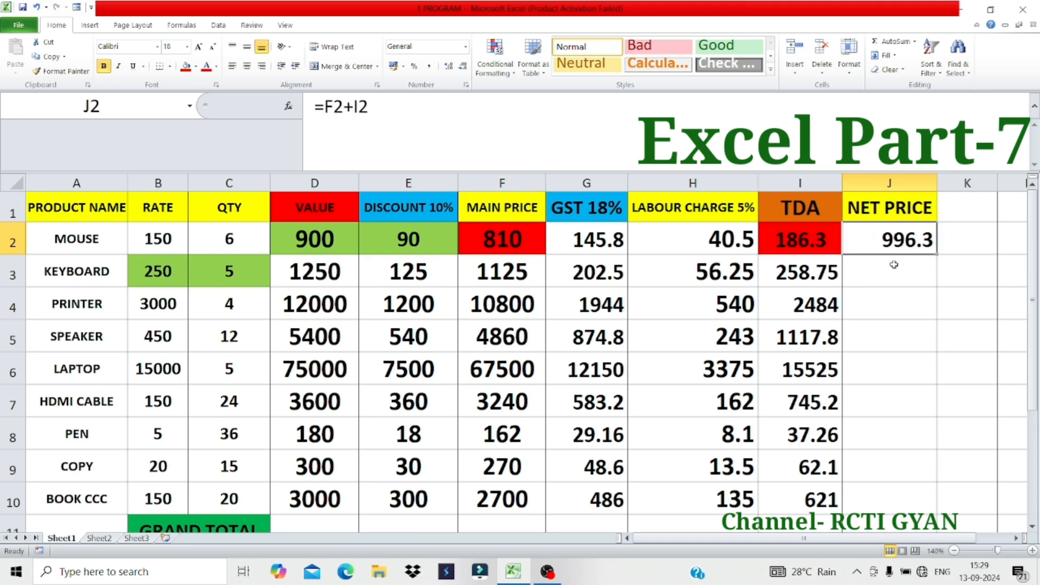
Calculate the keyboard's net price in J3 from its main price and TDA with the formula =F3+I3
click(894, 272)
text(-)
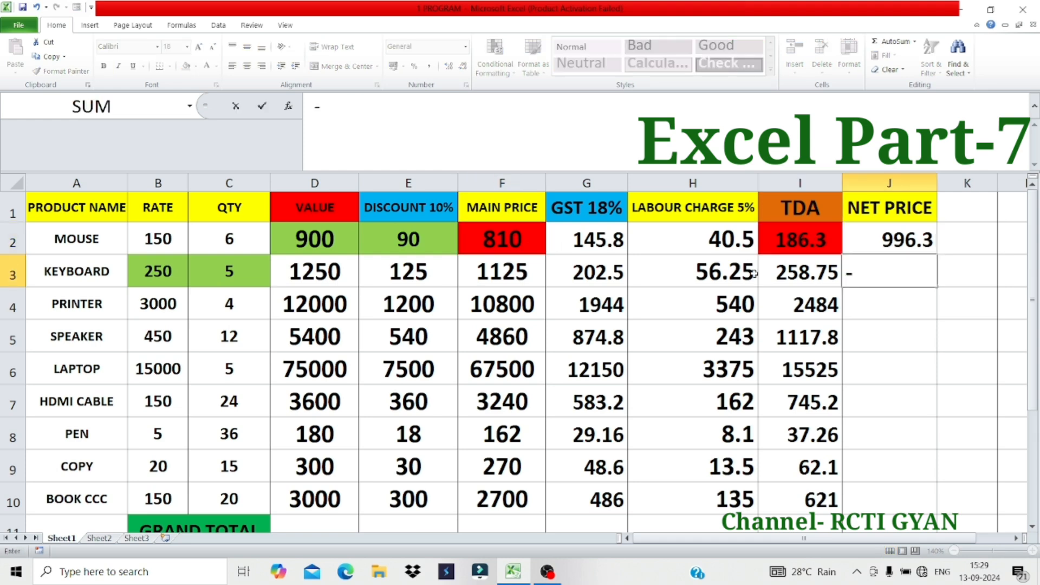
key(BackSpace)
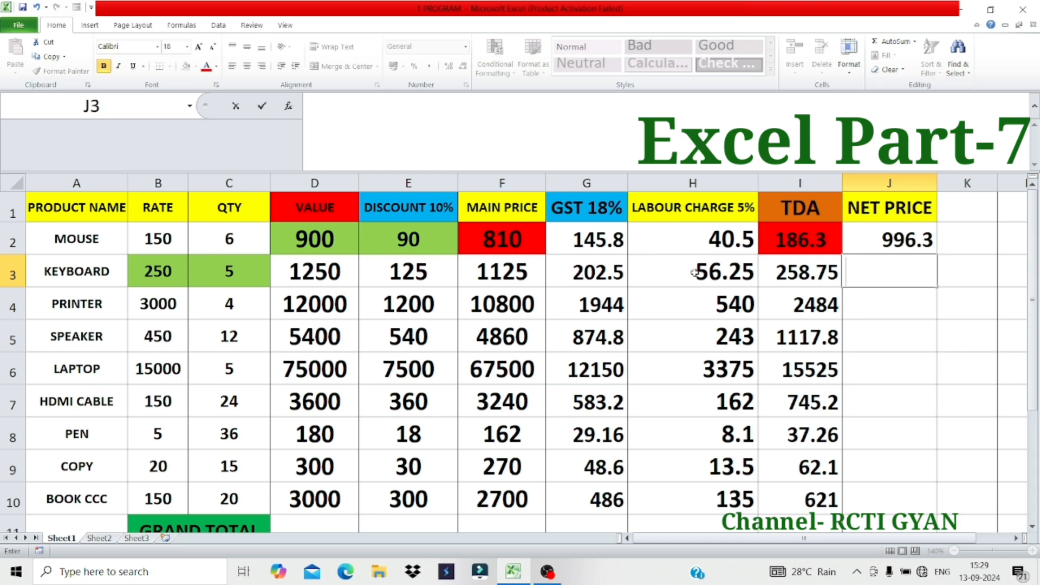
text(=)
click(514, 277)
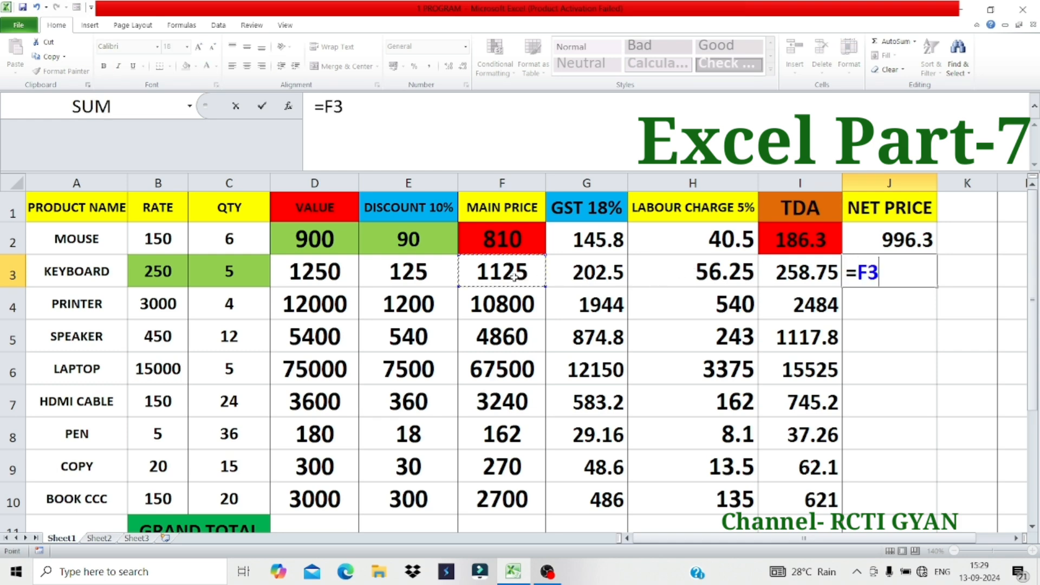
text(+)
click(800, 281)
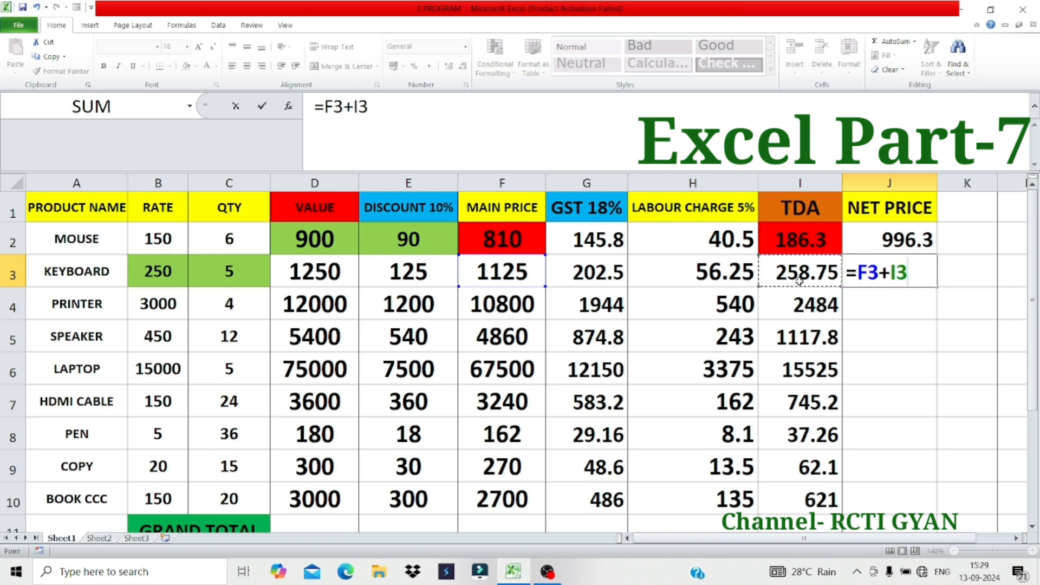
key(Return)
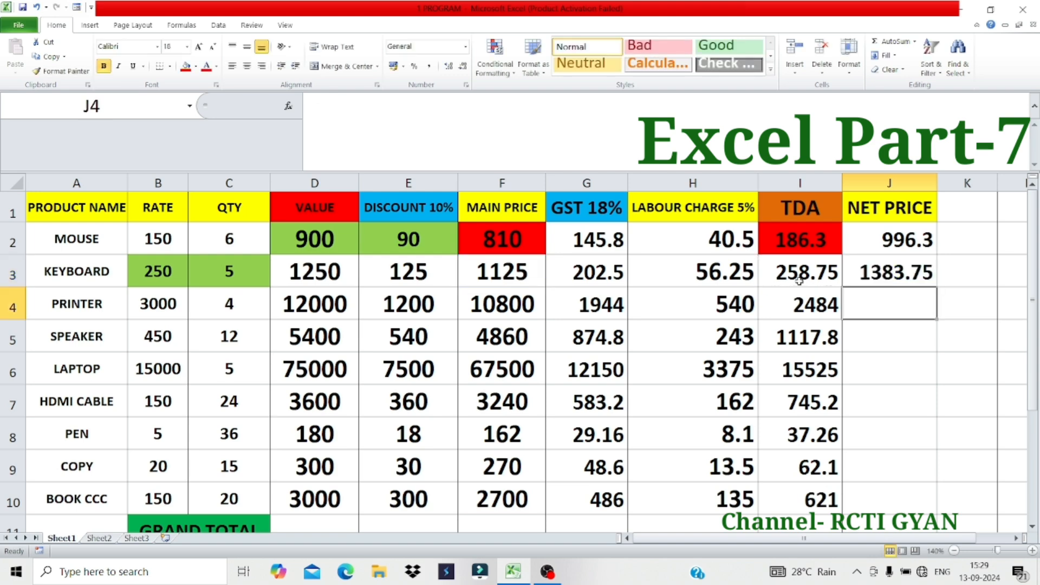
Calculate the printer's net price in J4 from its main price and TDA with the formula =F4+I4
text(=)
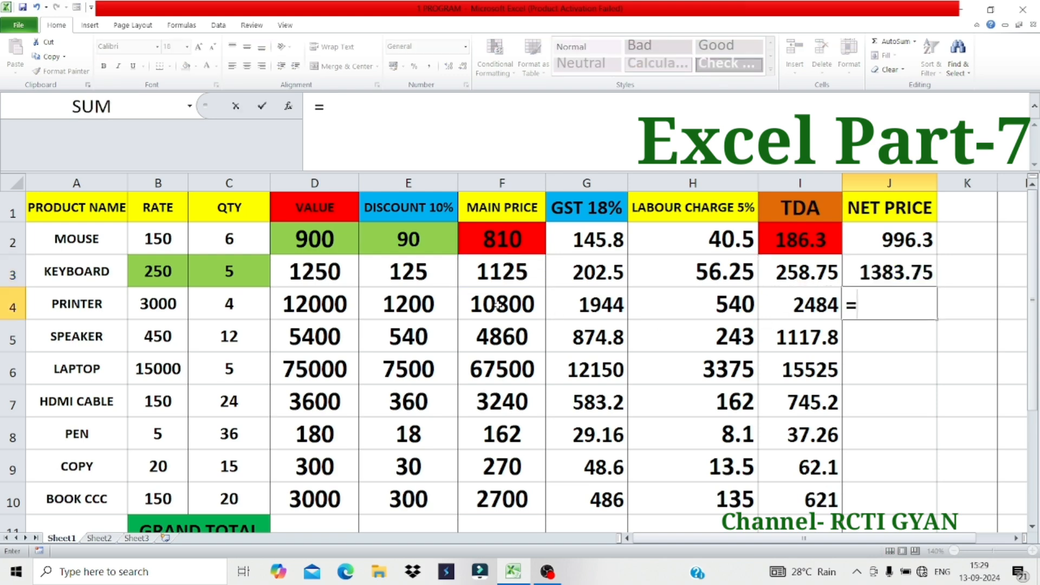
click(499, 305)
text(+)
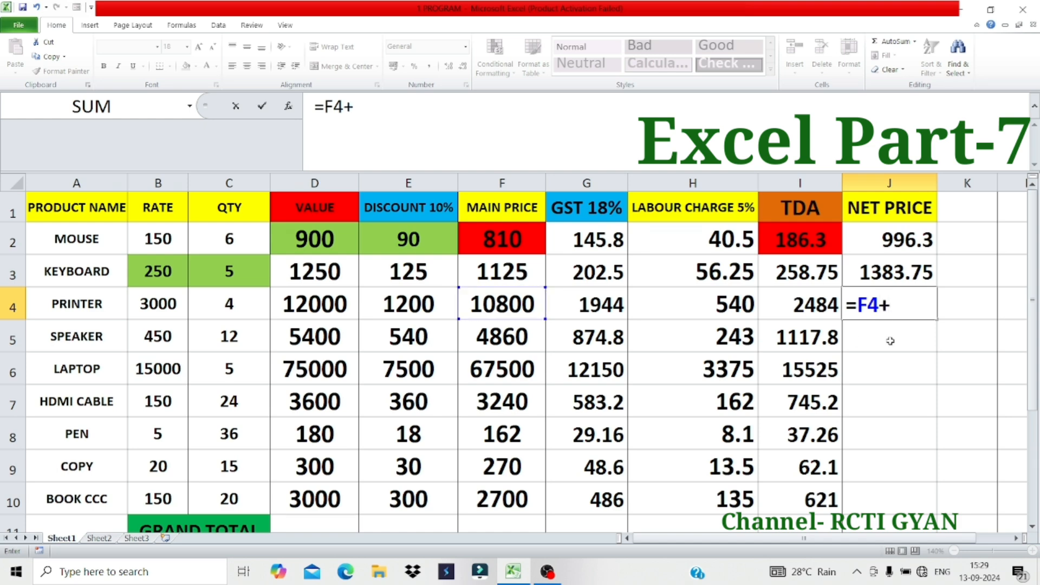
click(819, 305)
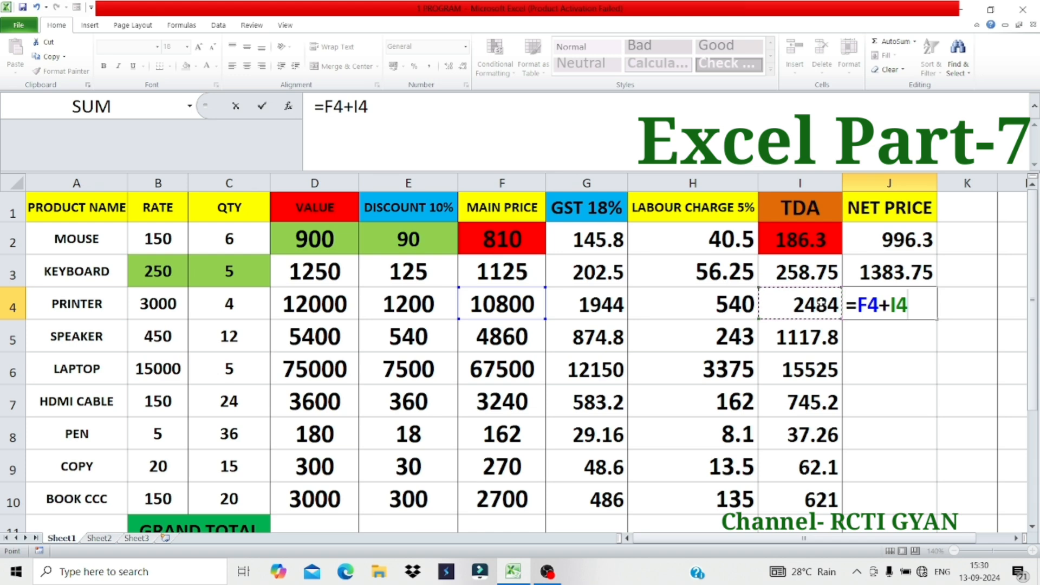
key(Return)
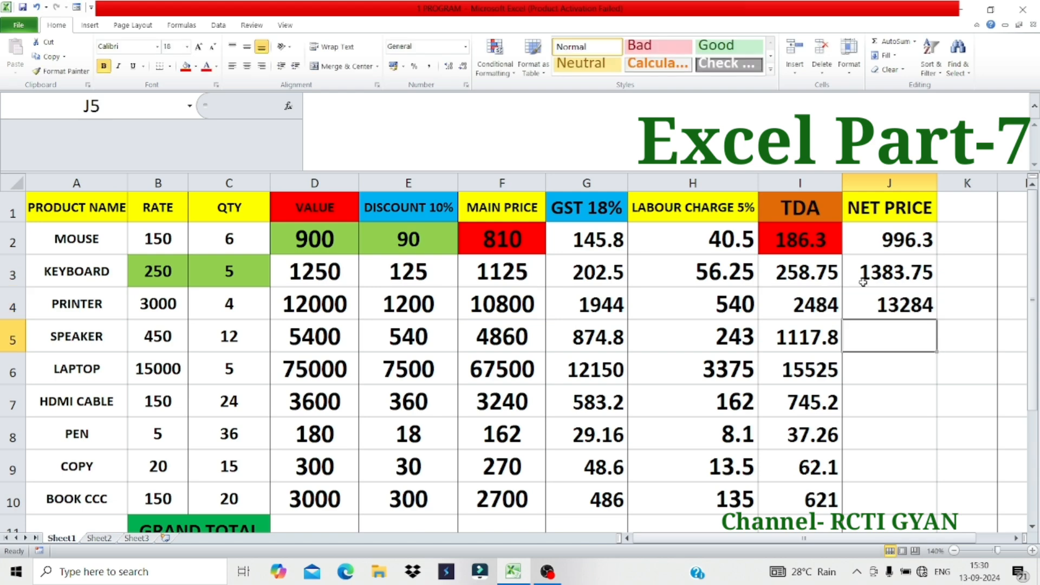
Calculate the speaker's net price in J5 from its main price and TDA with the formula =F5+I5
text(=)
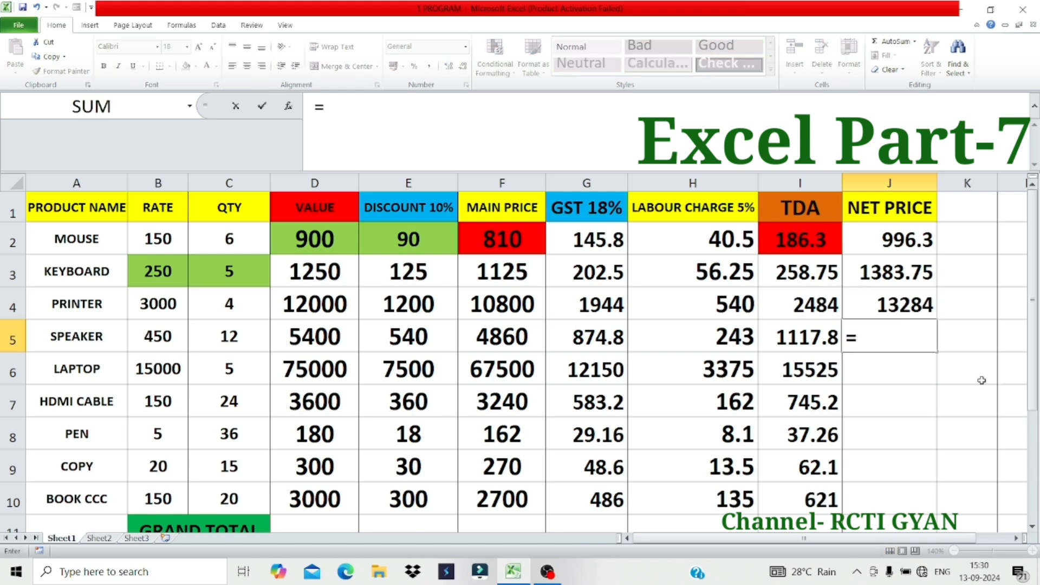
click(504, 337)
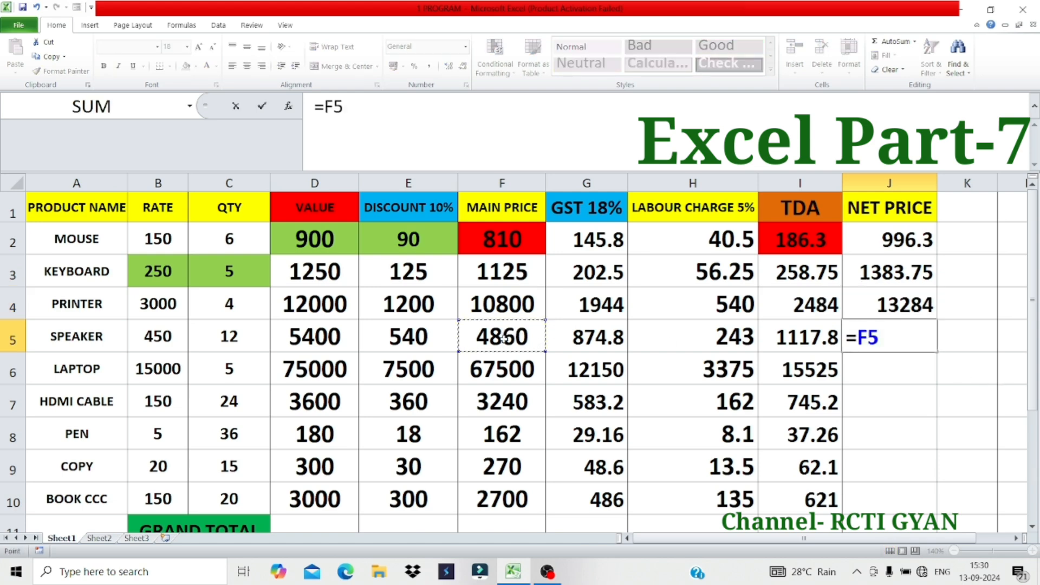
text(+)
click(822, 335)
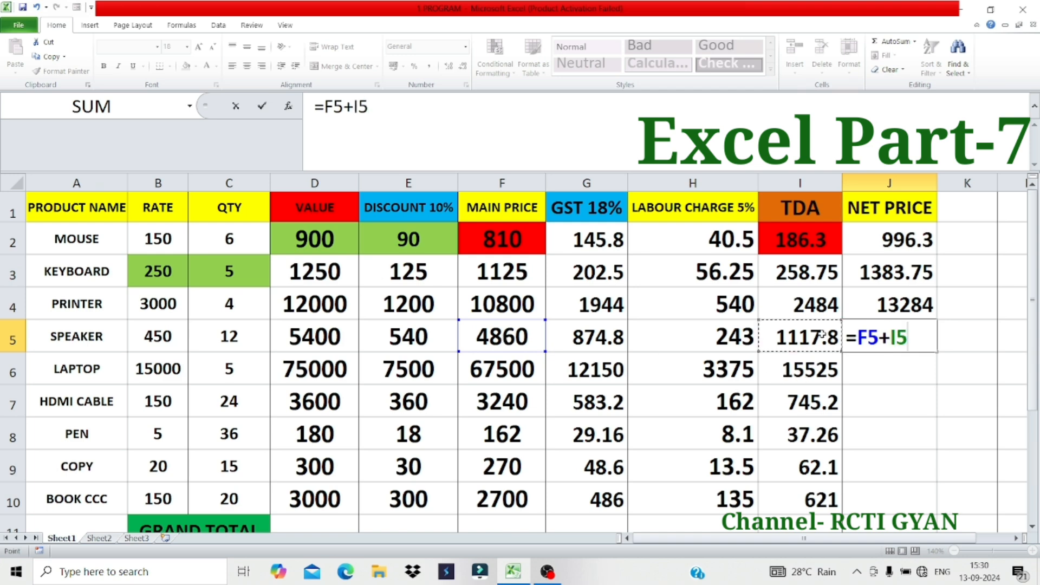
key(Return)
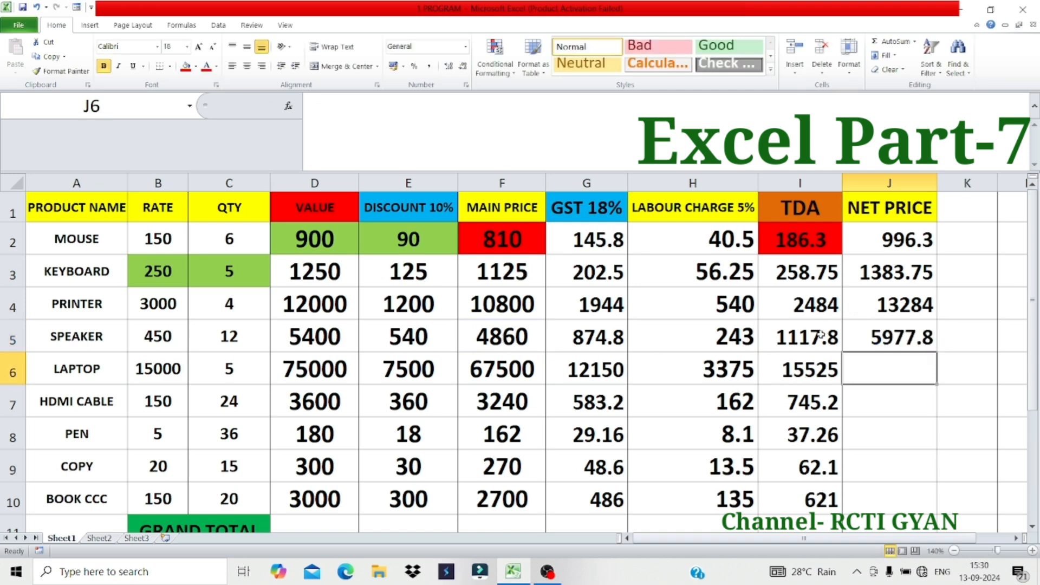
Calculate the laptop's net price in J6 from its main price and TDA with the formula =F6+I6
text(=)
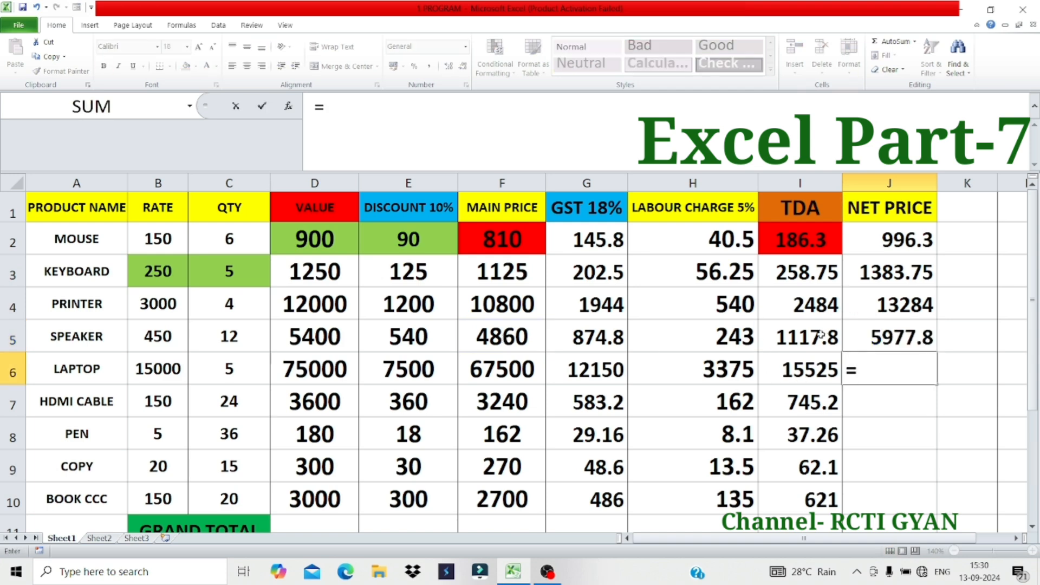
click(474, 369)
text(+)
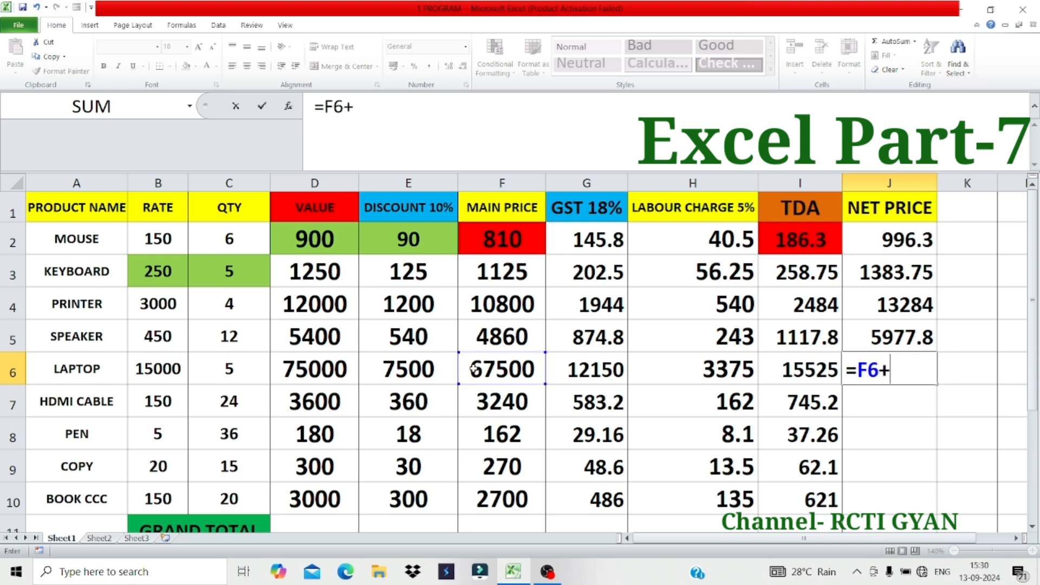
click(813, 373)
key(Return)
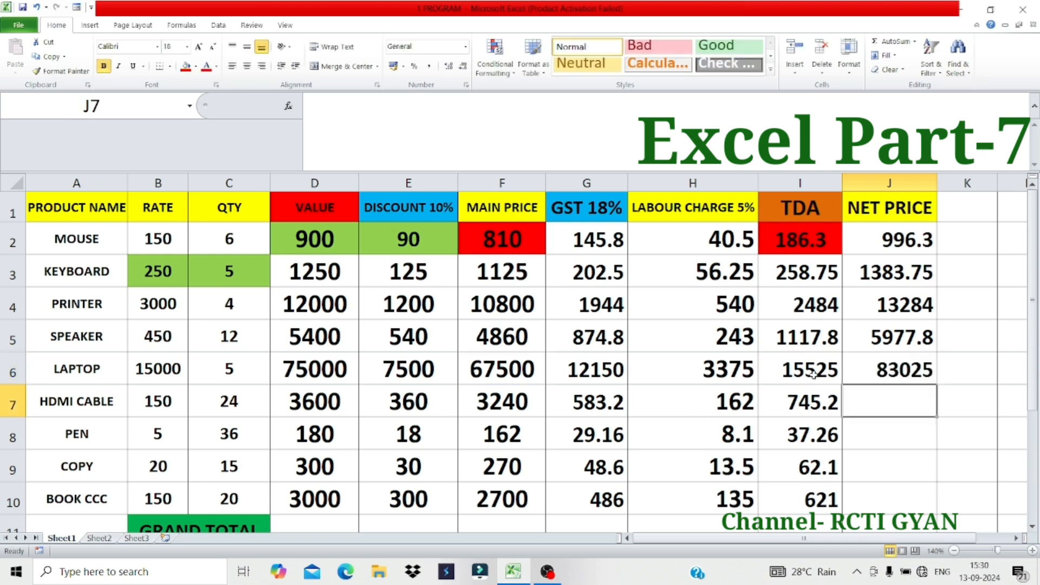
Calculate the HDMI cable's net price in J7 from its main price and TDA with the formula =F7+I7
text(=)
click(512, 400)
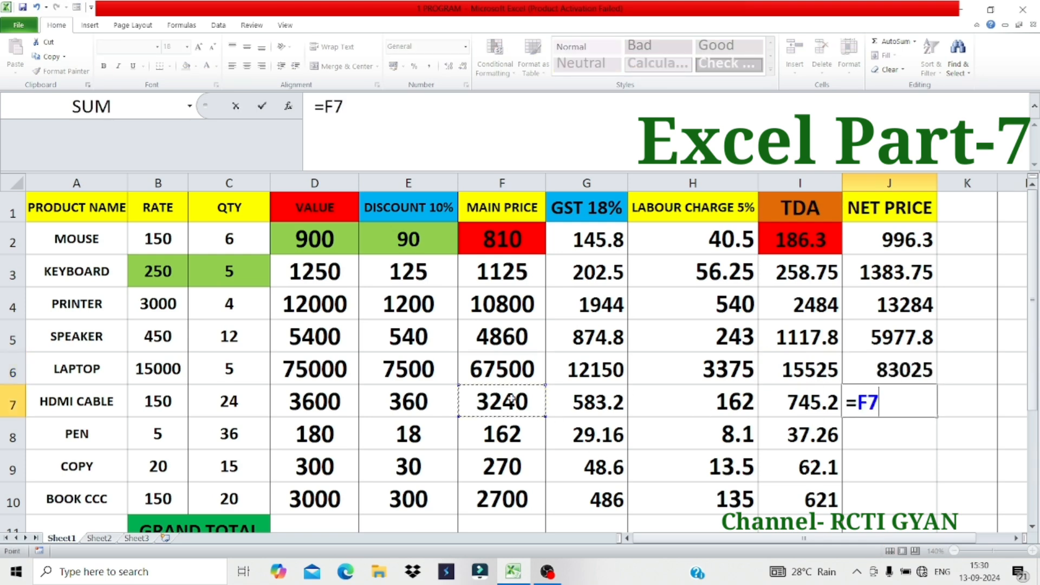
text(+)
click(798, 404)
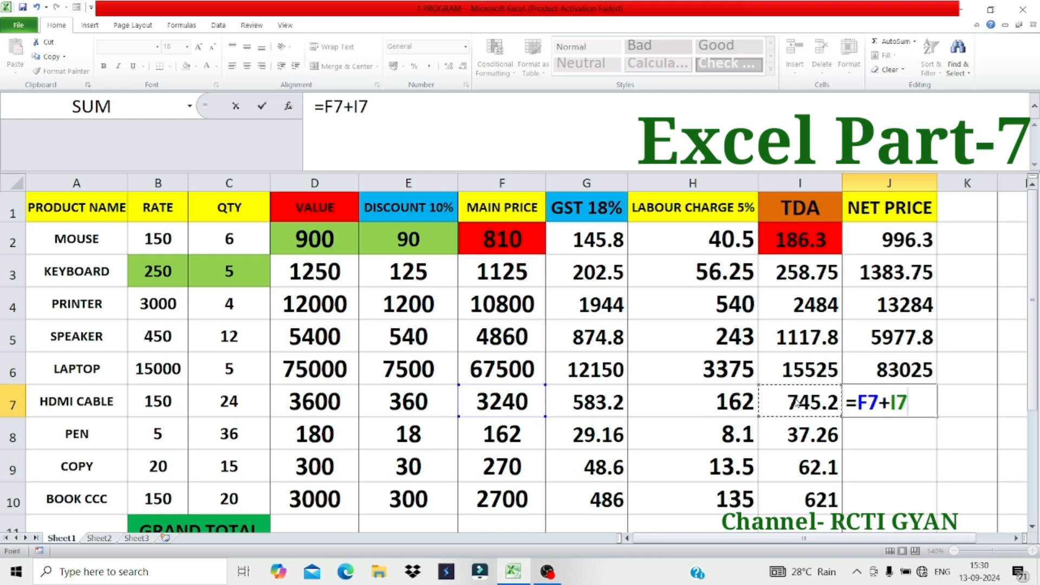
key(Return)
Calculate the pen's net price in J8 from its main price and TDA with the formula =F8+I8
text(=)
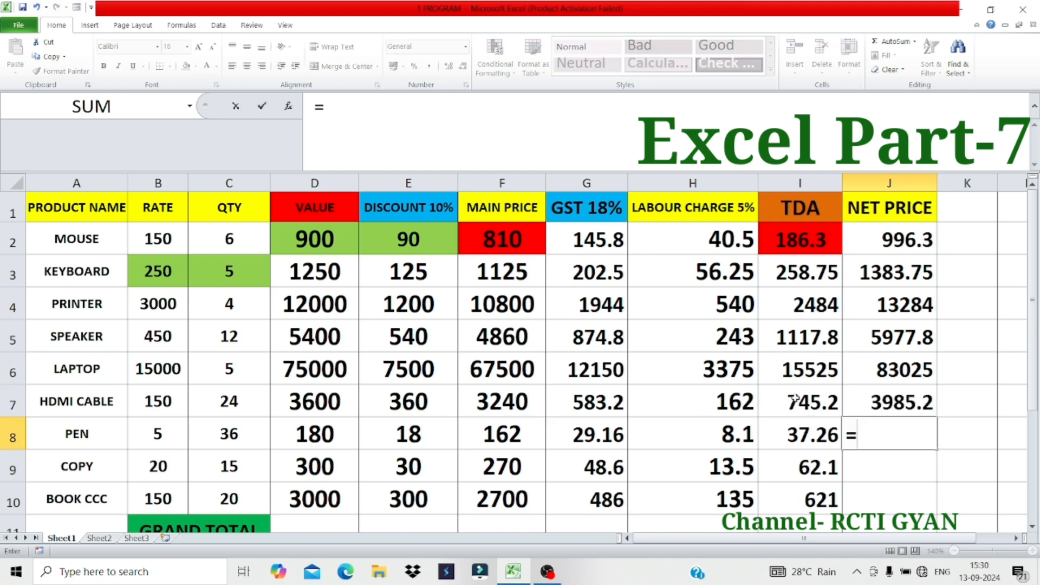
click(508, 433)
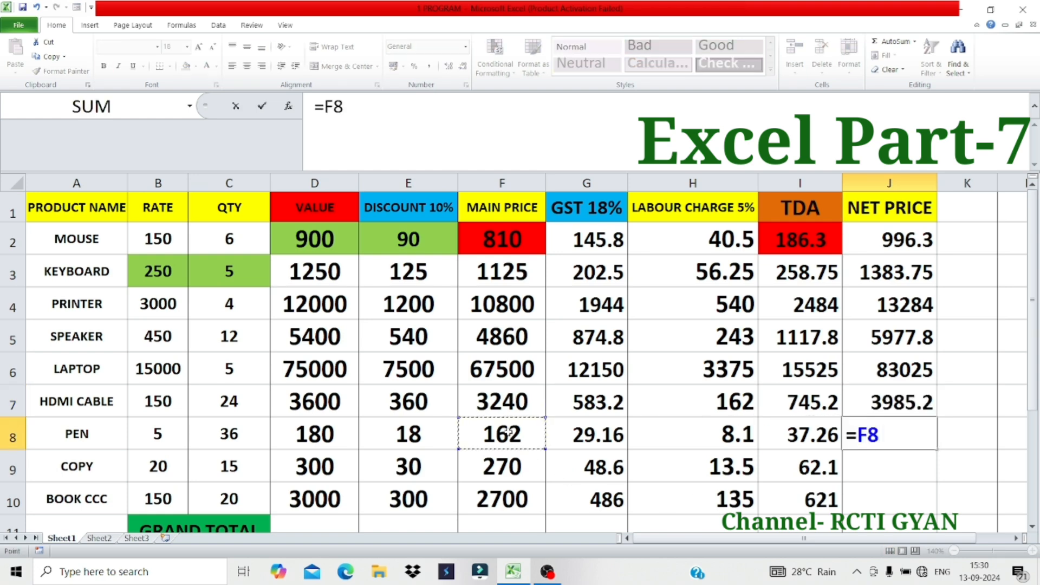
text(+)
click(817, 434)
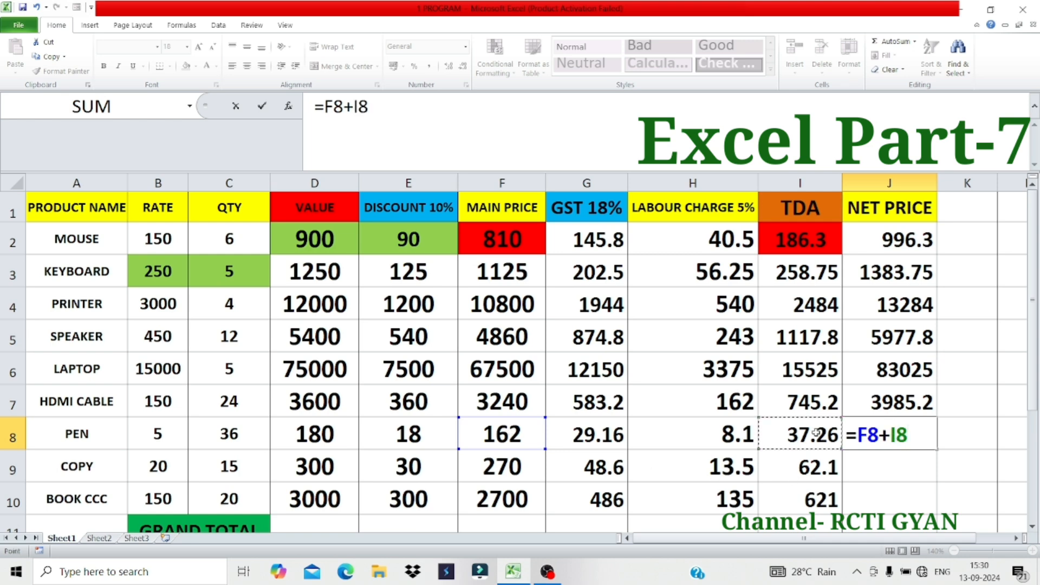
key(Return)
Calculate the copy's net price in J9 from its main price and TDA with the formula =F9+I9
text(=)
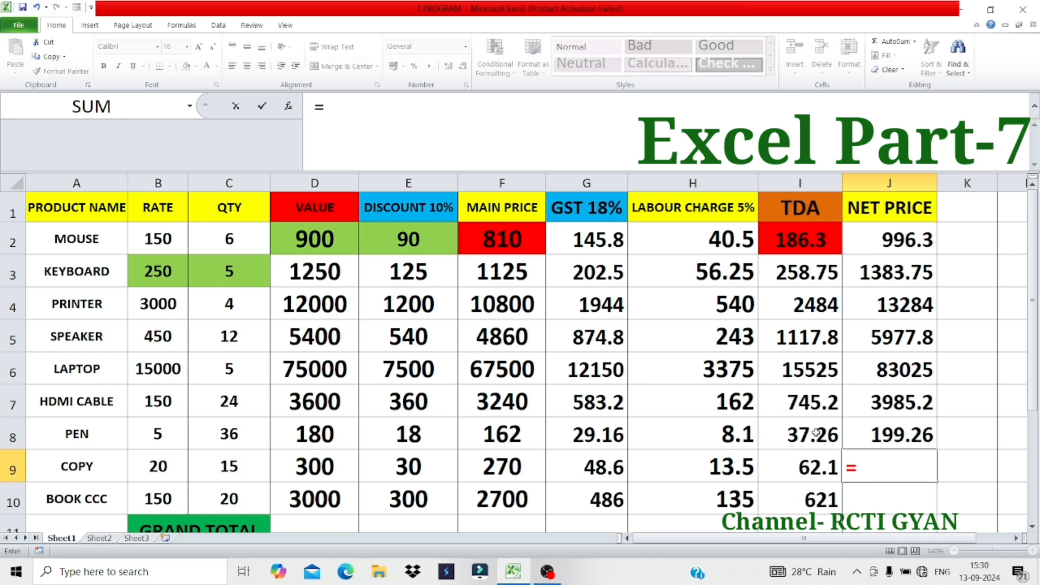
click(517, 467)
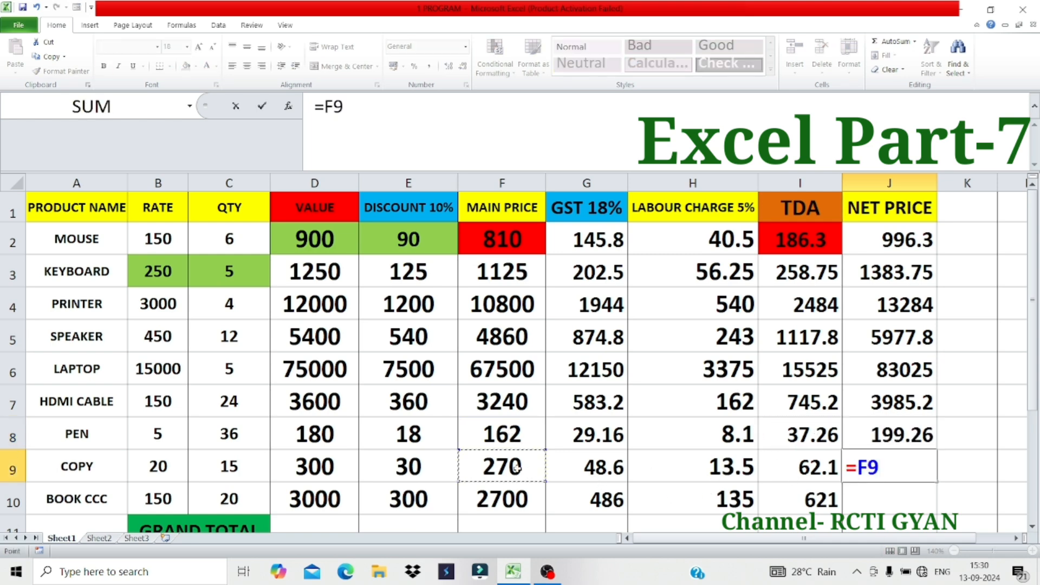
text(+)
click(806, 465)
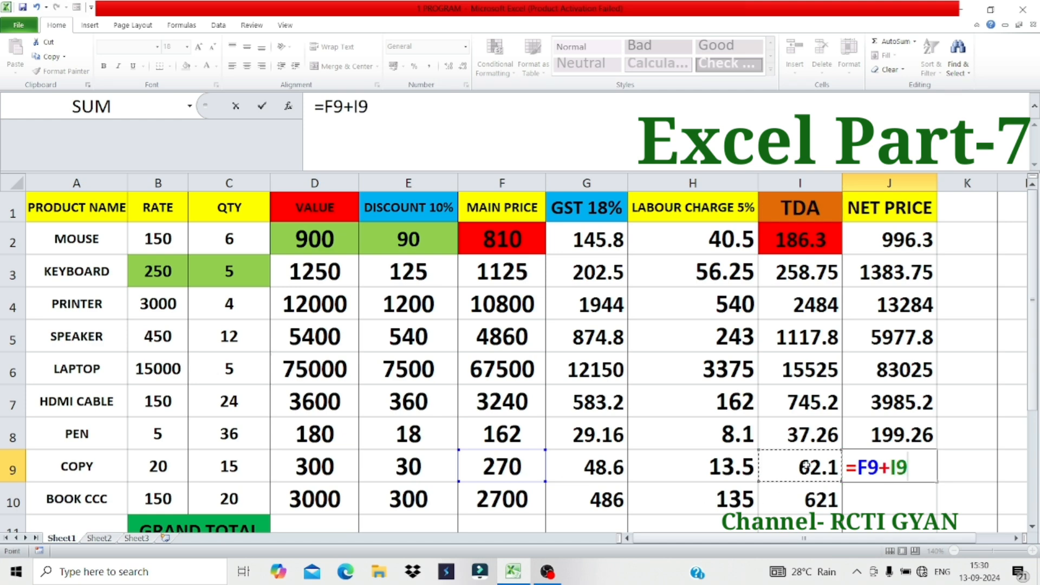
key(Return)
Calculate the Book CCC's net price in J10 from its main price and TDA with the formula =F10+I10
text(=)
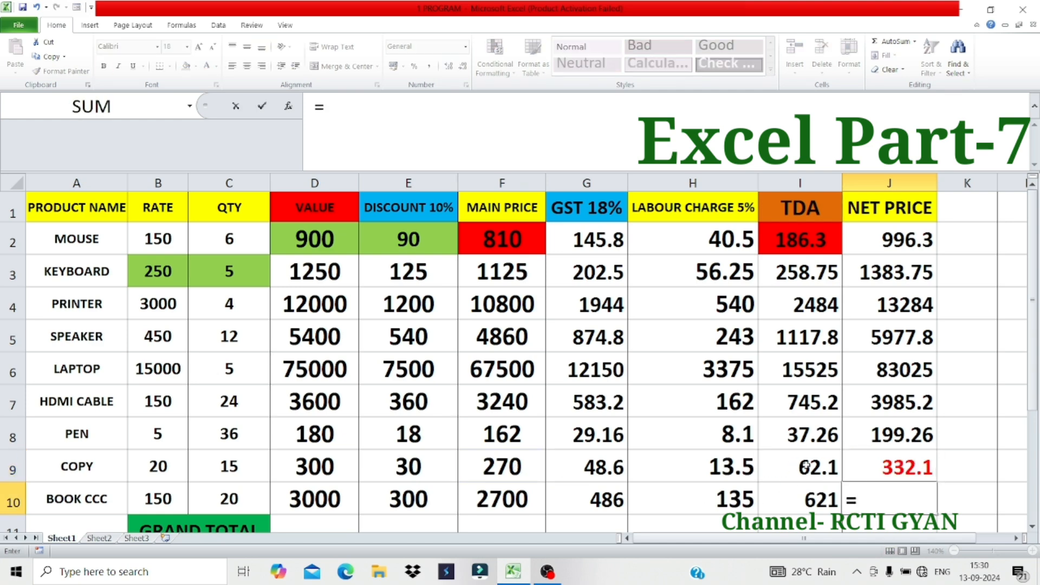
click(517, 499)
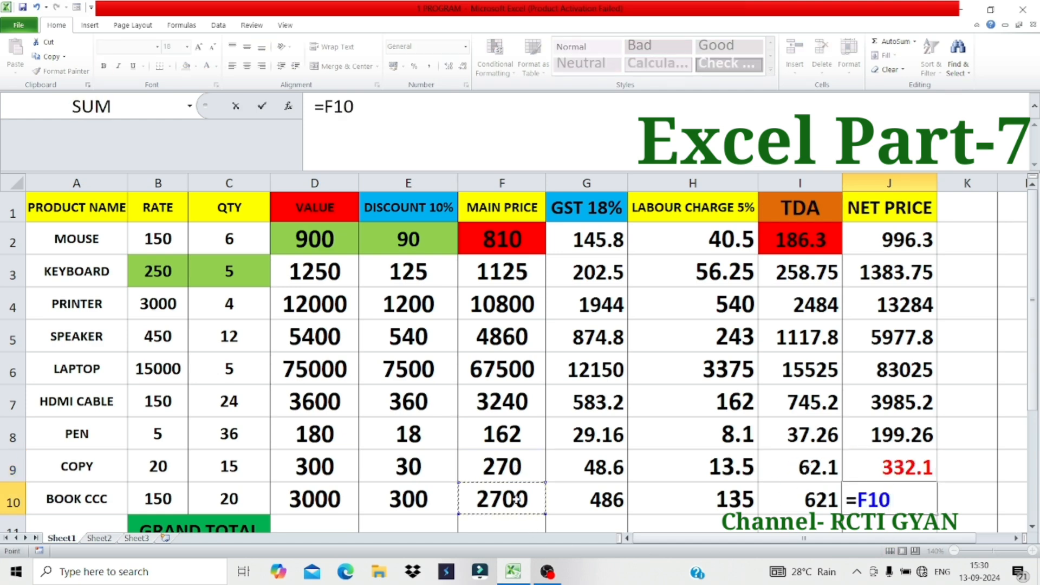
text(+)
click(819, 507)
key(Return)
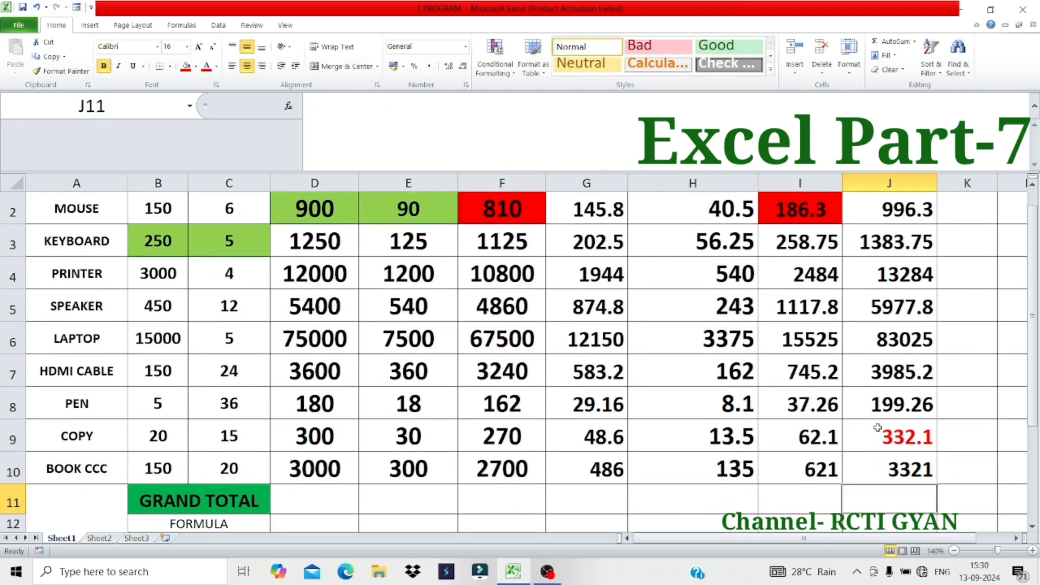
Review the mouse row's formulas for value, 10% discount, main price and 18% GST
scroll(877, 425, up, 1)
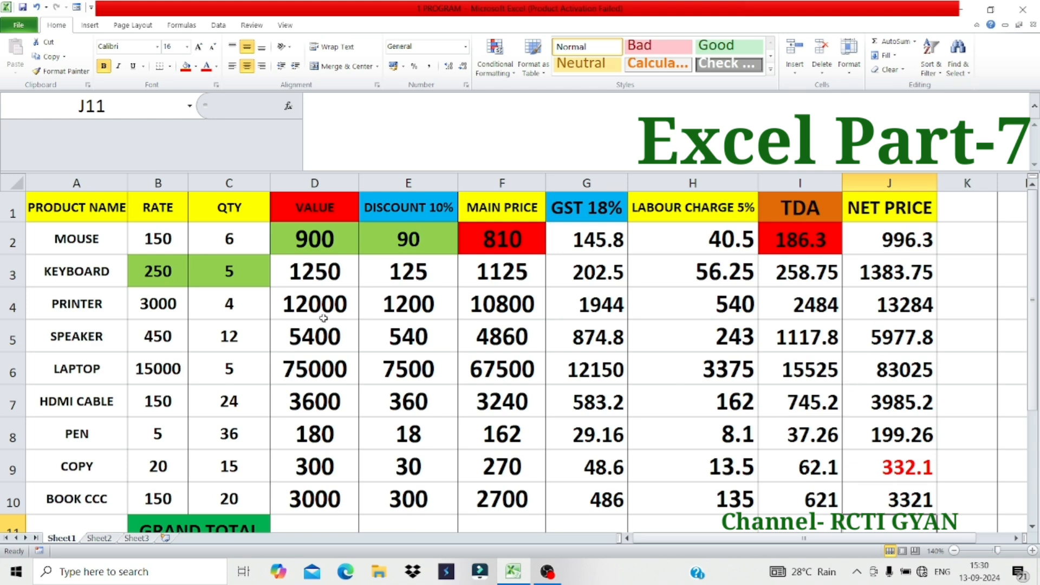
scroll(297, 431, down, 2)
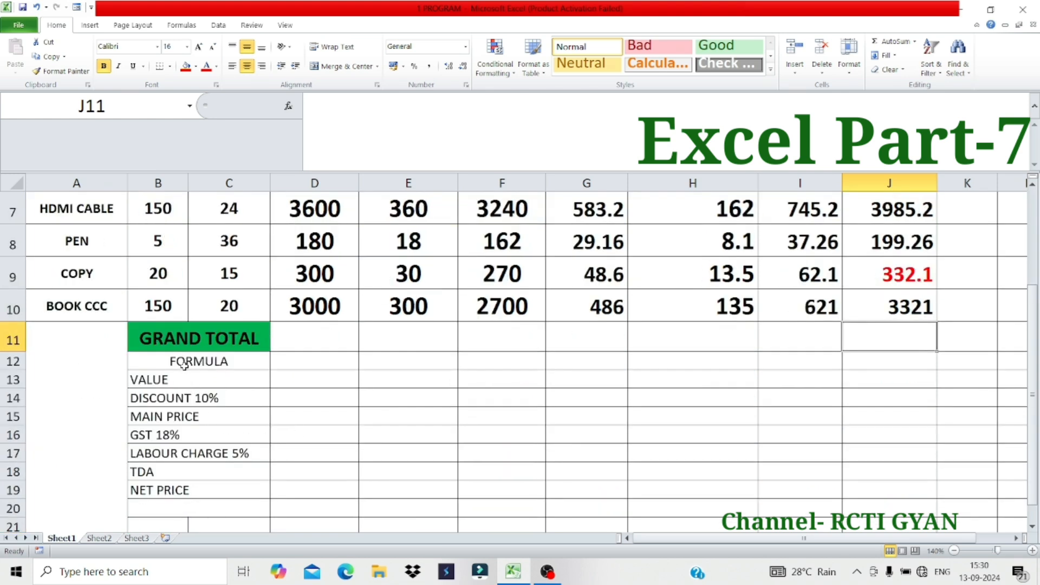
scroll(330, 455, up, 2)
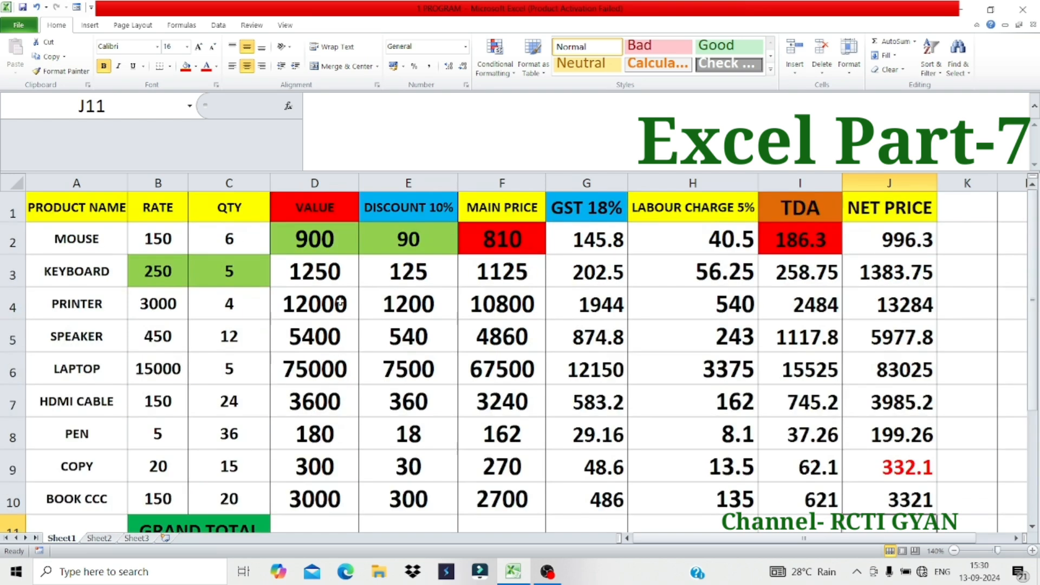
double_click(318, 248)
drag(383, 110, 297, 104)
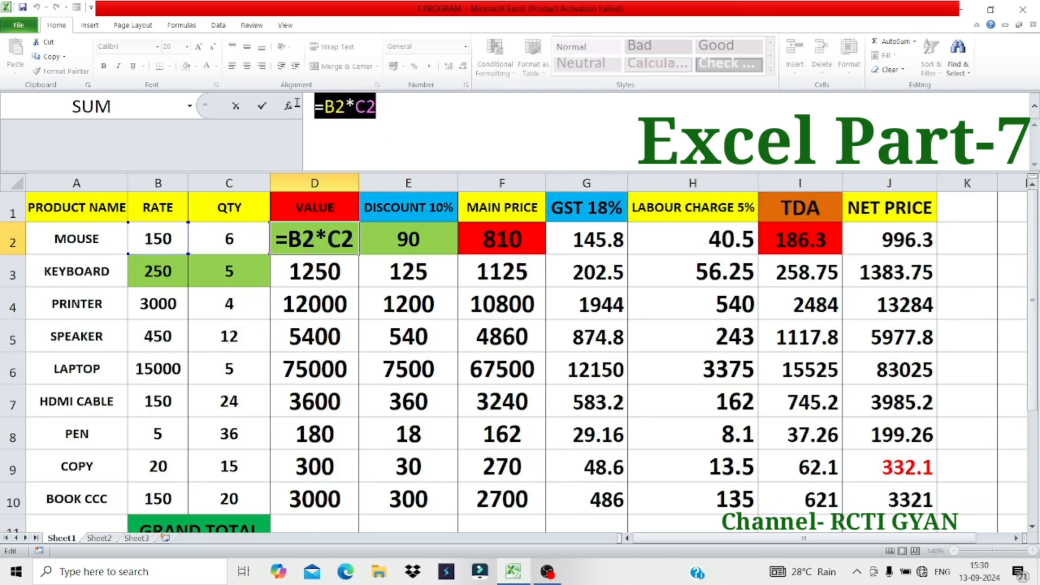
key(Return)
double_click(396, 242)
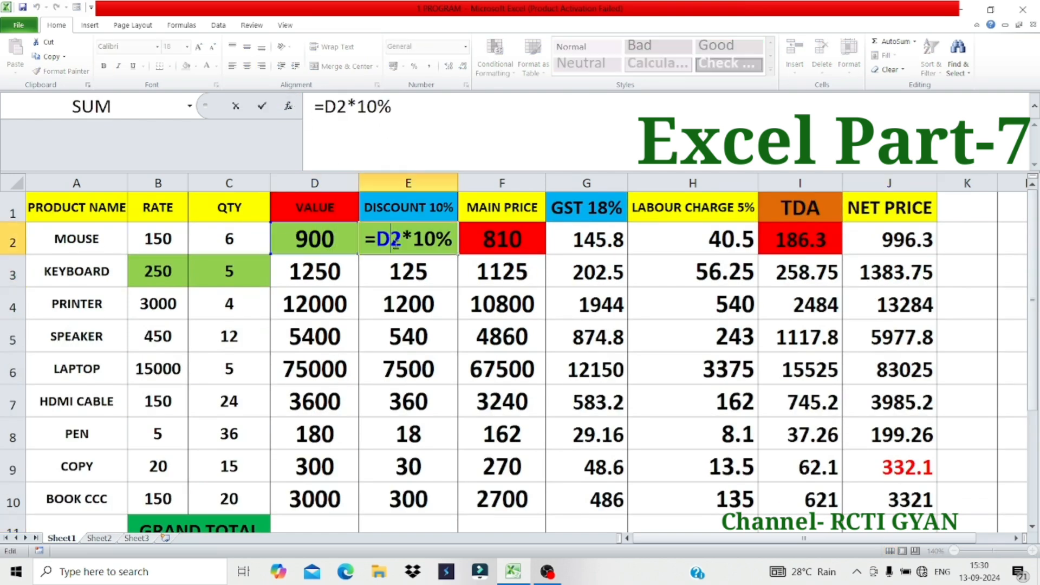
drag(399, 107, 306, 106)
key(Return)
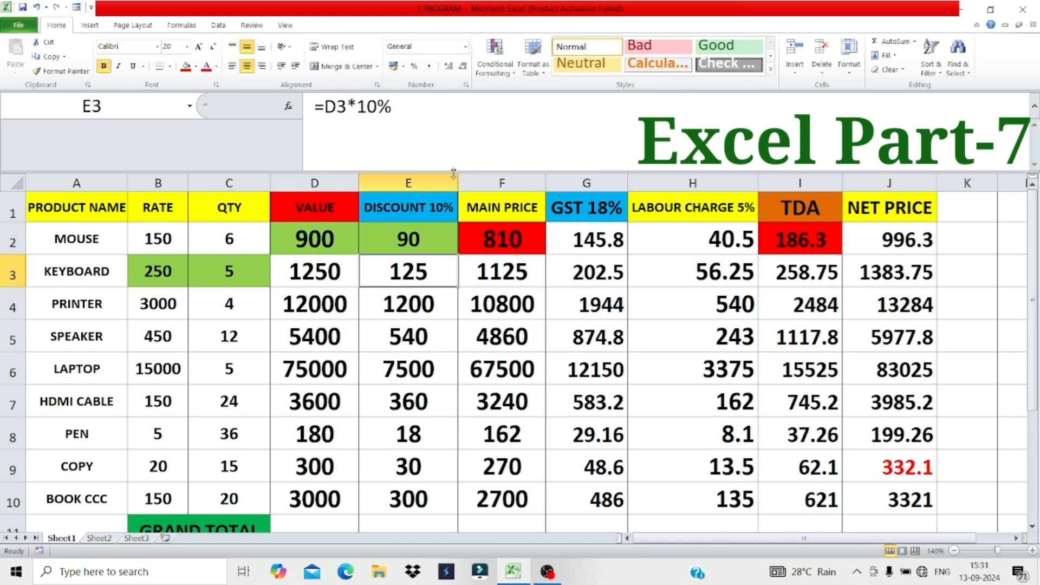
double_click(504, 246)
drag(374, 107, 312, 106)
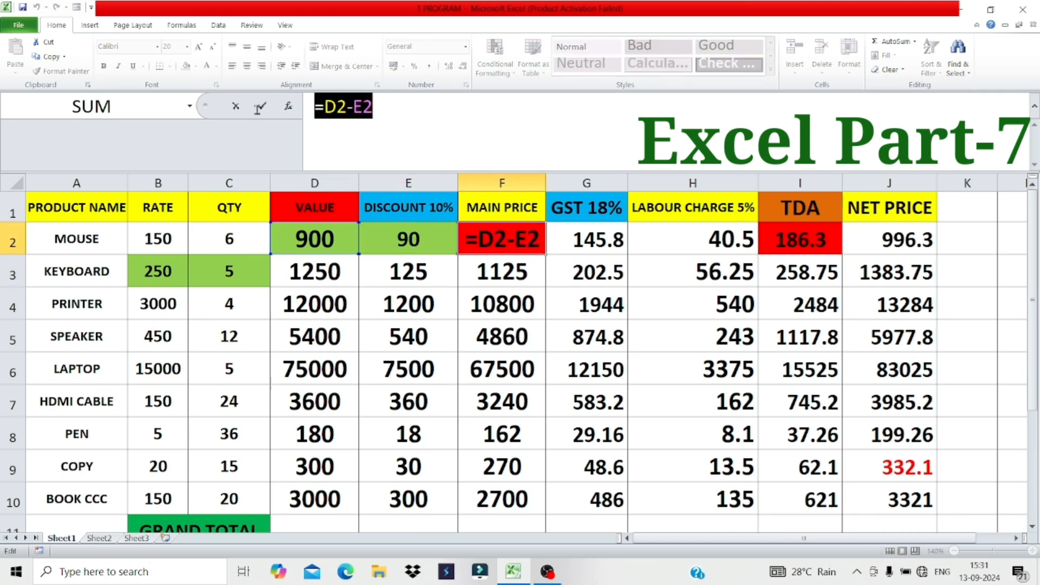
key(Return)
double_click(587, 247)
drag(393, 107, 289, 110)
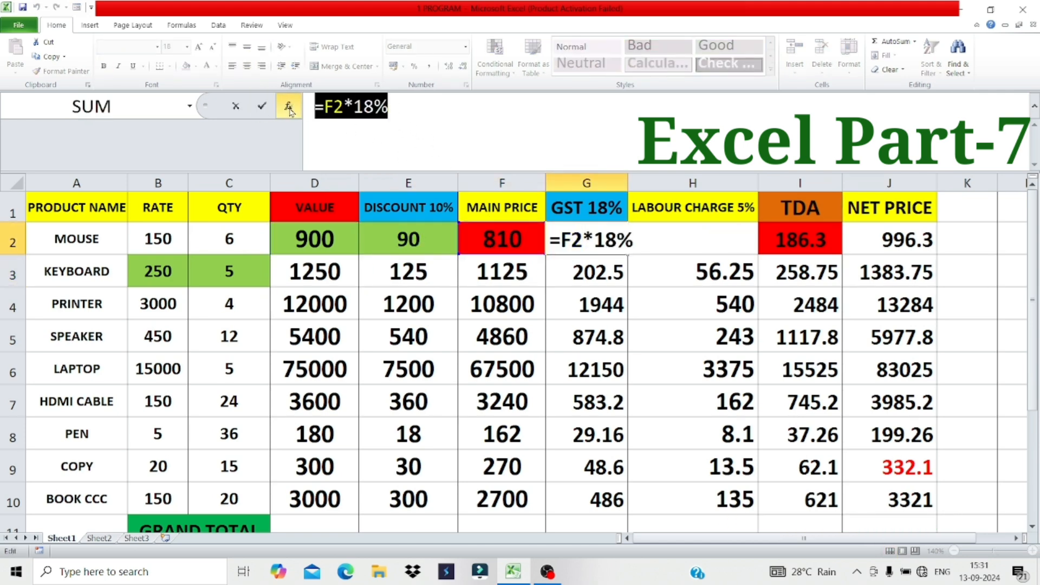
key(Return)
Examine the list of formula labels below the grand total and the keyboard, printer, speaker and laptop rows
scroll(356, 467, down, 4)
scroll(296, 315, up, 2)
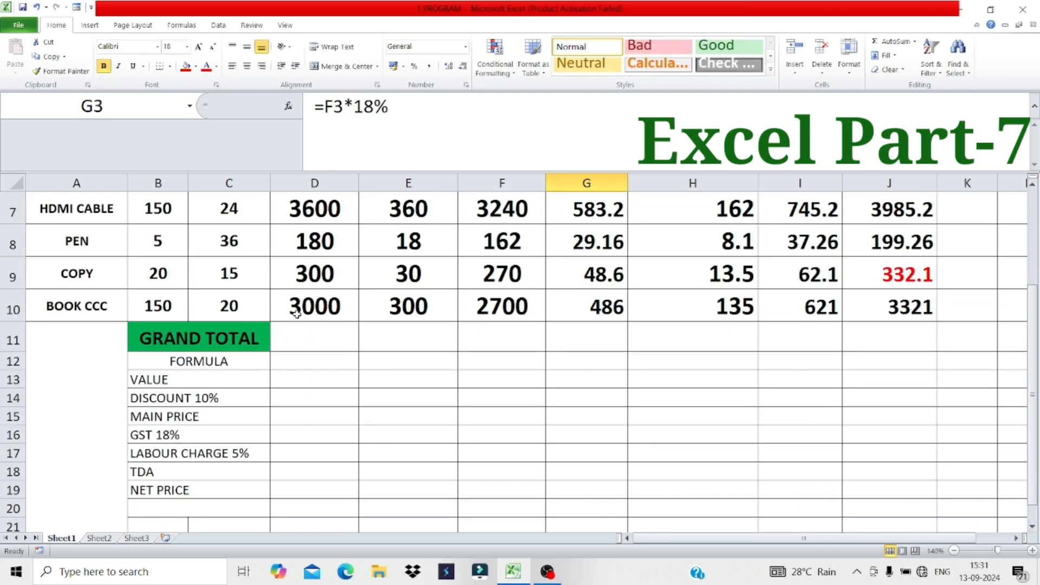
drag(181, 361, 216, 483)
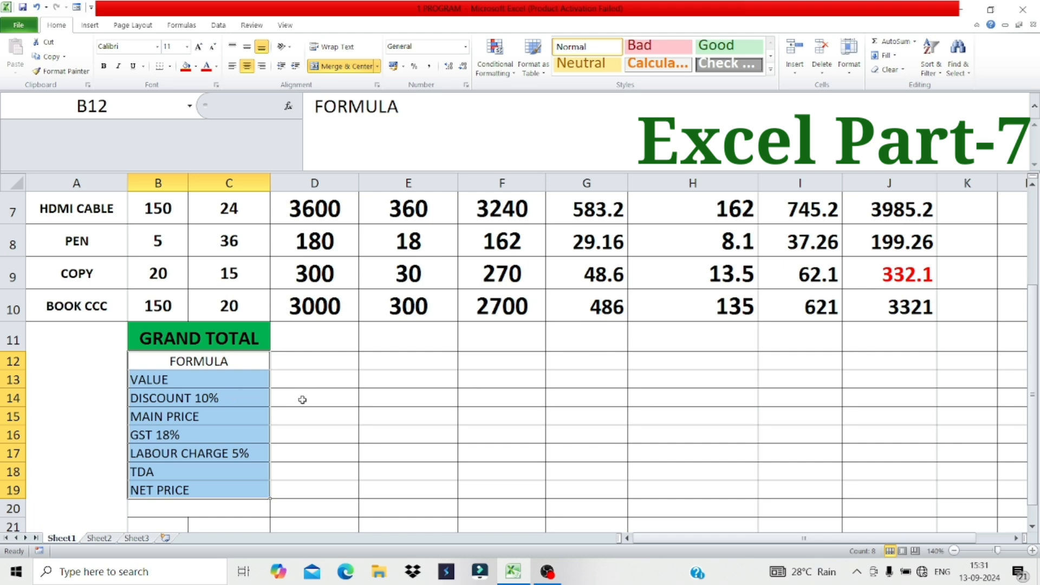
scroll(284, 397, up, 2)
click(11, 277)
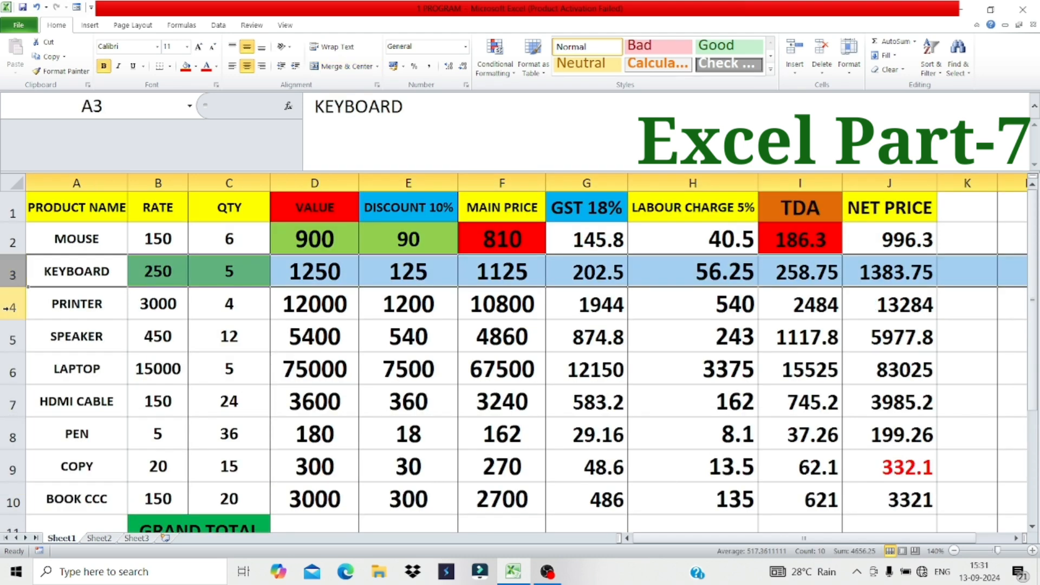
click(12, 308)
click(12, 339)
click(14, 372)
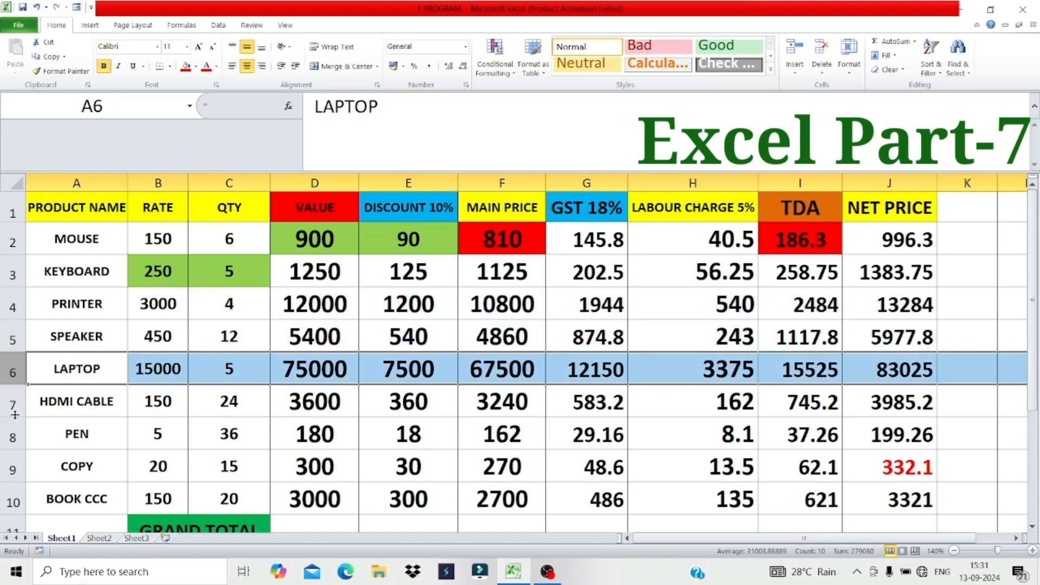
Calculate the grand total of the value column in D11 with the formula =SUM(D2:D10)
drag(331, 235, 320, 501)
scroll(339, 505, down, 1)
scroll(338, 505, down, 1)
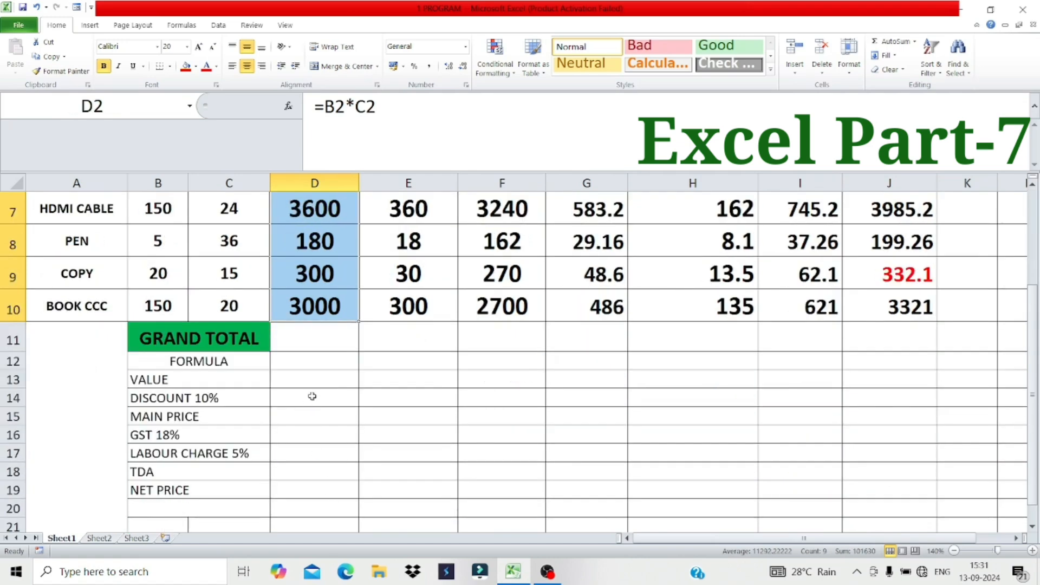
scroll(311, 395, up, 2)
click(312, 520)
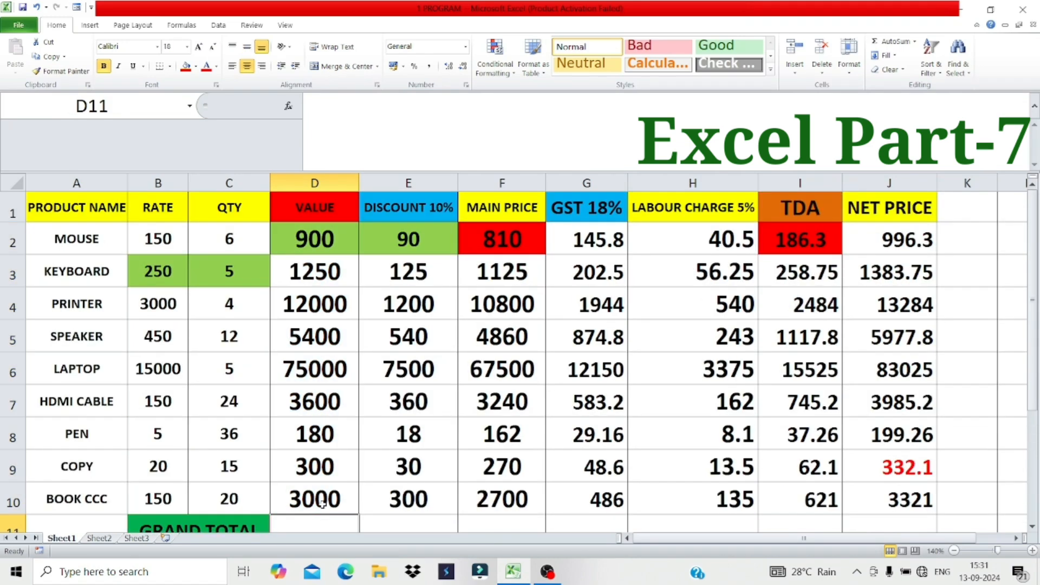
text(=)
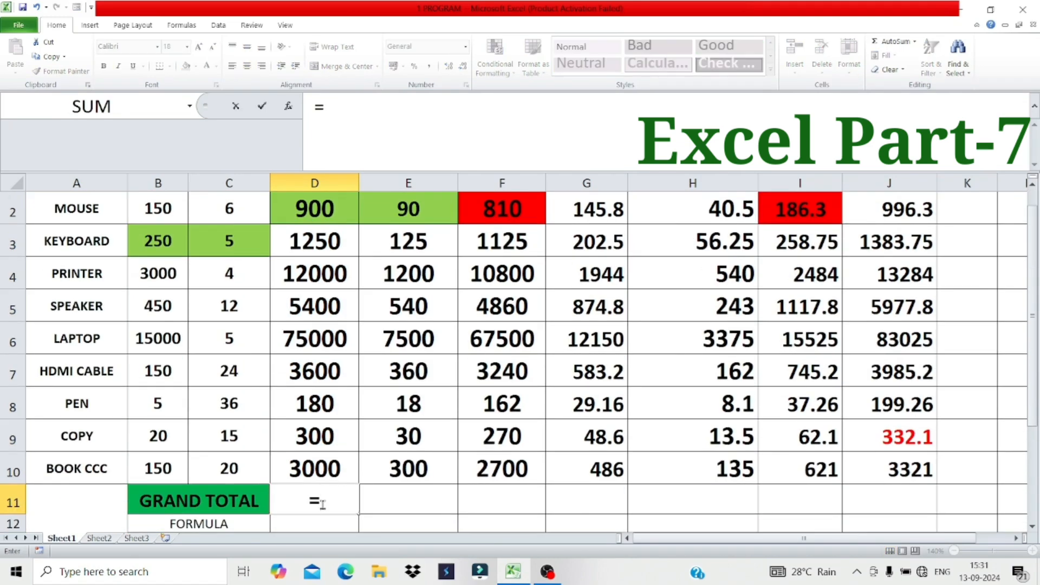
text(SUM()
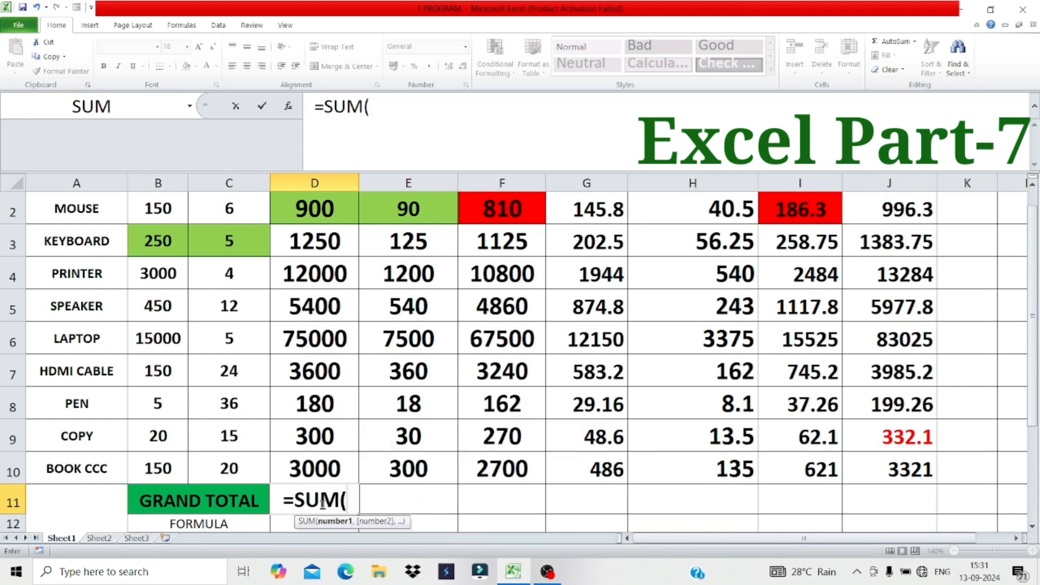
click(316, 219)
drag(316, 227, 316, 469)
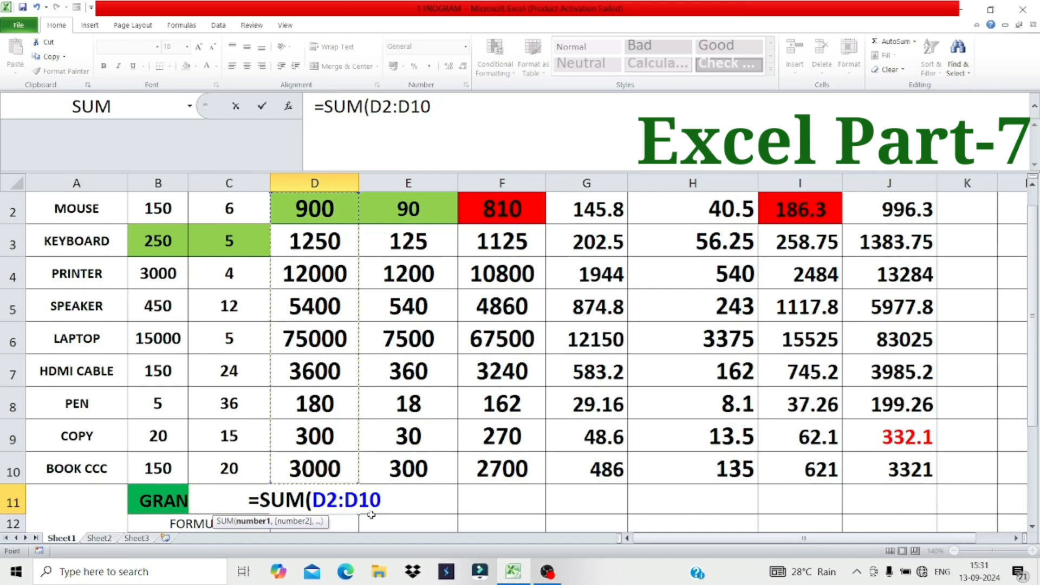
text())
key(Return)
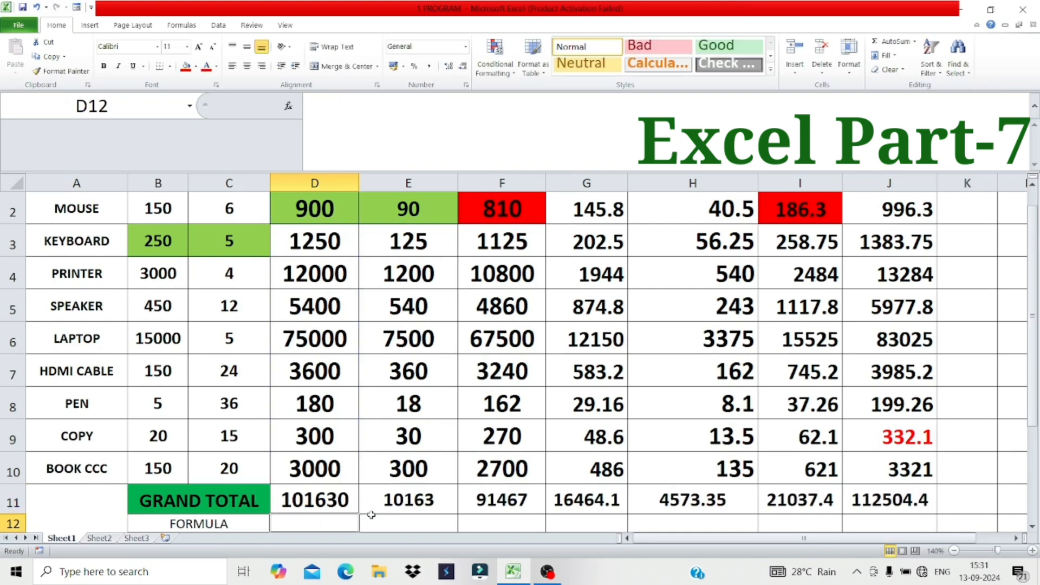
Clear the grand totals in E11:K11 and total the discount column in E11 with an automatic sum, =SUM(E2:E10)
drag(424, 501, 968, 501)
key(Delete)
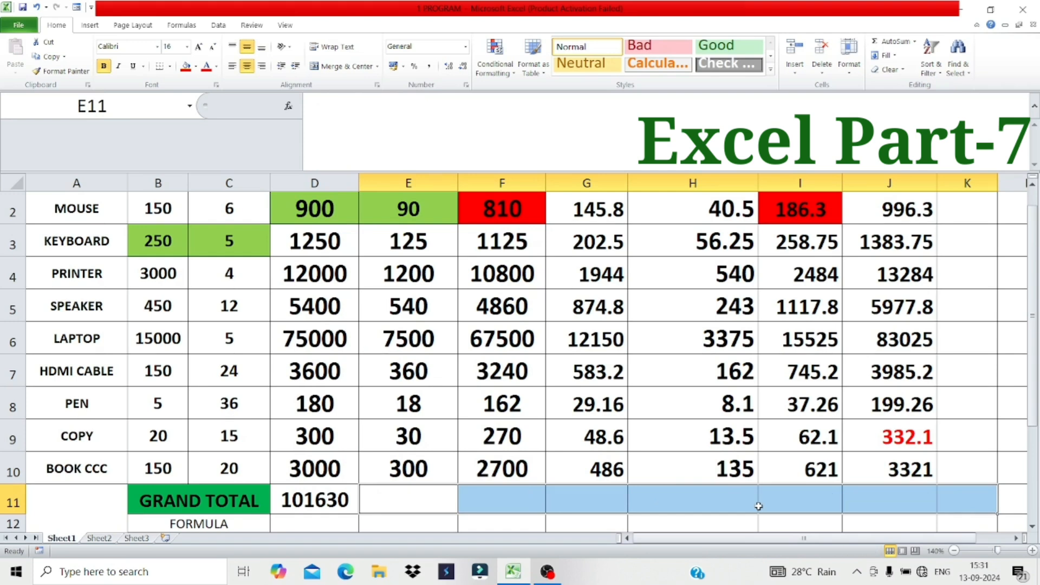
click(405, 503)
key(alt+equal)
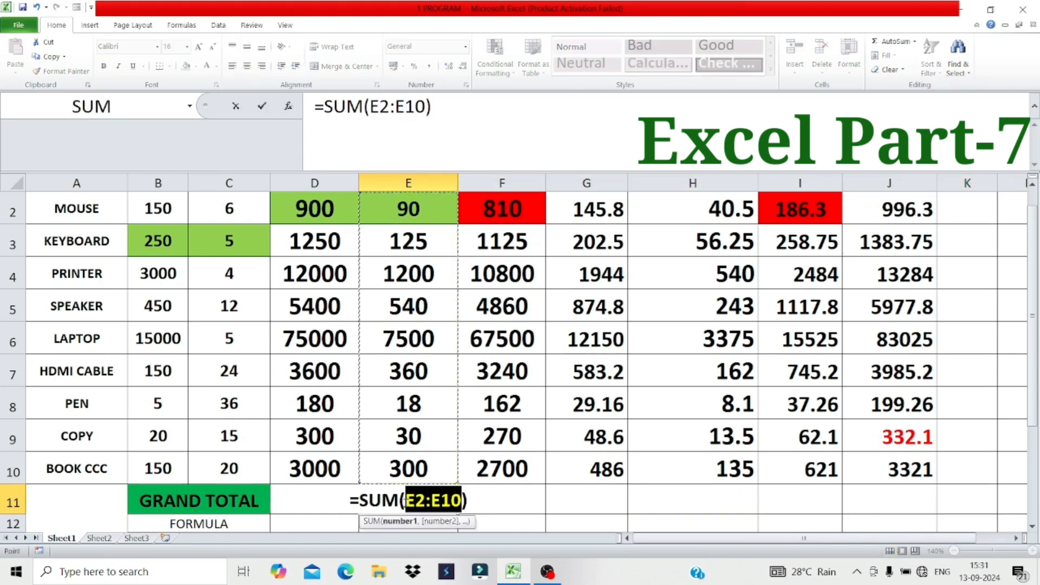
key(Return)
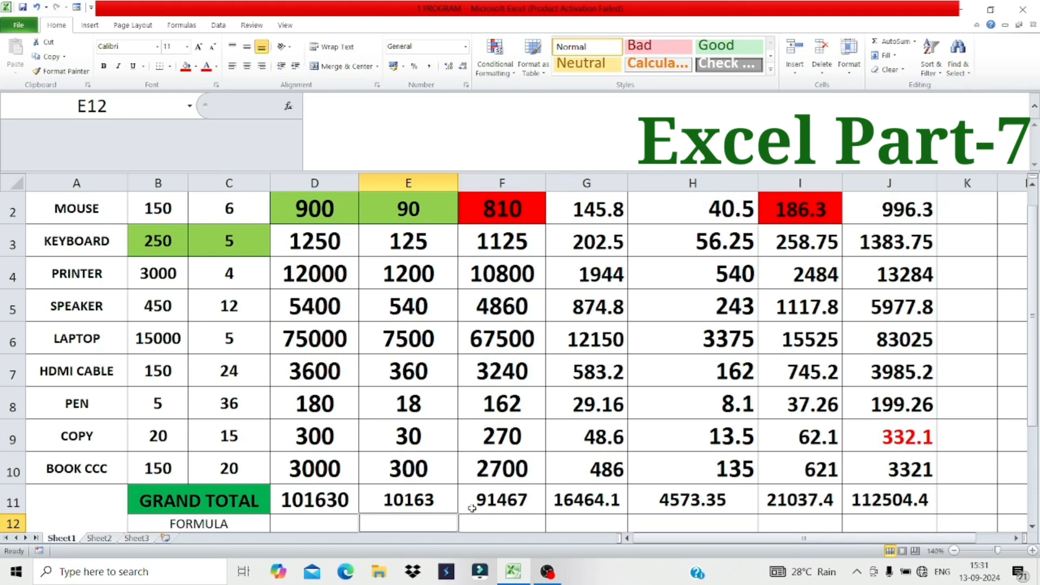
scroll(472, 509, up, 1)
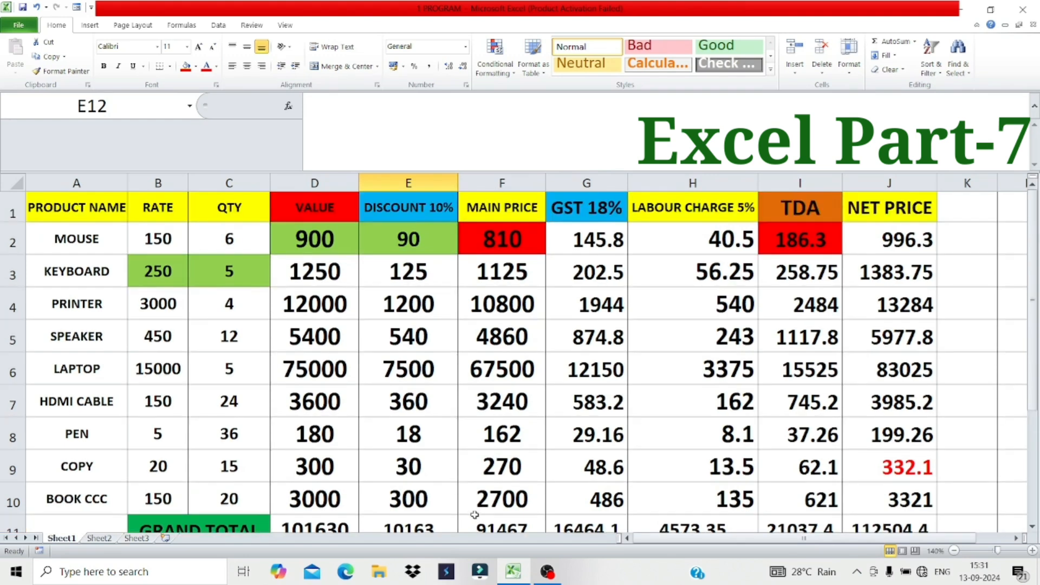